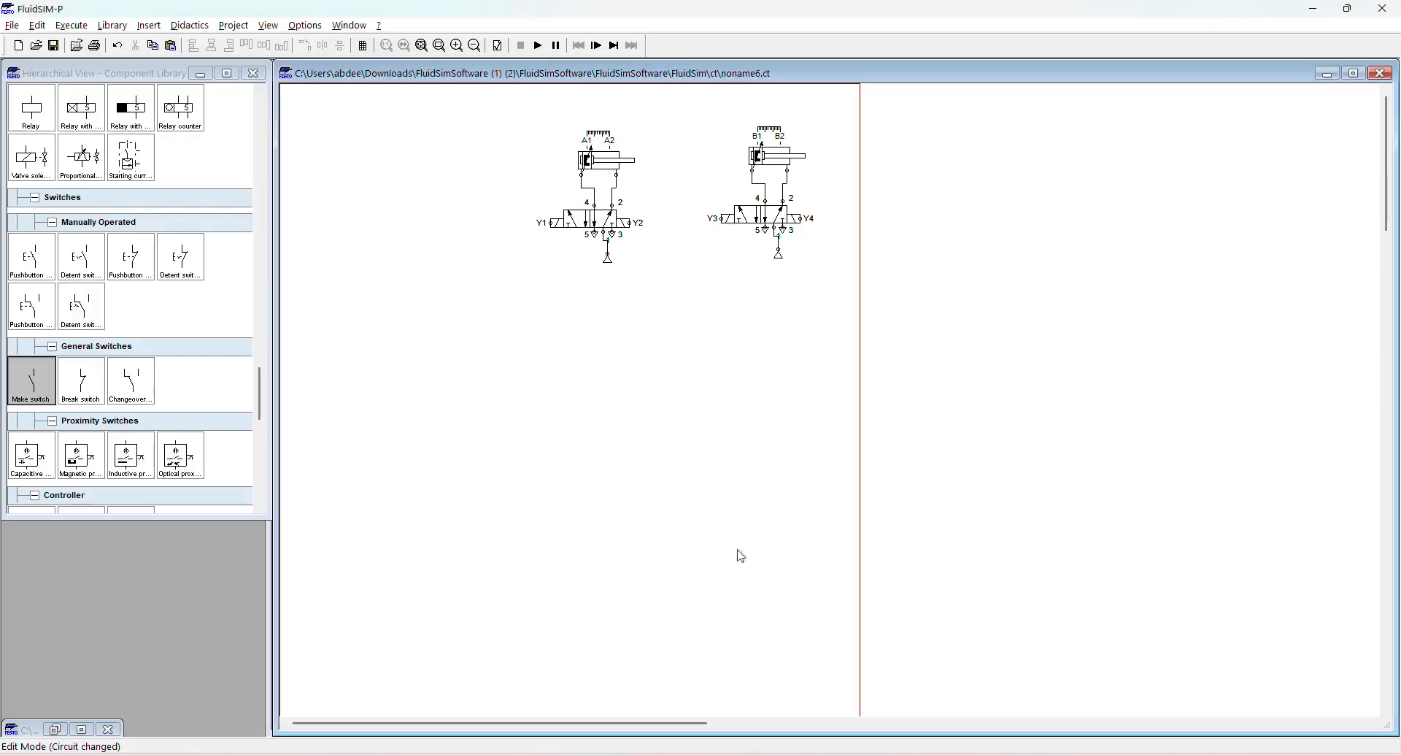
- Check the moving mass and friction values in the external load settings of the cylinder with sensors A1 and A2
{"action": "left_click_drag", "start_coordinate": [485, 100], "coordinate": [872, 312]}
{"action": "left_click", "coordinate": [840, 332]}
{"action": "double_click", "coordinate": [588, 187]}
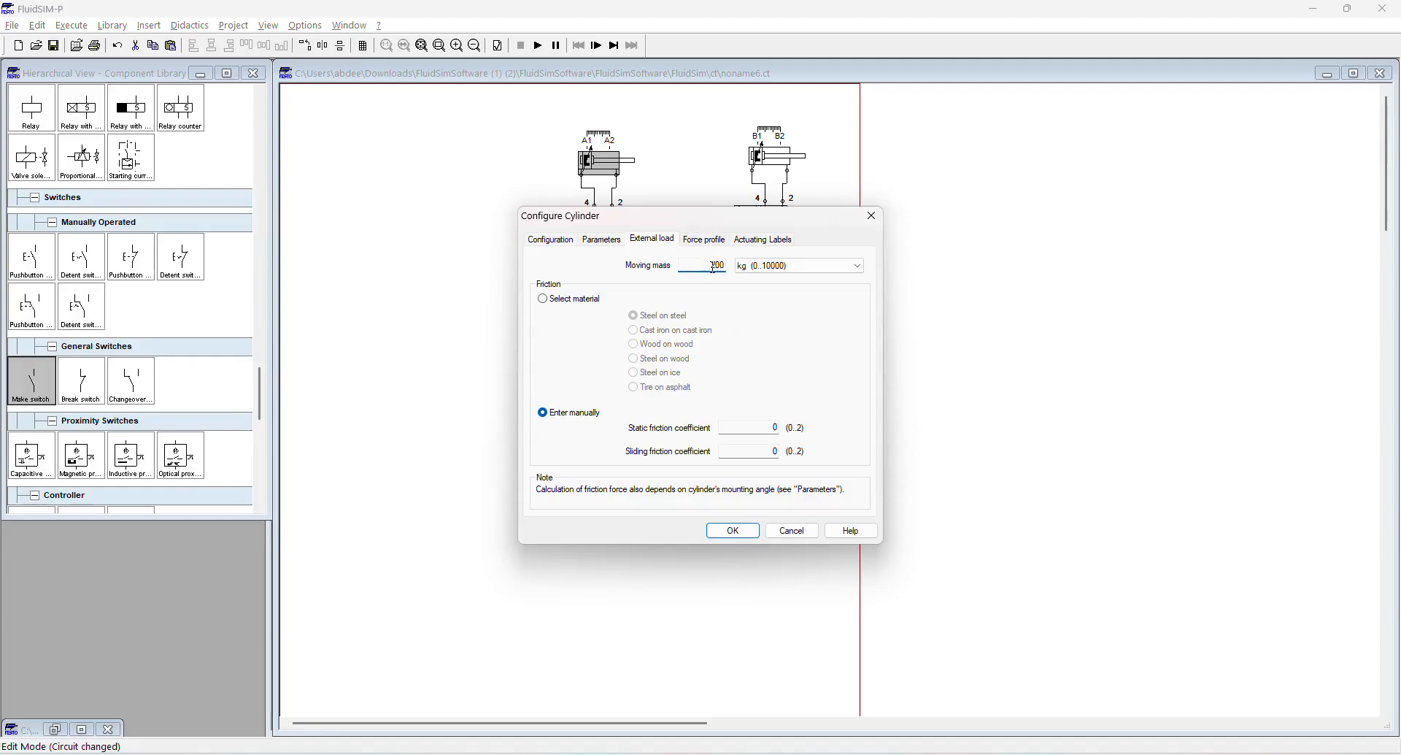
{"action": "left_click", "coordinate": [745, 531]}
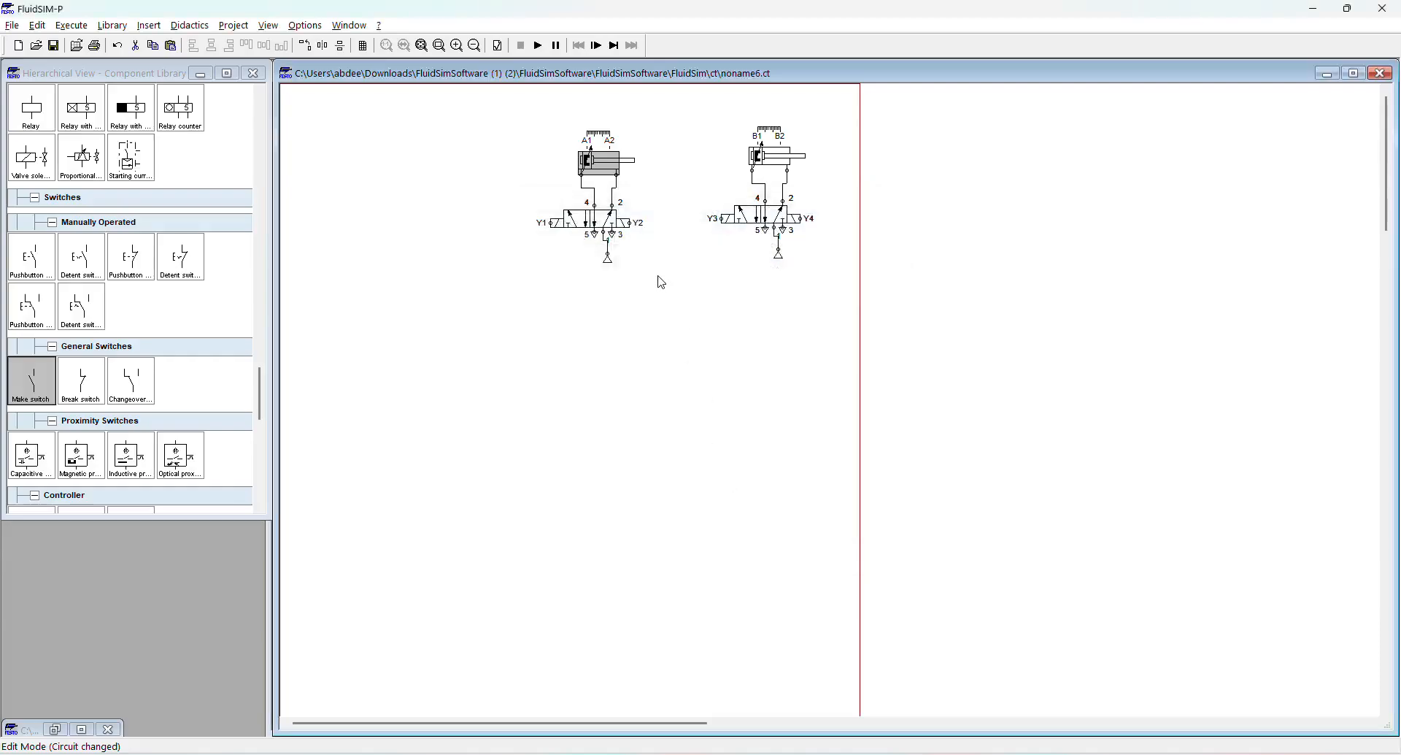
{"action": "mouse_move", "coordinate": [614, 173]}
{"action": "left_click", "coordinate": [670, 262]}
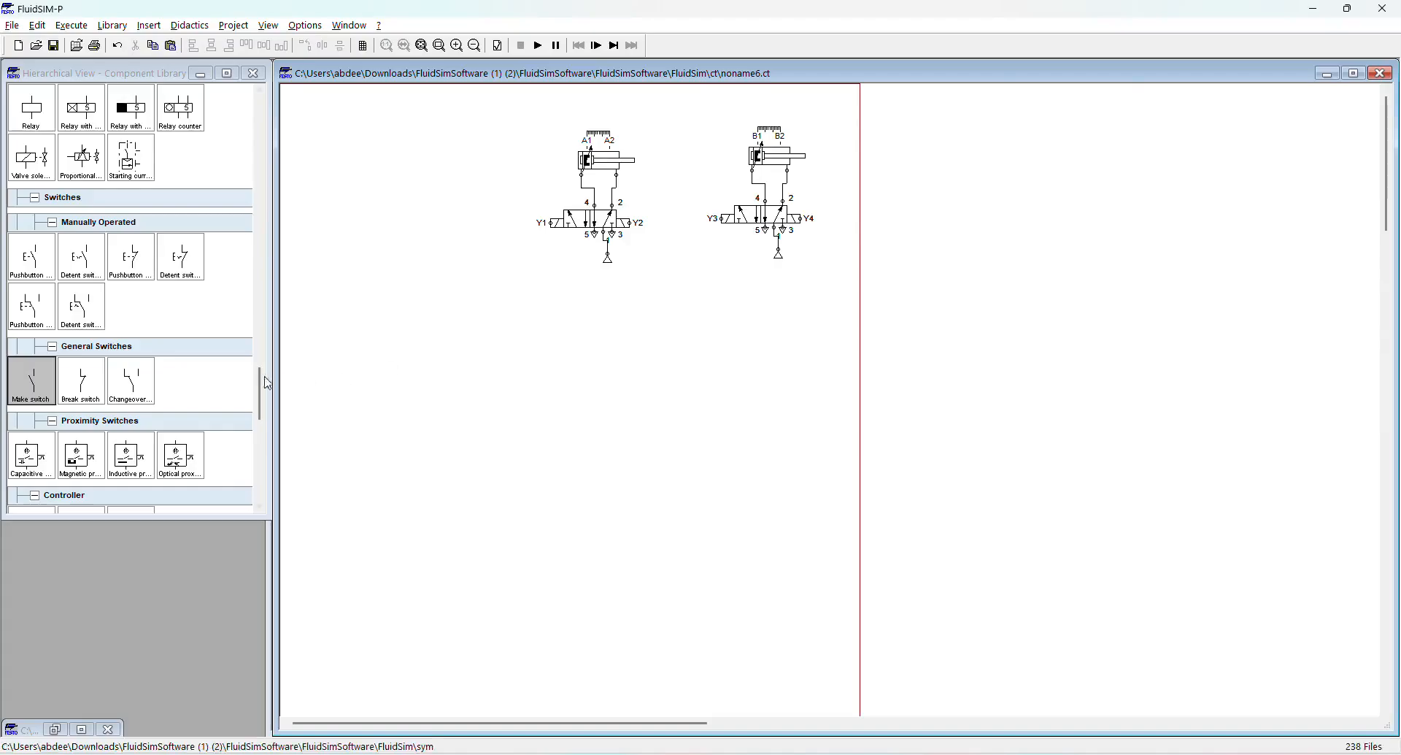
- Place four valve solenoids in a horizontal row in the empty area beyond the red page line, below the pneumatic circuits
{"action": "scroll", "coordinate": [270, 362], "scroll_direction": "up", "scroll_amount": 3}
{"action": "key", "text": "alt+Tab"}
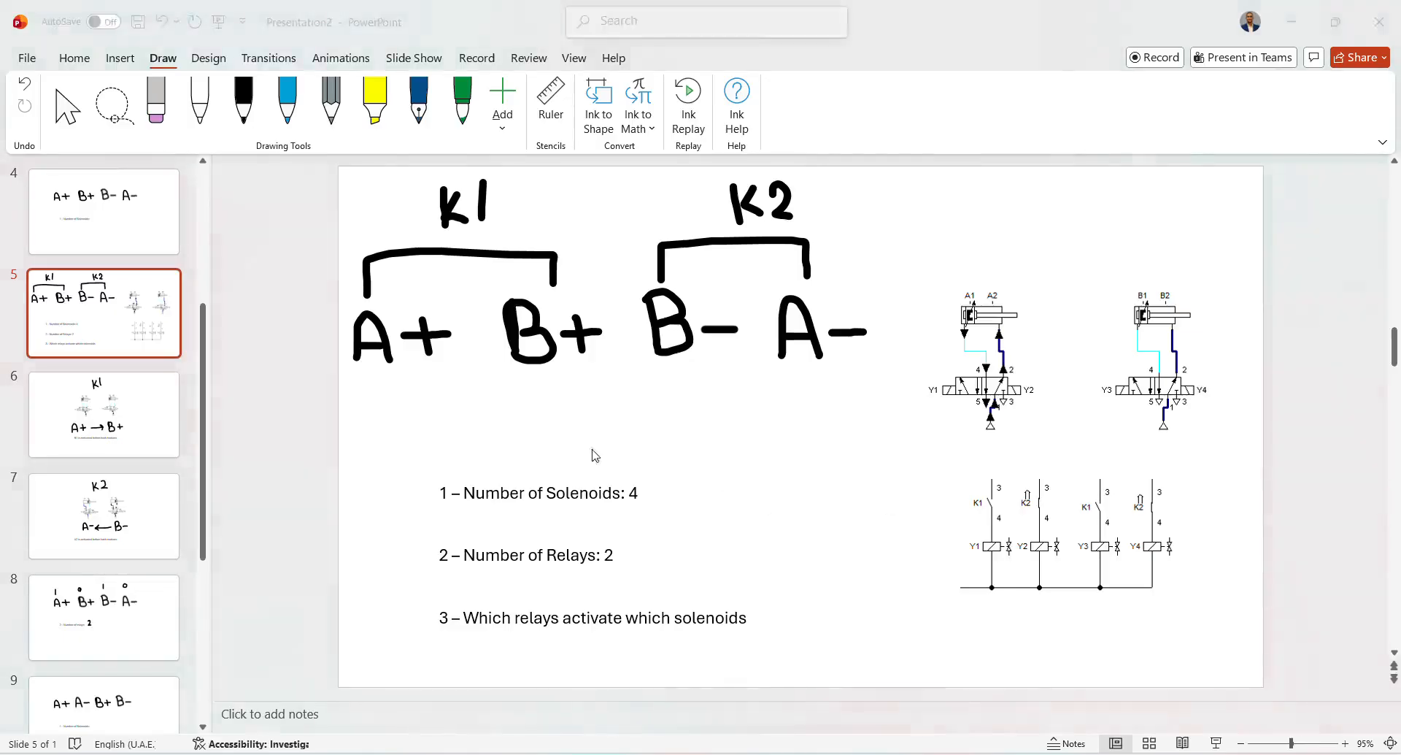
{"action": "key", "text": "alt+Tab"}
{"action": "left_click_drag", "start_coordinate": [31, 215], "coordinate": [928, 501]}
{"action": "key", "text": "ctrl+v"}
{"action": "key", "text": "ctrl+v"}
{"action": "key", "text": "ctrl+v"}
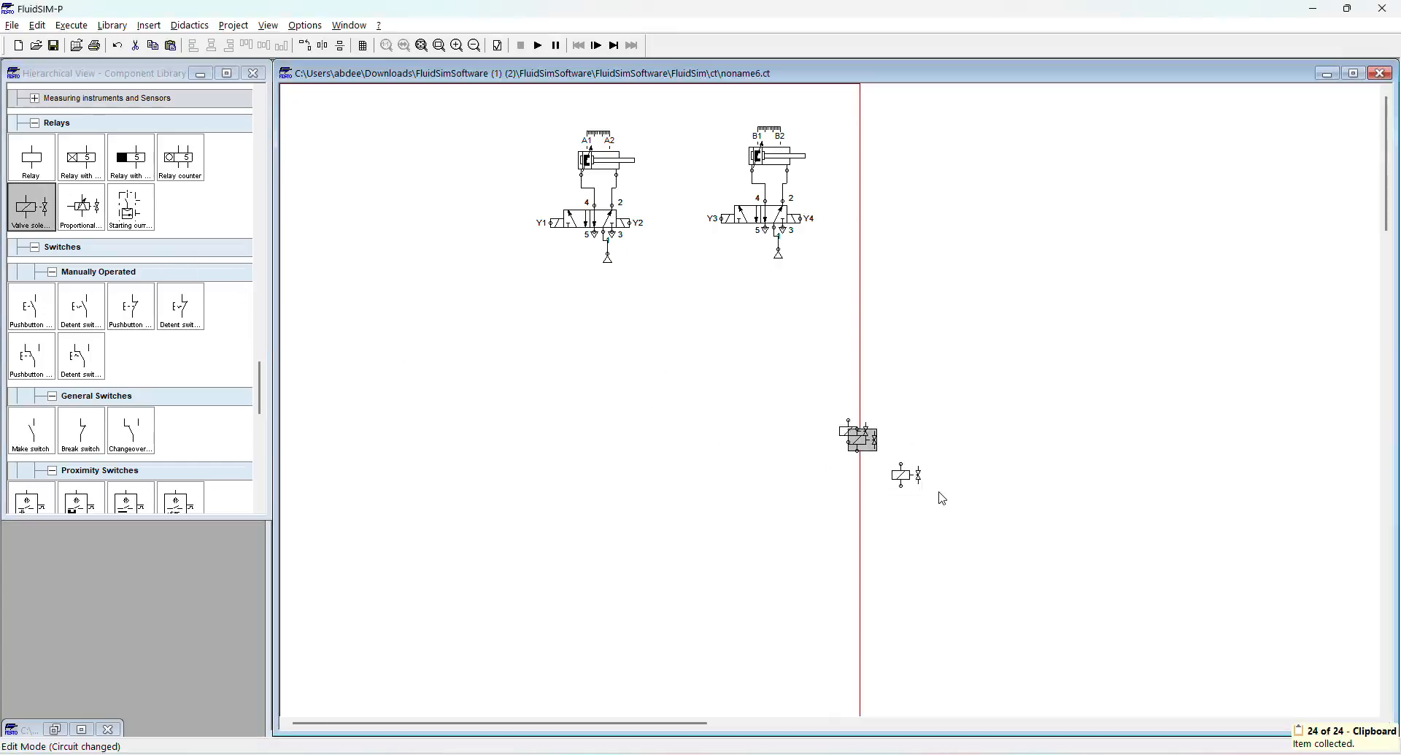
{"action": "left_click_drag", "start_coordinate": [874, 451], "coordinate": [966, 478]}
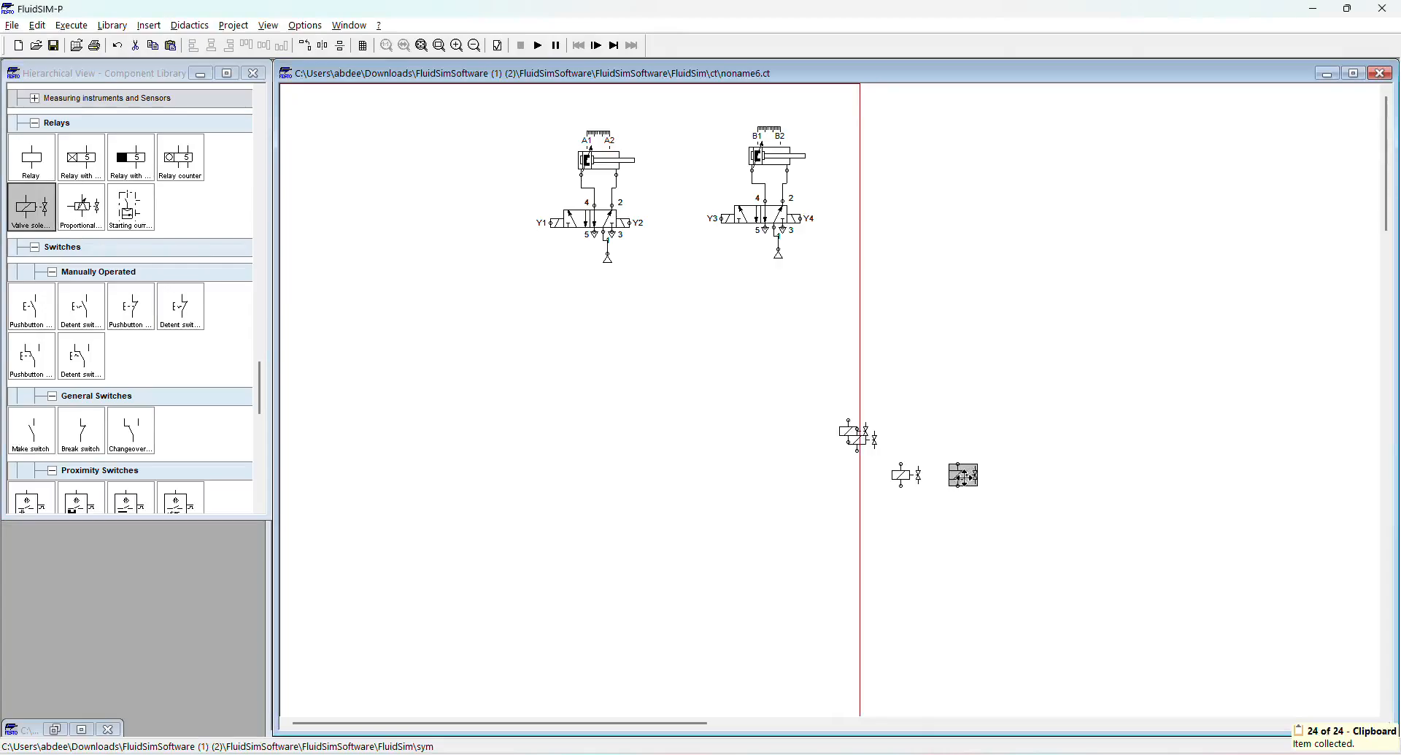
{"action": "left_click_drag", "start_coordinate": [861, 437], "coordinate": [1026, 474]}
{"action": "left_click_drag", "start_coordinate": [852, 431], "coordinate": [1086, 470]}
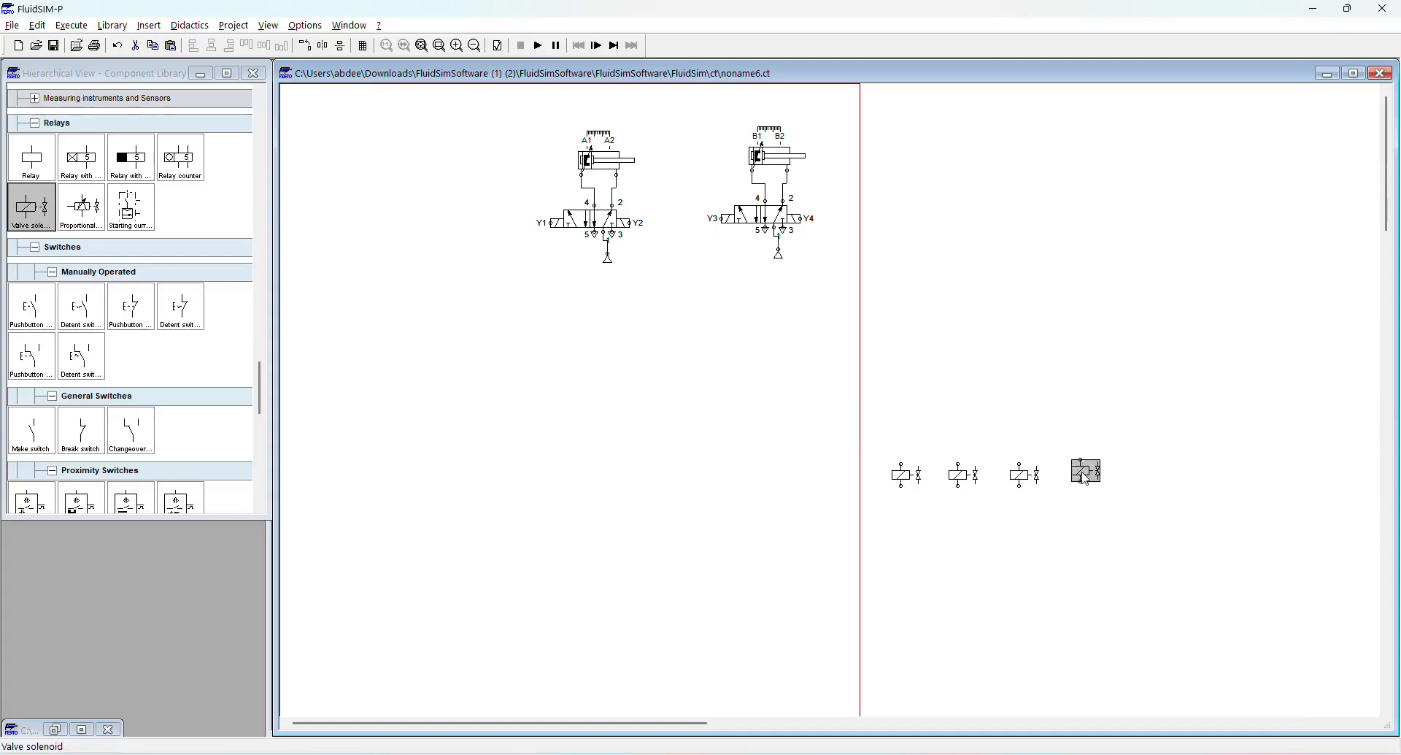
- Label the first two valve solenoids in the row Y1 and Y2
{"action": "double_click", "coordinate": [918, 478]}
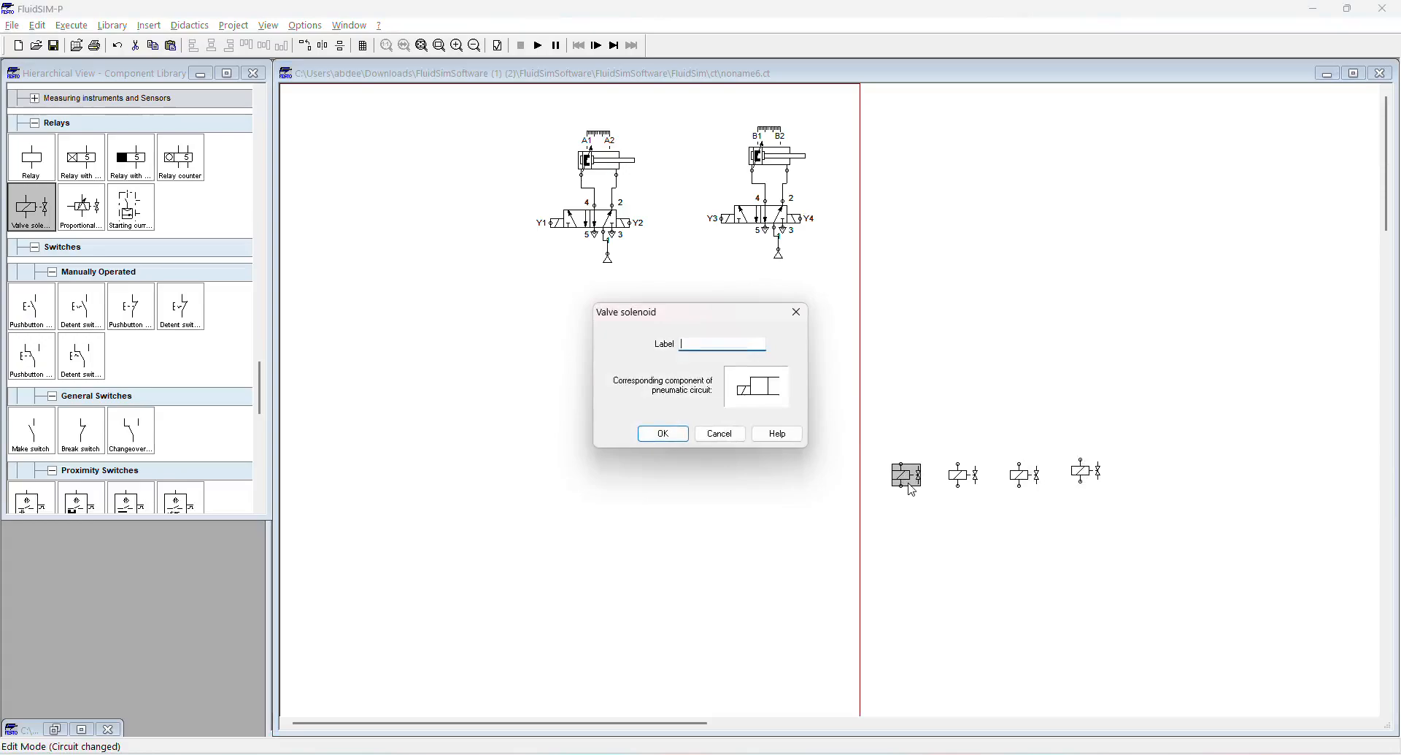
{"action": "type", "text": "Y1"}
{"action": "key", "text": "Return"}
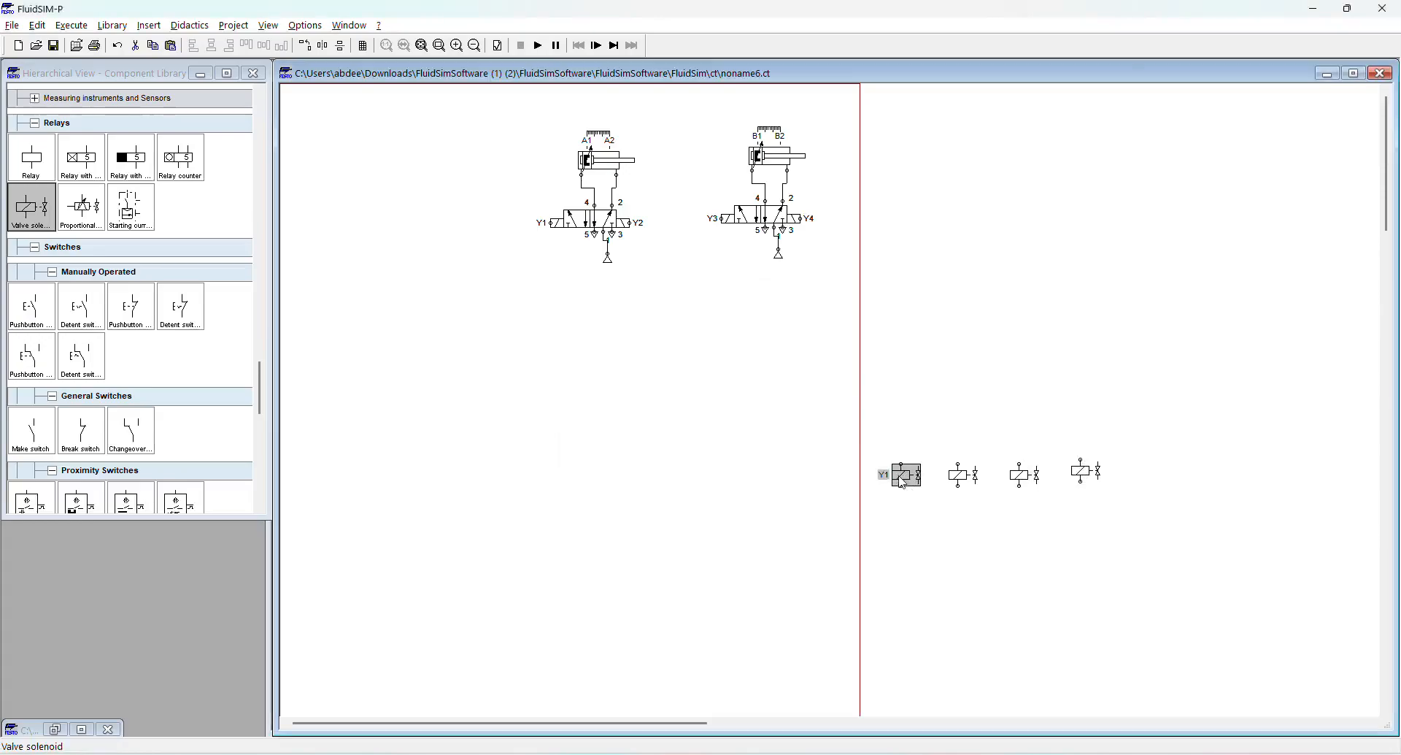
{"action": "double_click", "coordinate": [968, 482]}
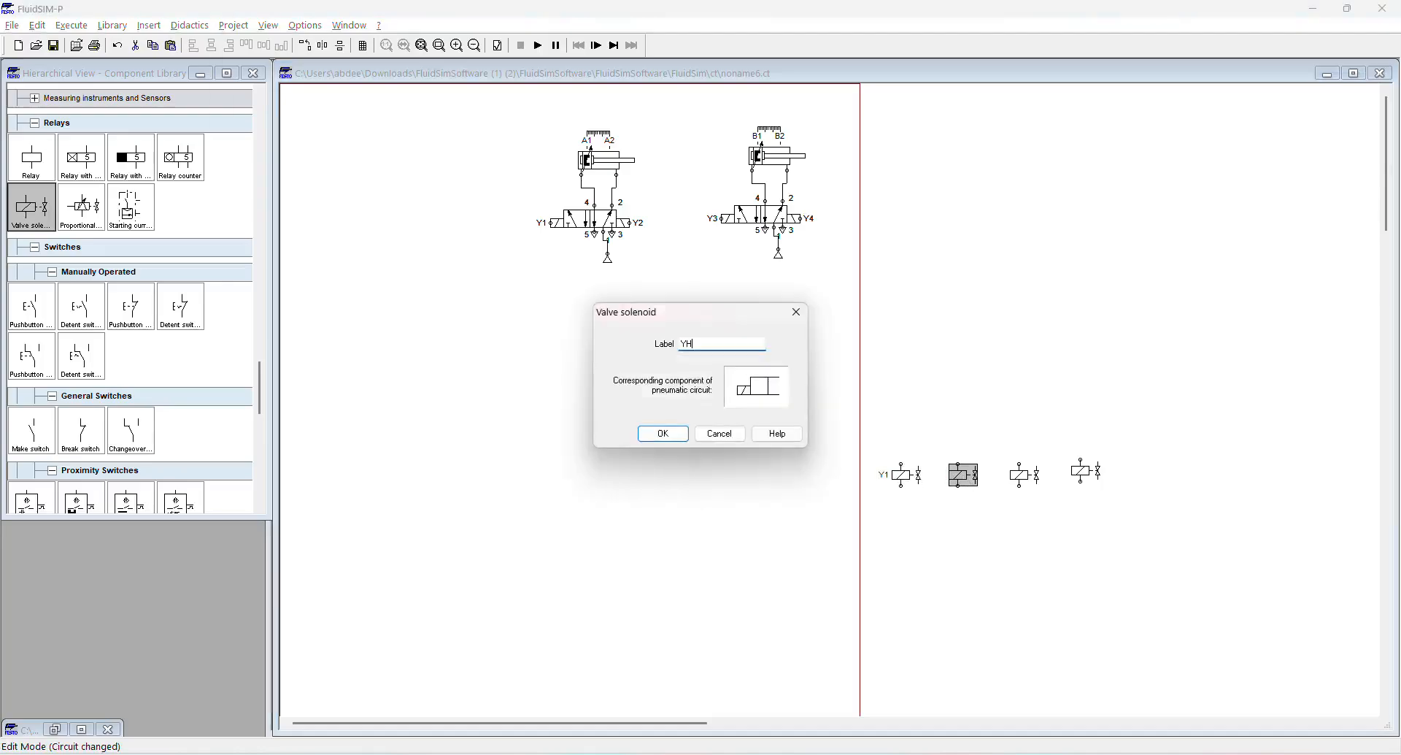
{"action": "type", "text": "Y2"}
{"action": "key", "text": "Return"}
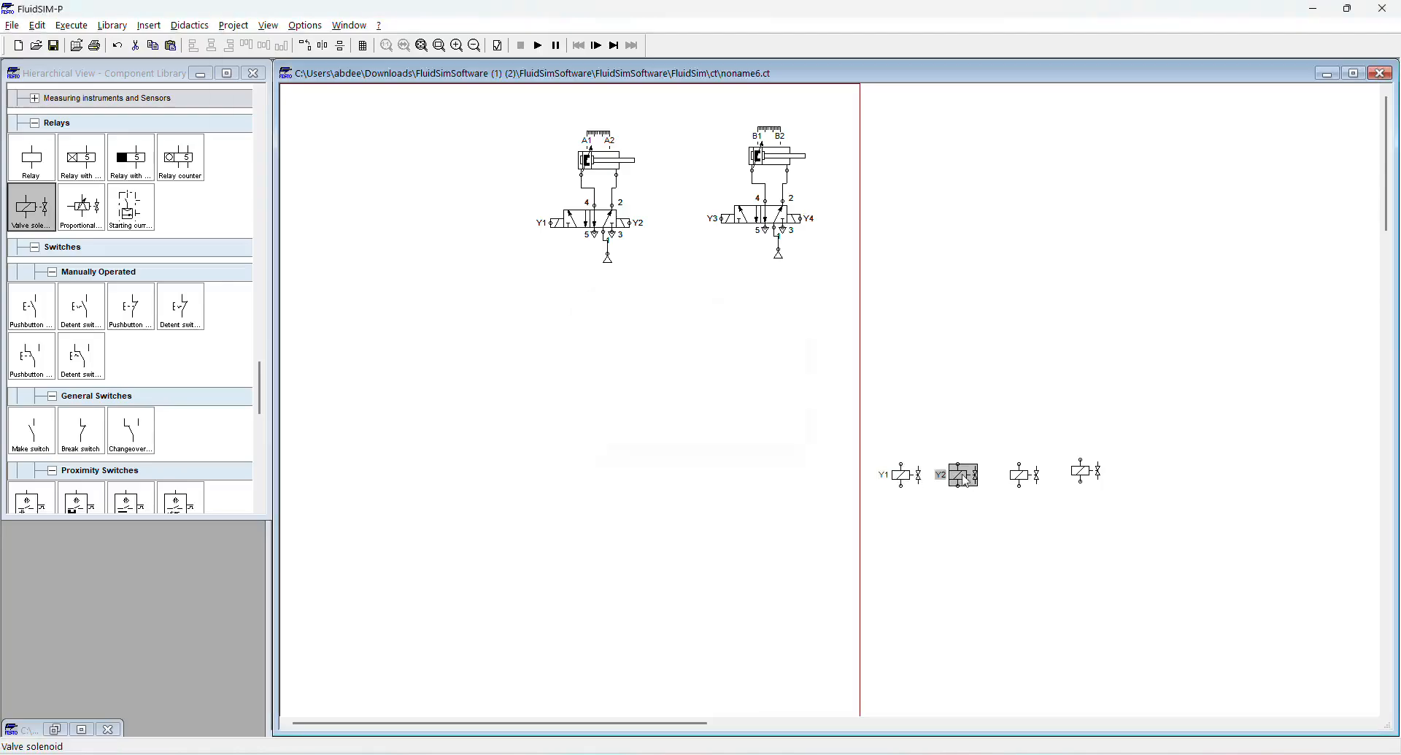
- Label the third and fourth valve solenoids in the row Y3 and Y4
{"action": "double_click", "coordinate": [1023, 478]}
{"action": "type", "text": "Y3"}
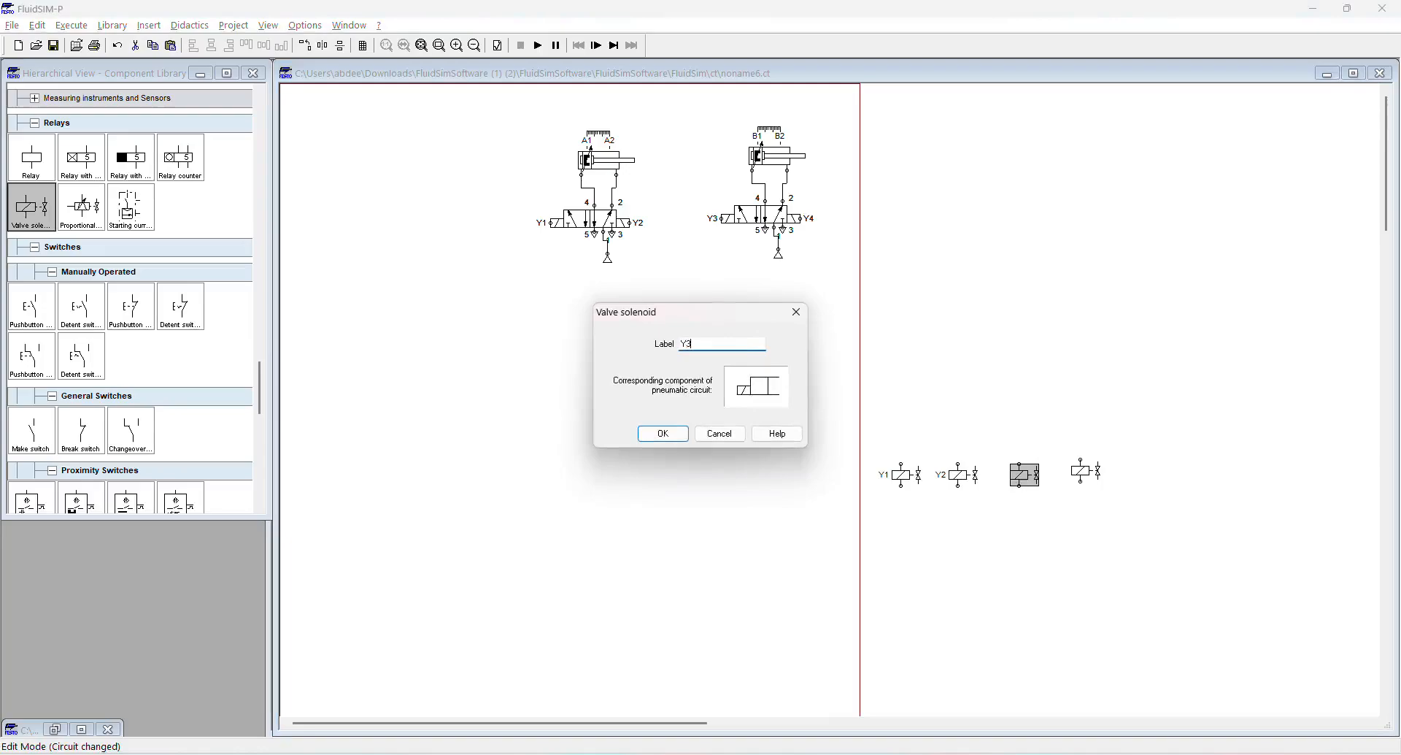
{"action": "key", "text": "Return"}
{"action": "double_click", "coordinate": [1085, 476]}
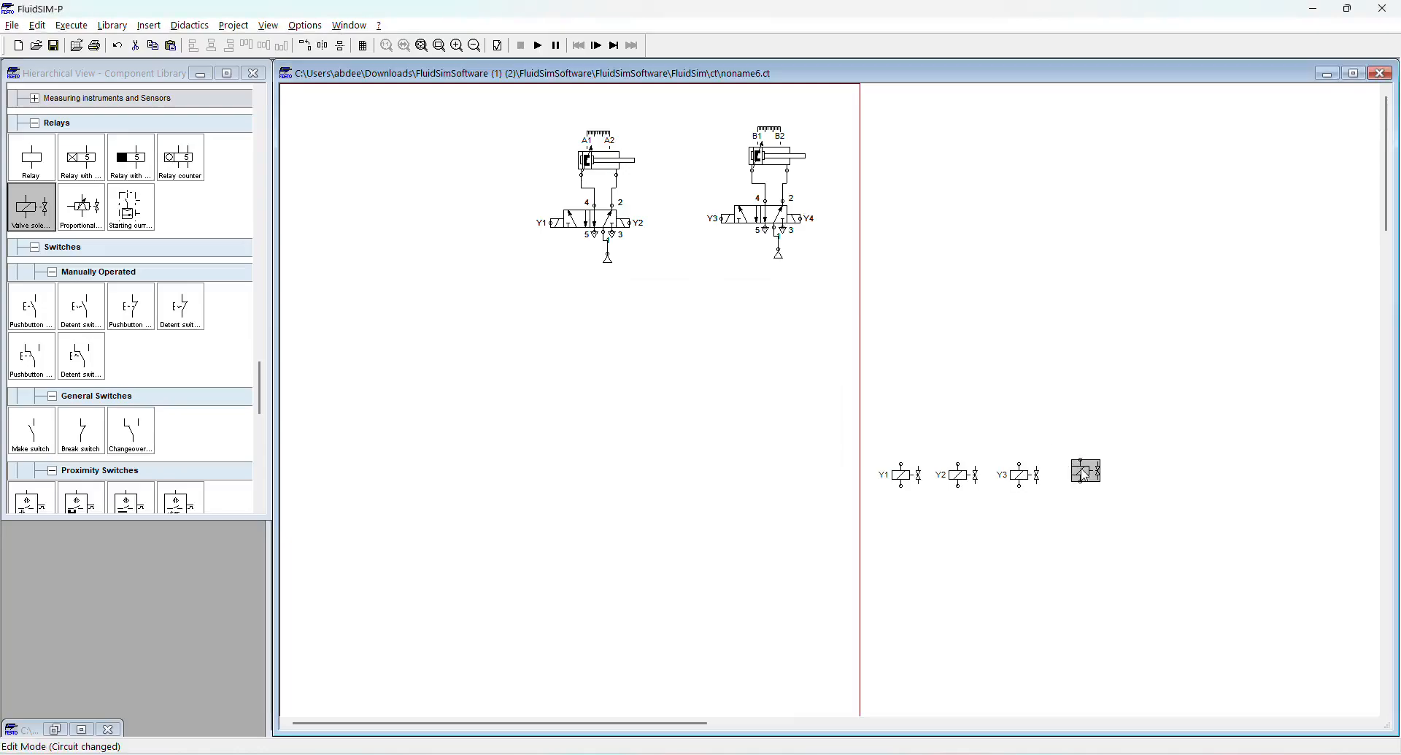
{"action": "type", "text": "Y4"}
{"action": "key", "text": "Return"}
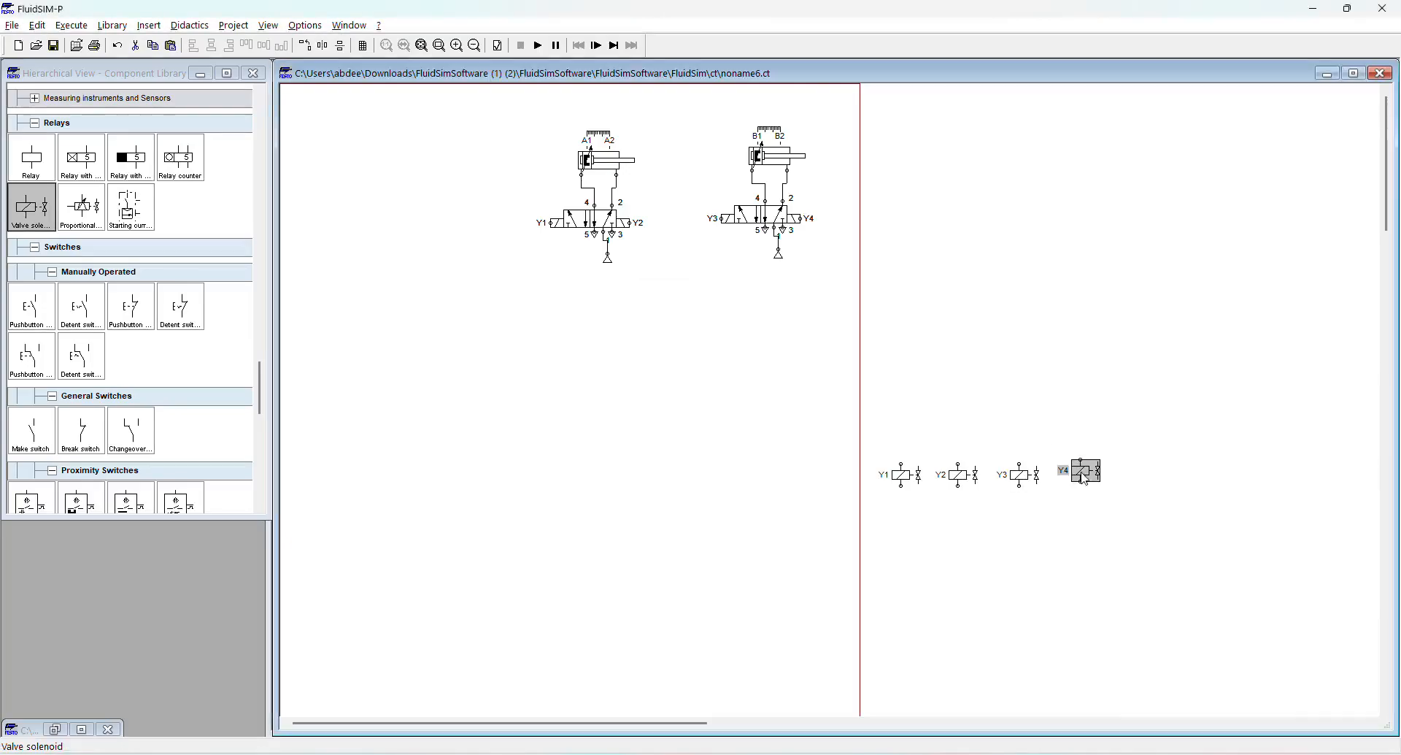
- Place two relays side by side, level with the solenoid row and before solenoid Y1
{"action": "key", "text": "alt+Tab"}
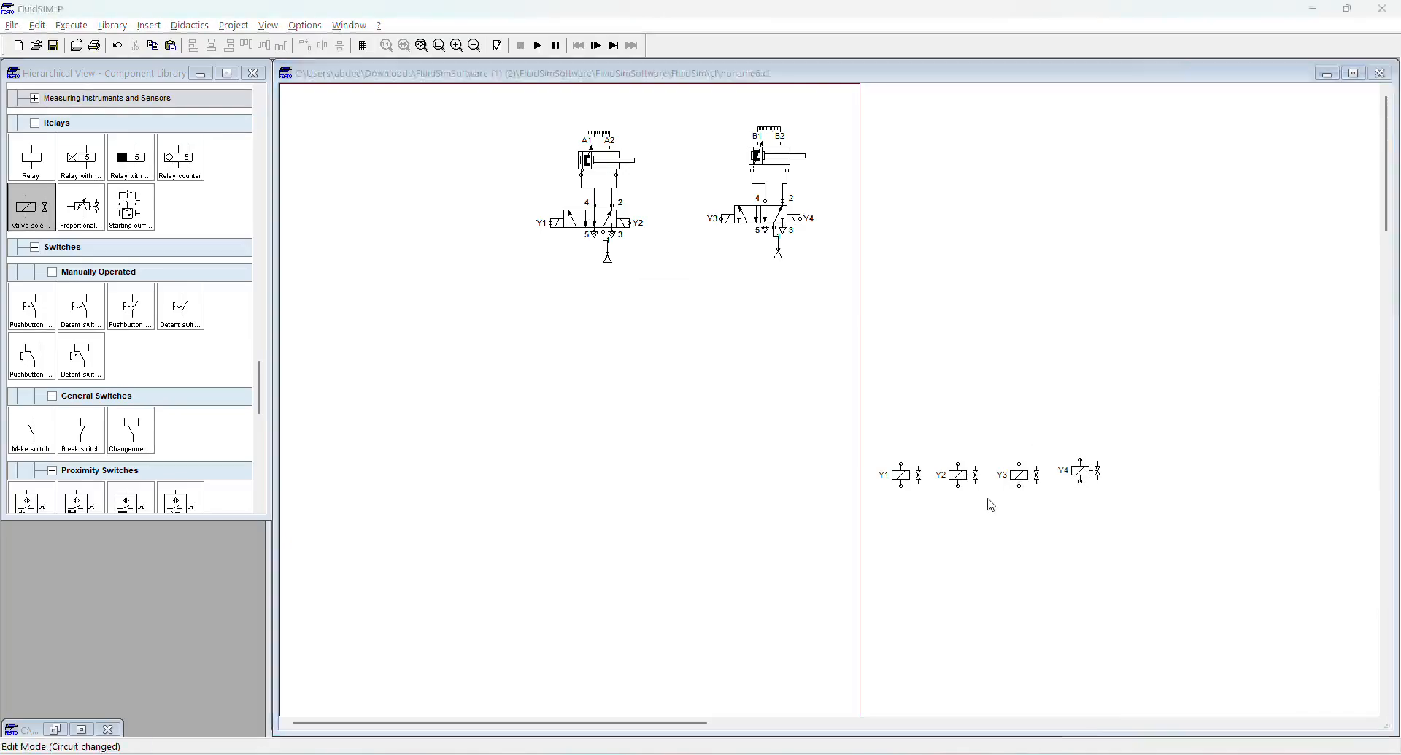
{"action": "key", "text": "alt+Tab"}
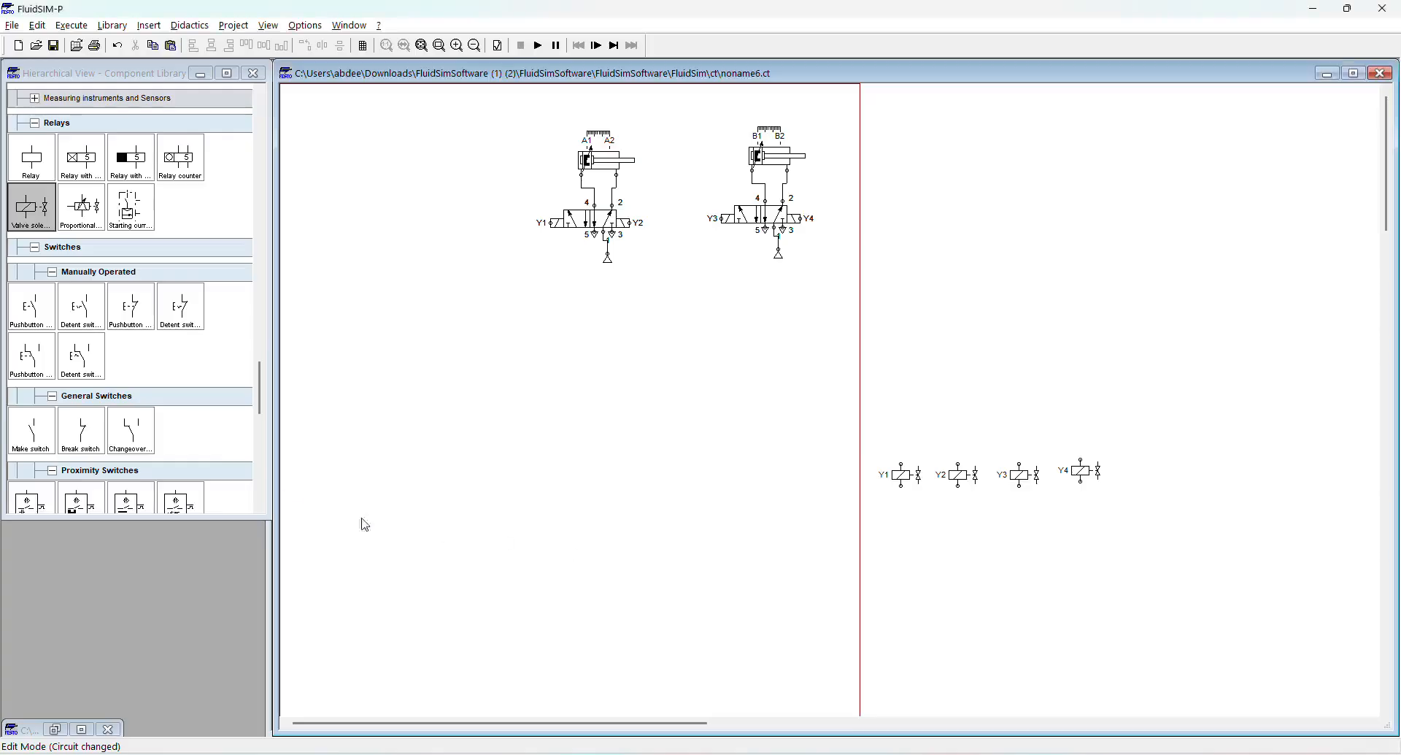
{"action": "left_click_drag", "start_coordinate": [37, 169], "coordinate": [741, 469]}
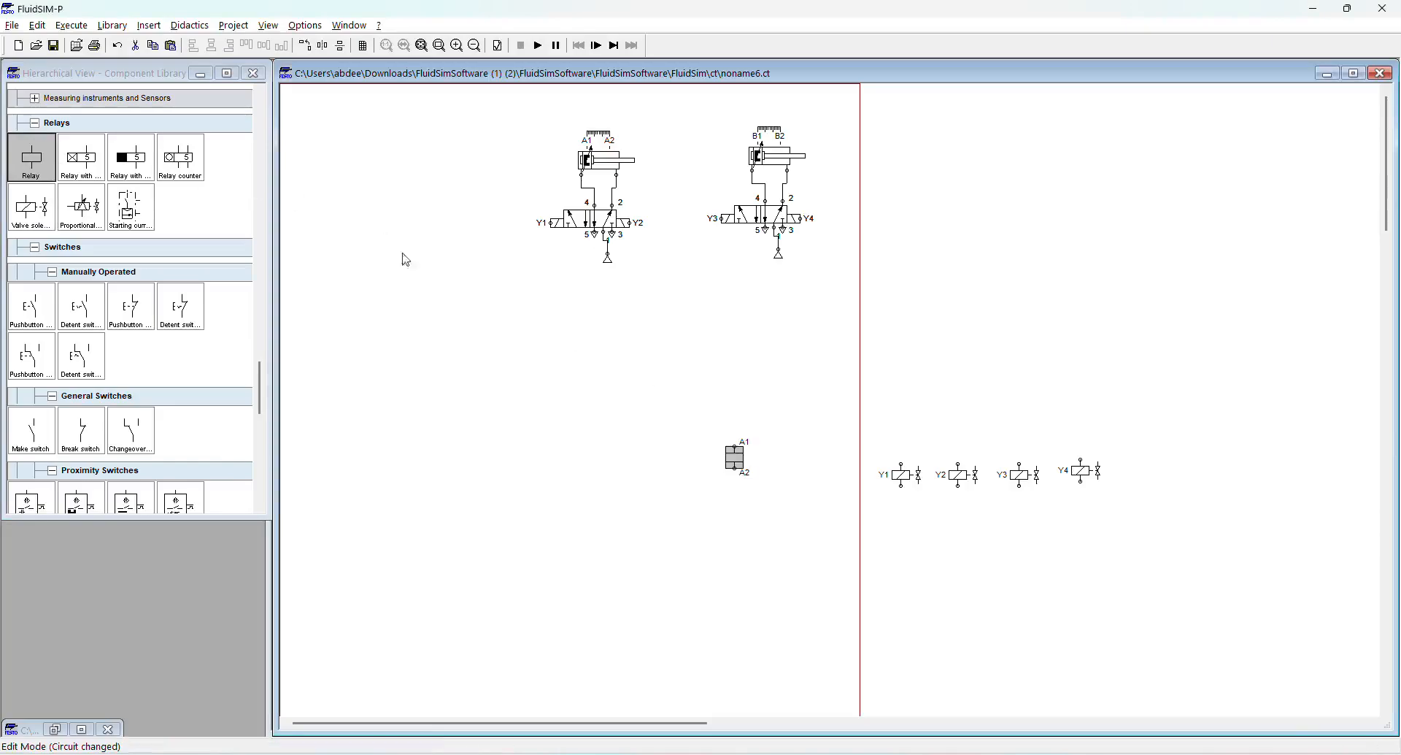
{"action": "key", "text": "ctrl+c"}
{"action": "key", "text": "ctrl+v"}
{"action": "left_click_drag", "start_coordinate": [854, 431], "coordinate": [738, 475]}
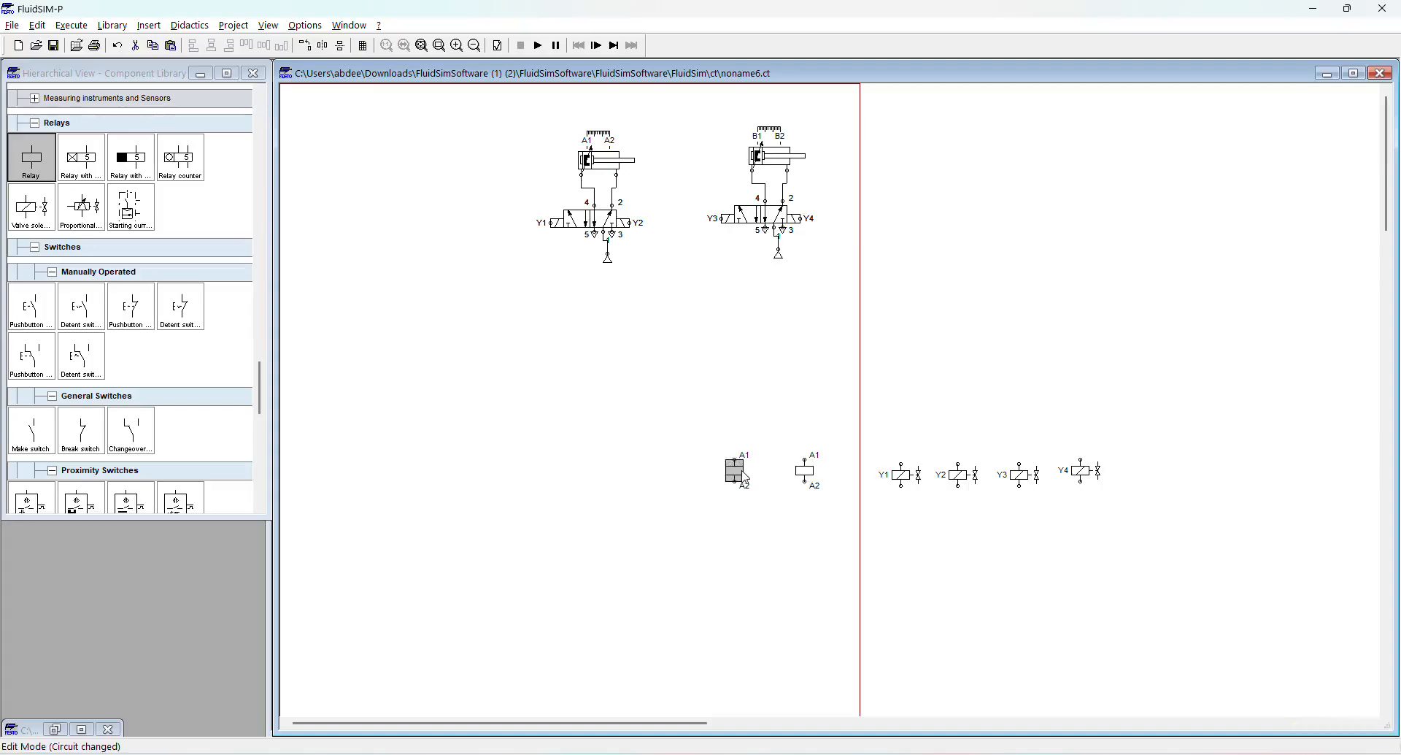
- Label the first relay, the one farther from the solenoids, K1
{"action": "double_click", "coordinate": [740, 475]}
{"action": "key", "text": "Return"}
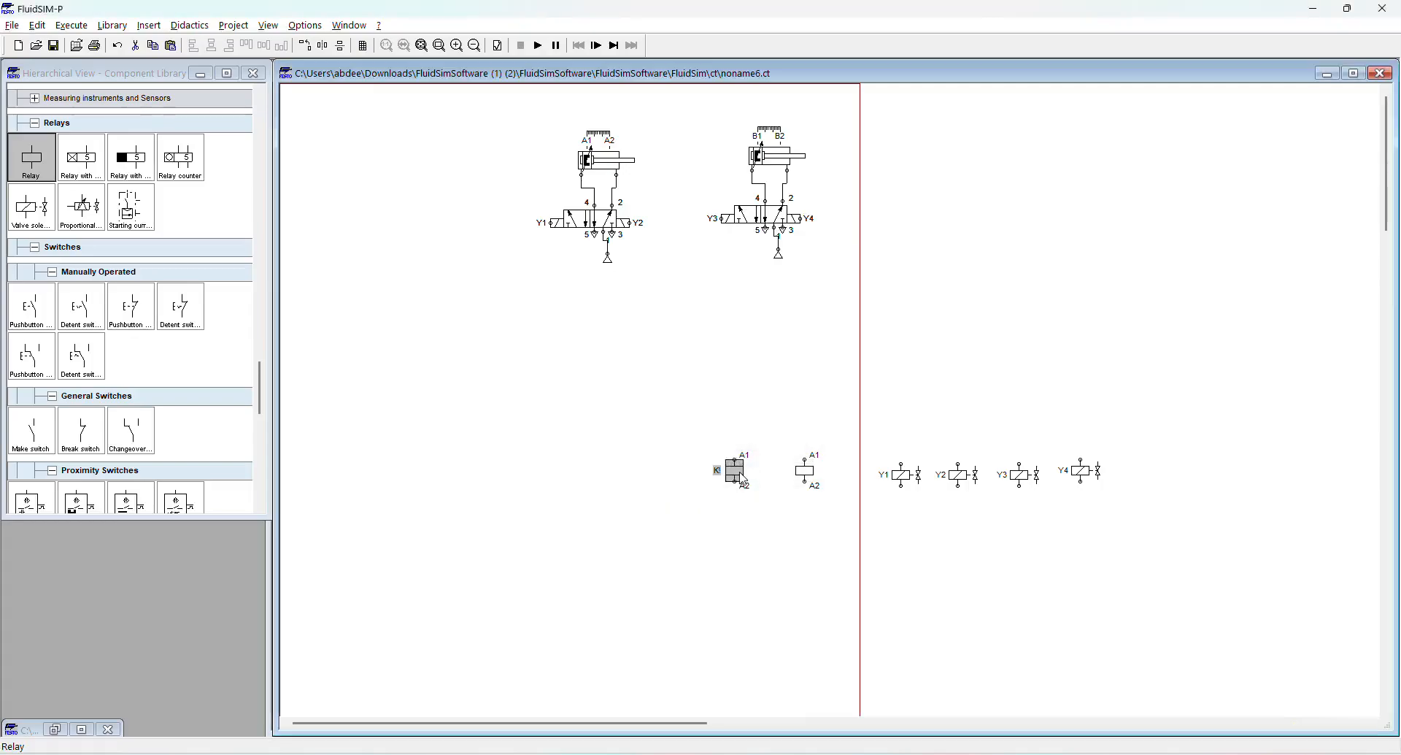
{"action": "double_click", "coordinate": [740, 479]}
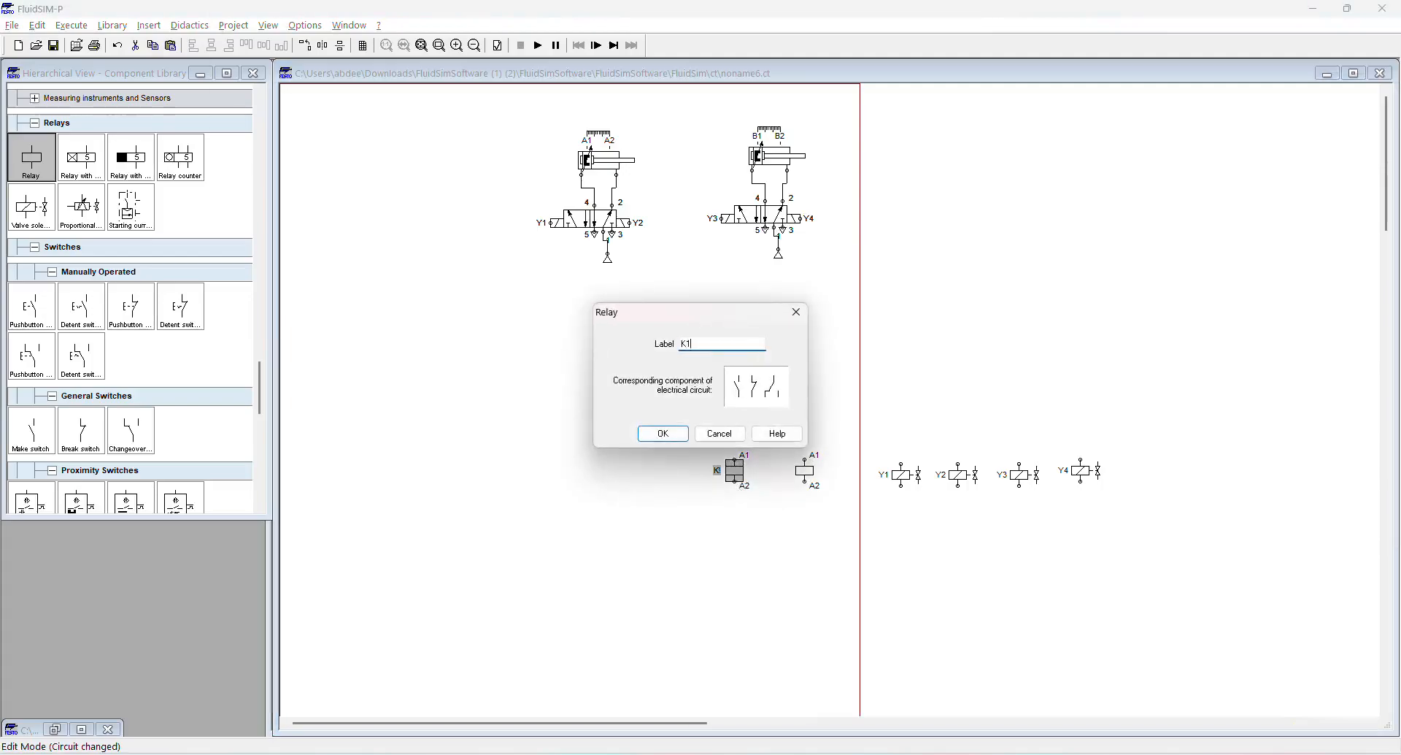
{"action": "key", "text": "Return"}
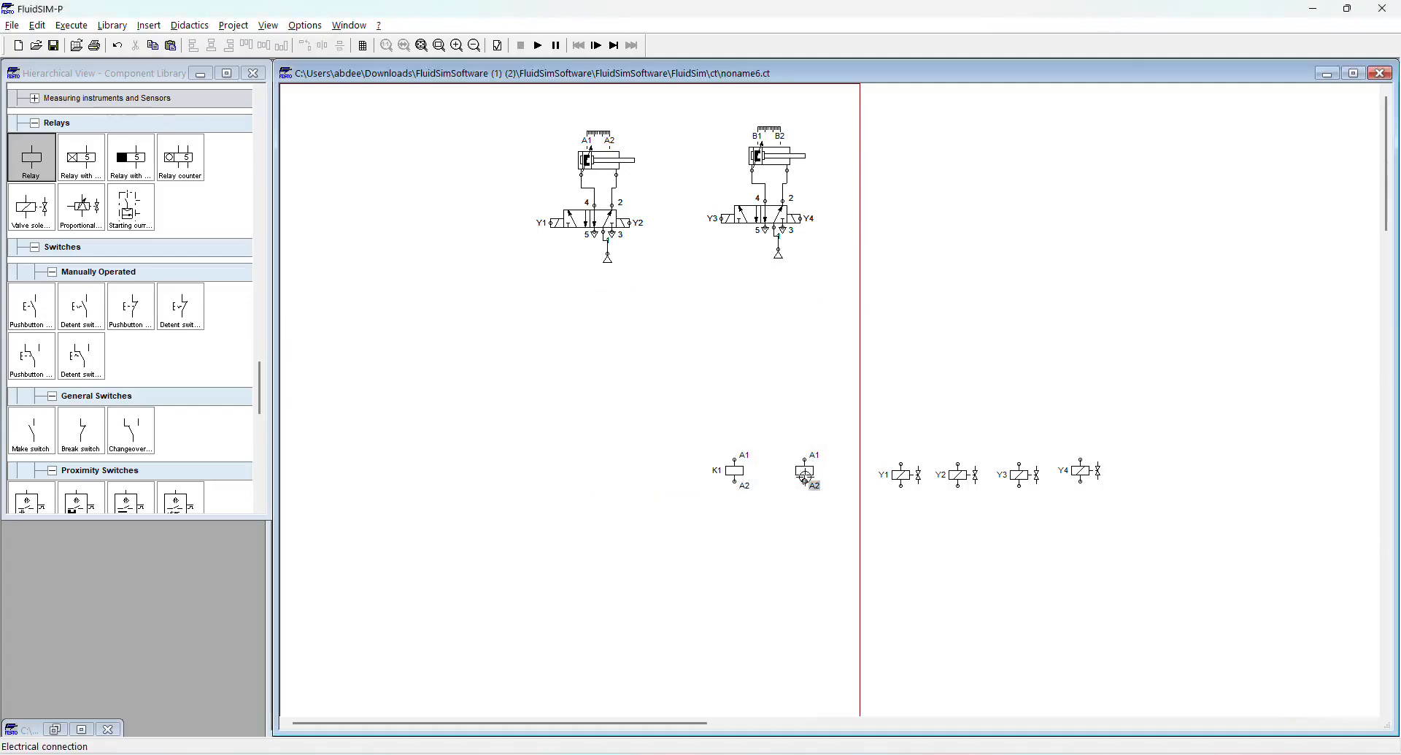
- Label the second relay, the one next to solenoid Y1, K2
{"action": "double_click", "coordinate": [806, 480]}
{"action": "left_click", "coordinate": [700, 434]}
{"action": "double_click", "coordinate": [806, 473]}
{"action": "type", "text": "K2"}
{"action": "key", "text": "Return"}
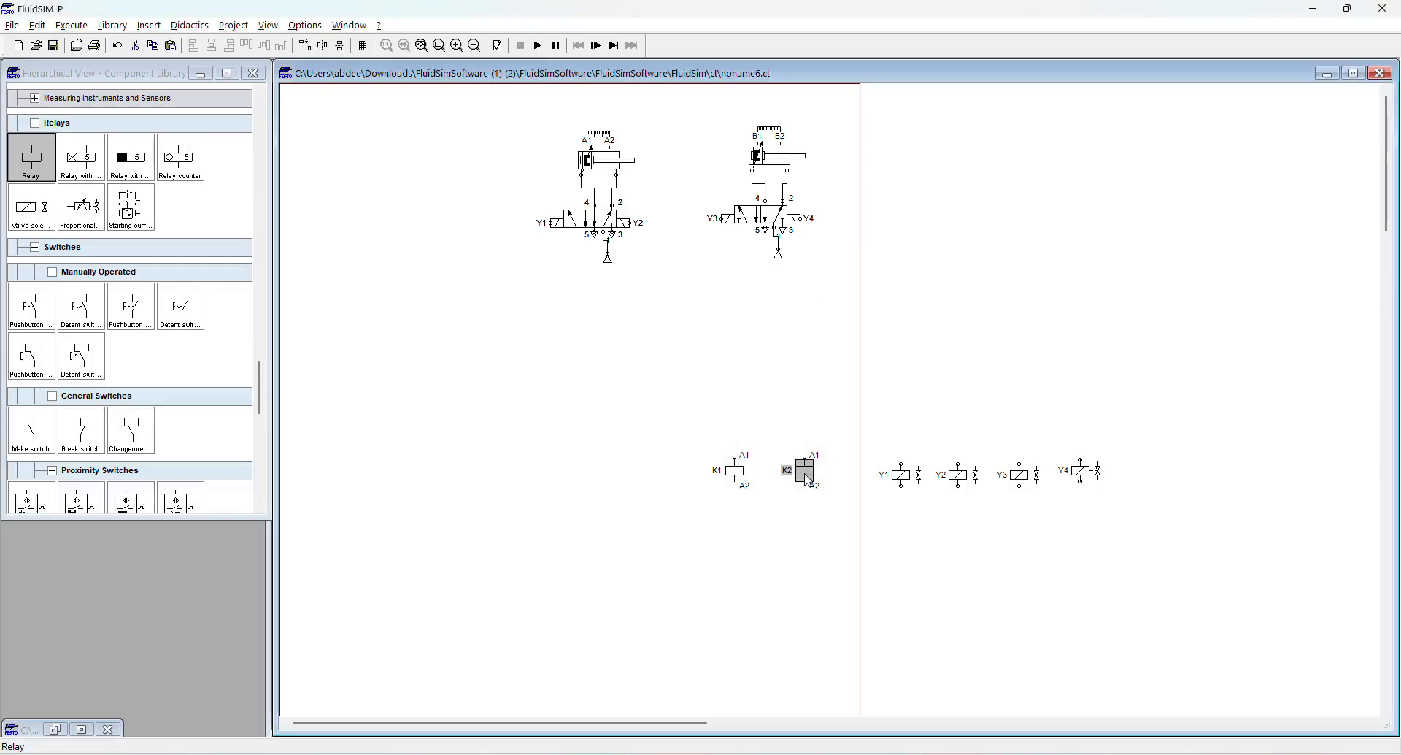
{"action": "left_click", "coordinate": [822, 416]}
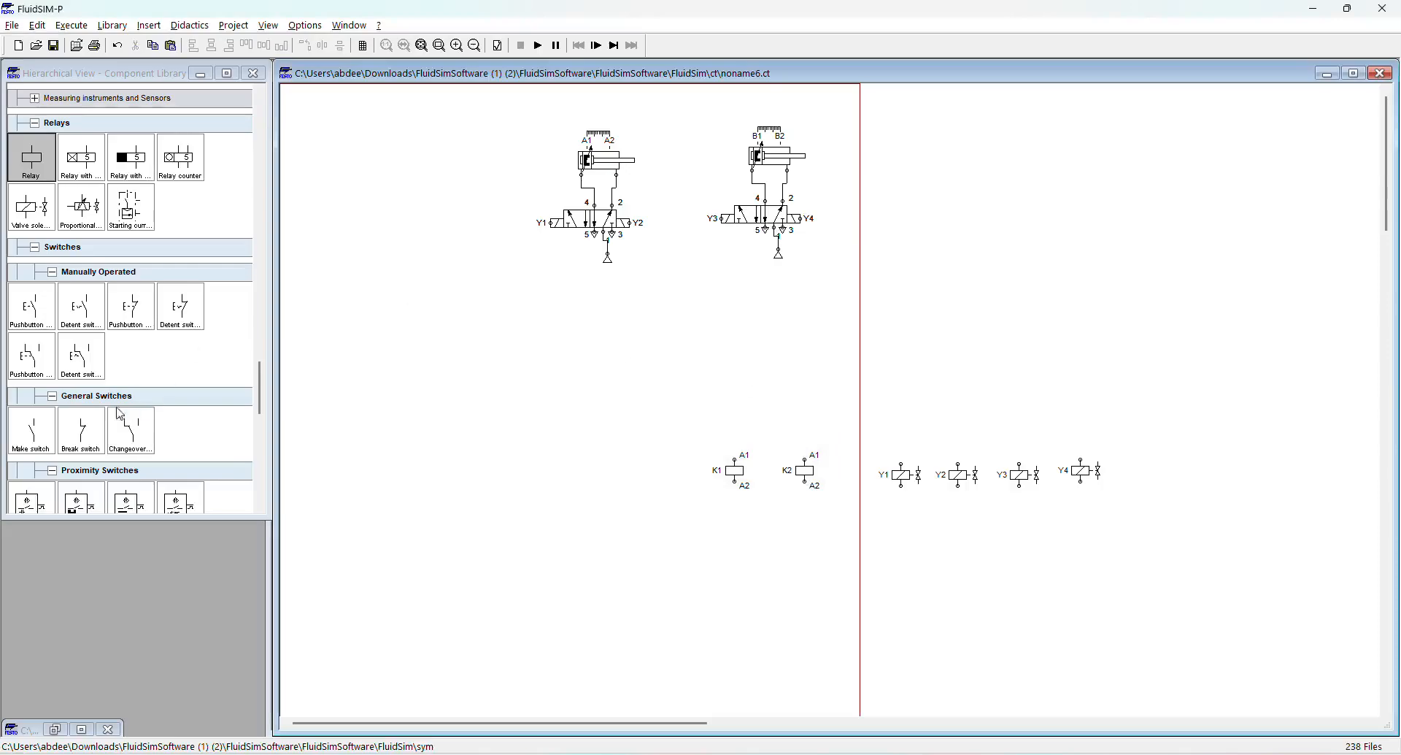
- Place four make switches, one directly above each of the valve solenoids Y1 to Y4
{"action": "left_click_drag", "start_coordinate": [40, 442], "coordinate": [1022, 406]}
{"action": "key", "text": "ctrl+v"}
{"action": "key", "text": "ctrl+v"}
{"action": "key", "text": "ctrl+v"}
{"action": "left_click_drag", "start_coordinate": [858, 431], "coordinate": [1084, 413]}
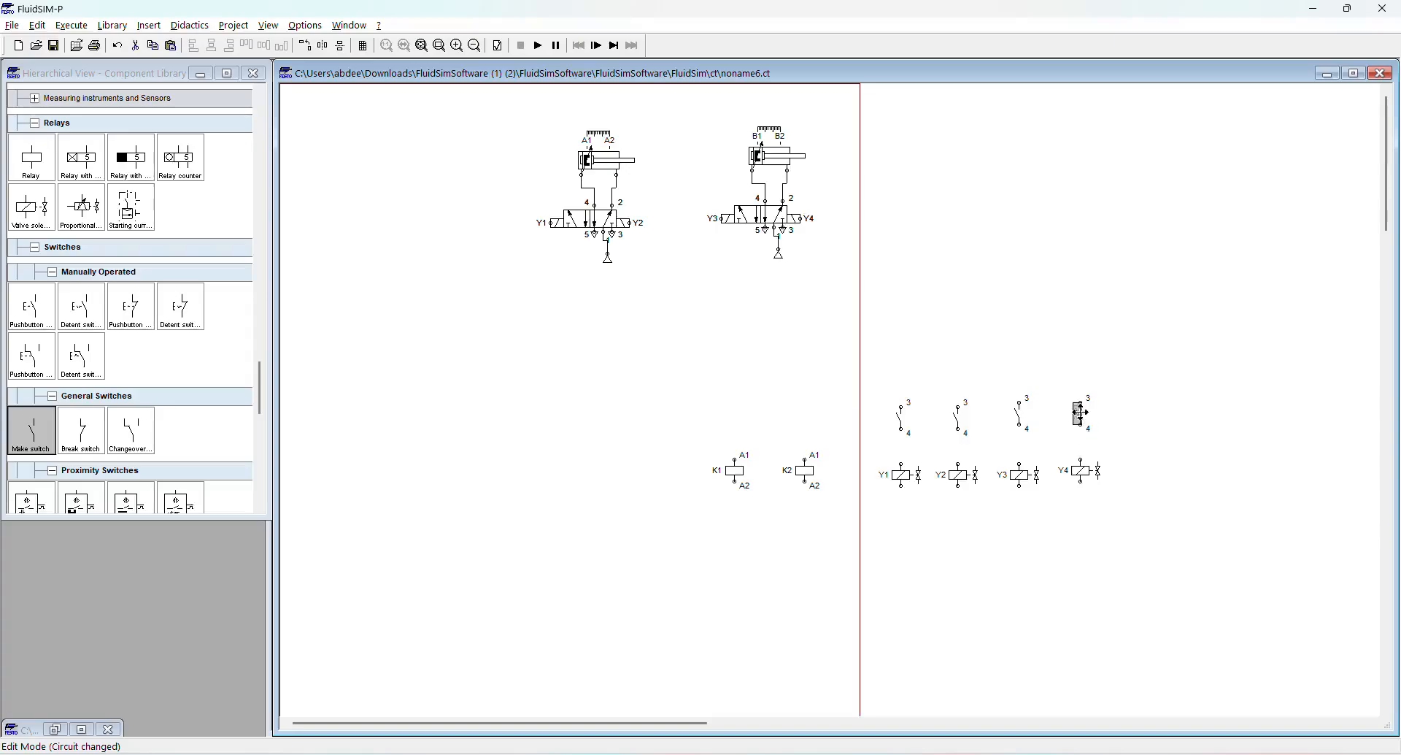
- Wire terminal 4 of each make switch to the upper connection of the valve solenoid below it
{"action": "mouse_move", "coordinate": [903, 433]}
{"action": "left_mouse_down"}
{"action": "mouse_move", "coordinate": [903, 462]}
{"action": "mouse_move", "coordinate": [960, 463]}
{"action": "left_mouse_up"}
{"action": "left_click_drag", "start_coordinate": [1019, 429], "coordinate": [1020, 463]}
{"action": "left_click_drag", "start_coordinate": [1081, 425], "coordinate": [1080, 462]}
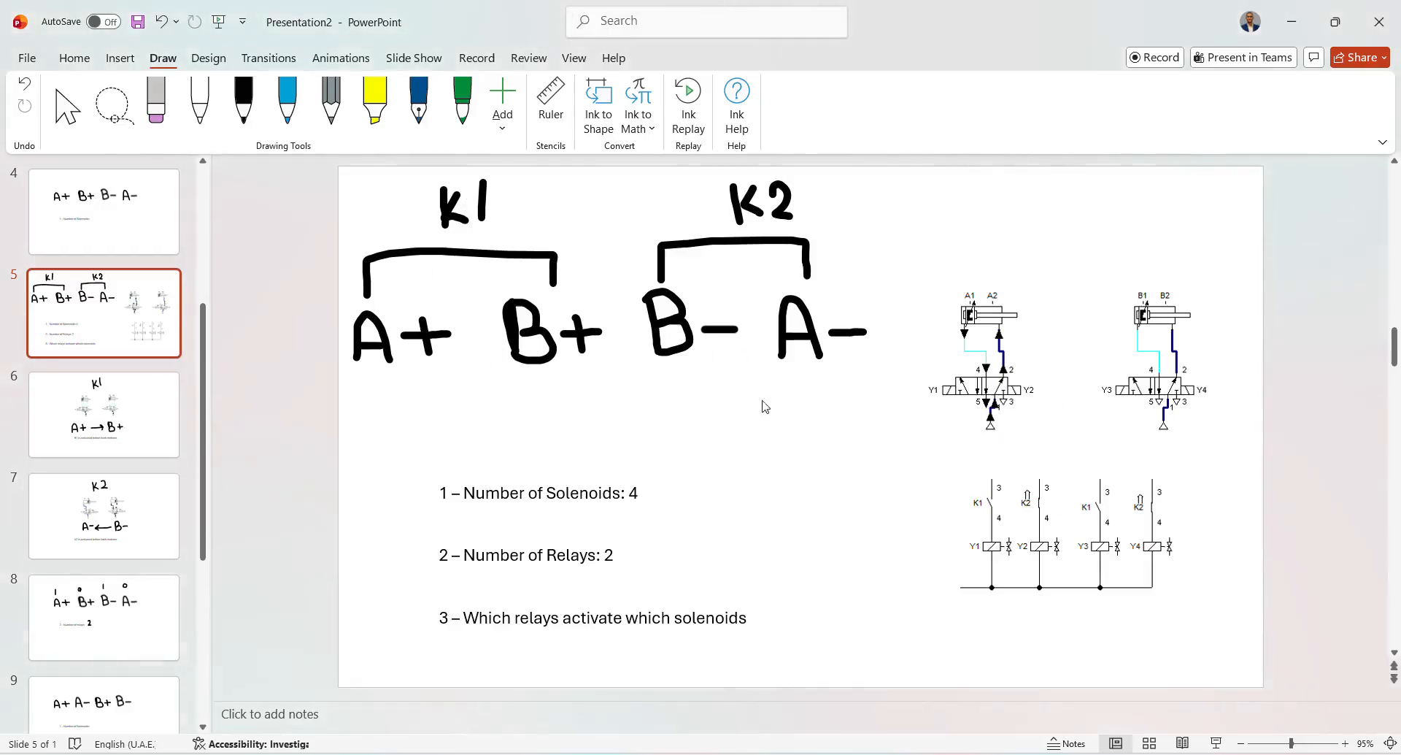
- Label the make switches above solenoids Y1 and Y3 as K1
{"action": "key", "text": "alt+Tab"}
{"action": "double_click", "coordinate": [899, 421]}
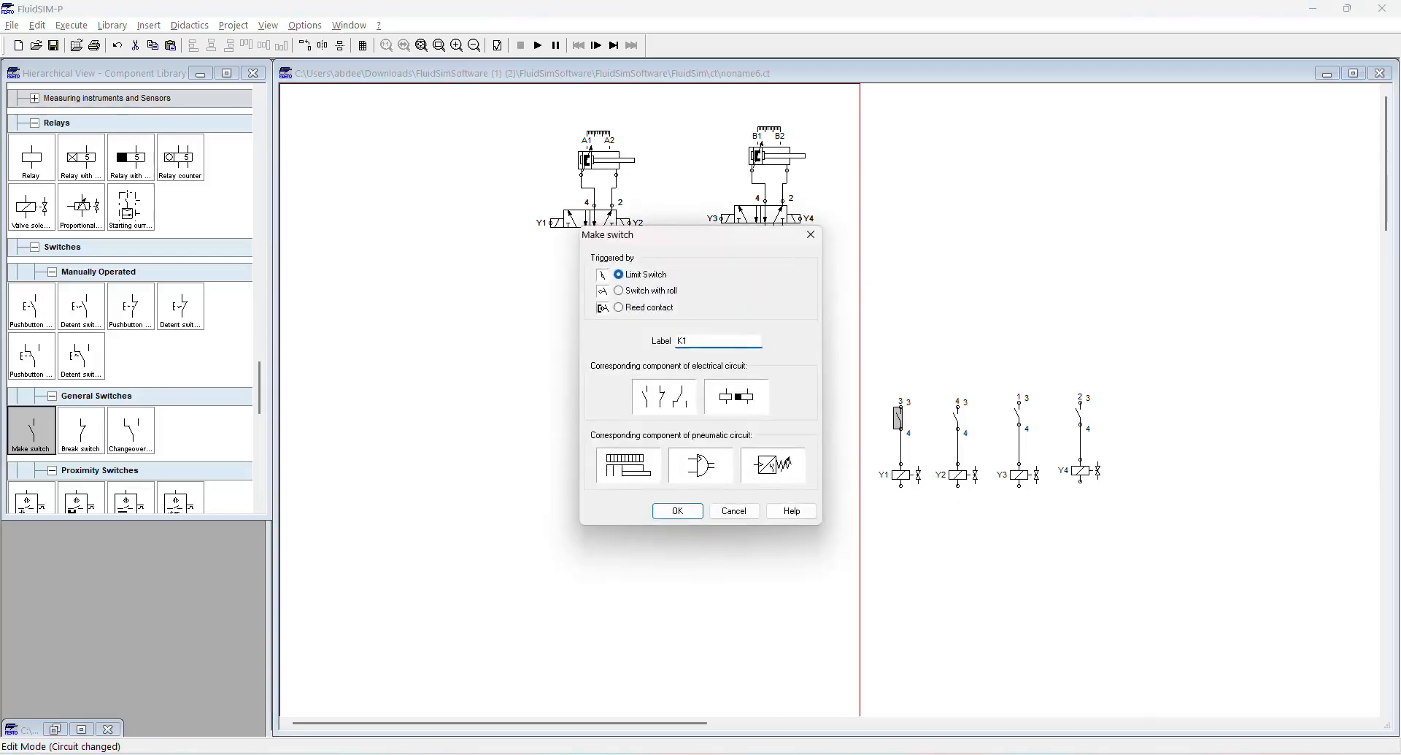
{"action": "type", "text": "K1"}
{"action": "key", "text": "Return"}
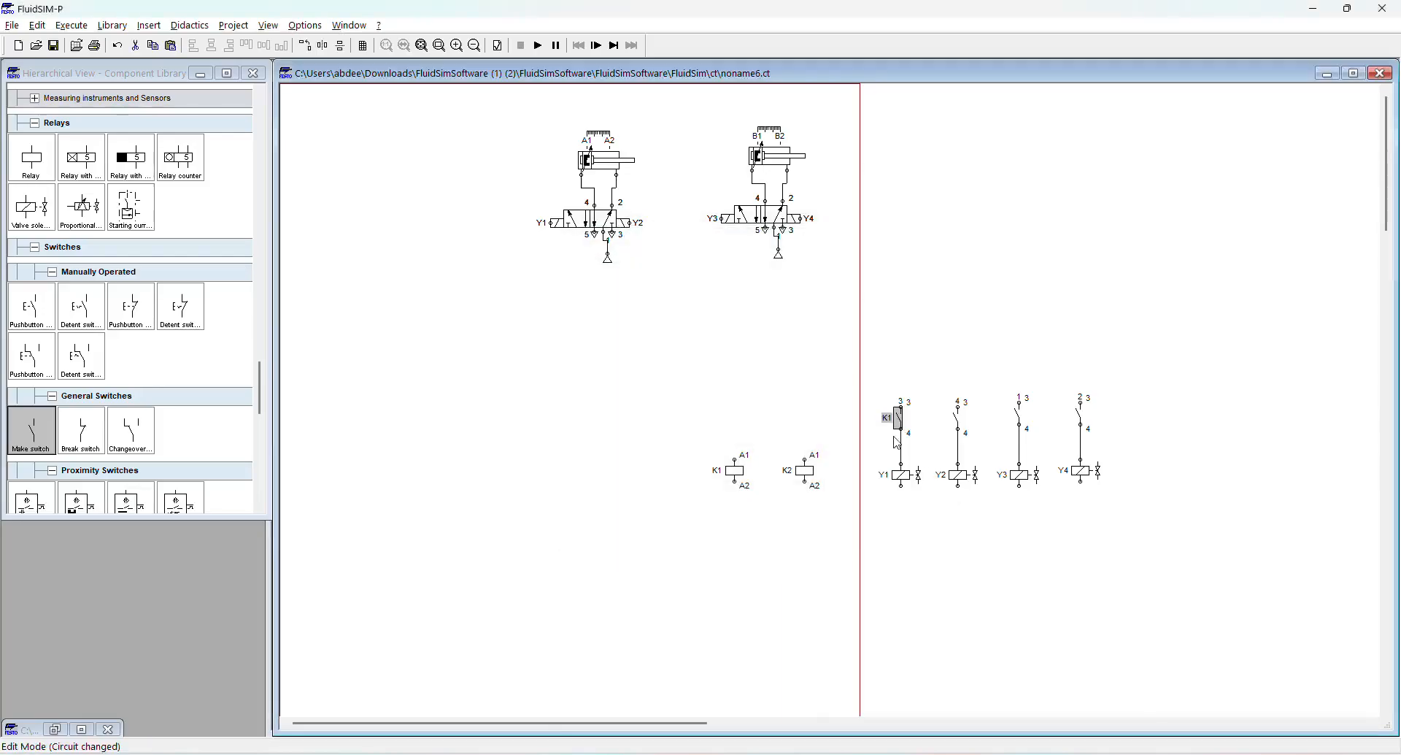
{"action": "double_click", "coordinate": [1016, 417]}
{"action": "type", "text": "K"}
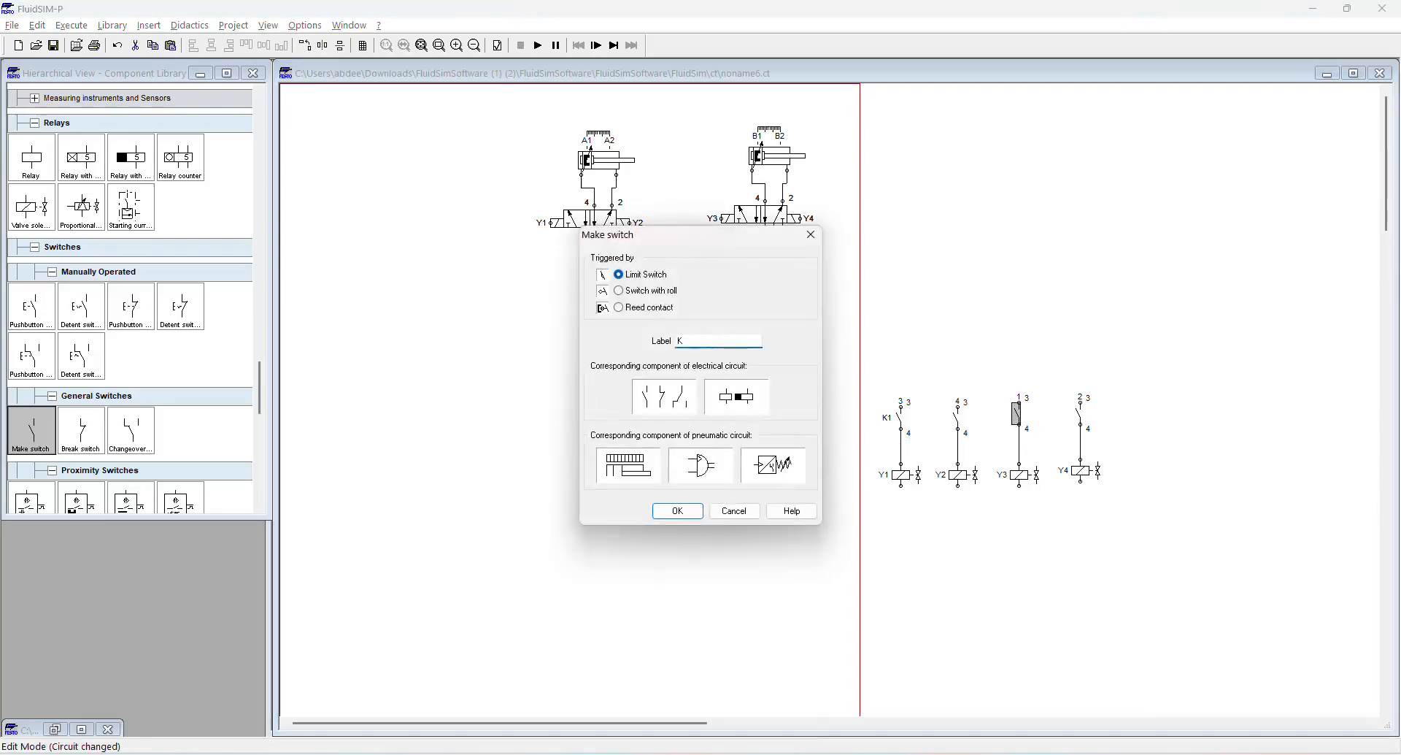
{"action": "type", "text": "1"}
{"action": "key", "text": "Return"}
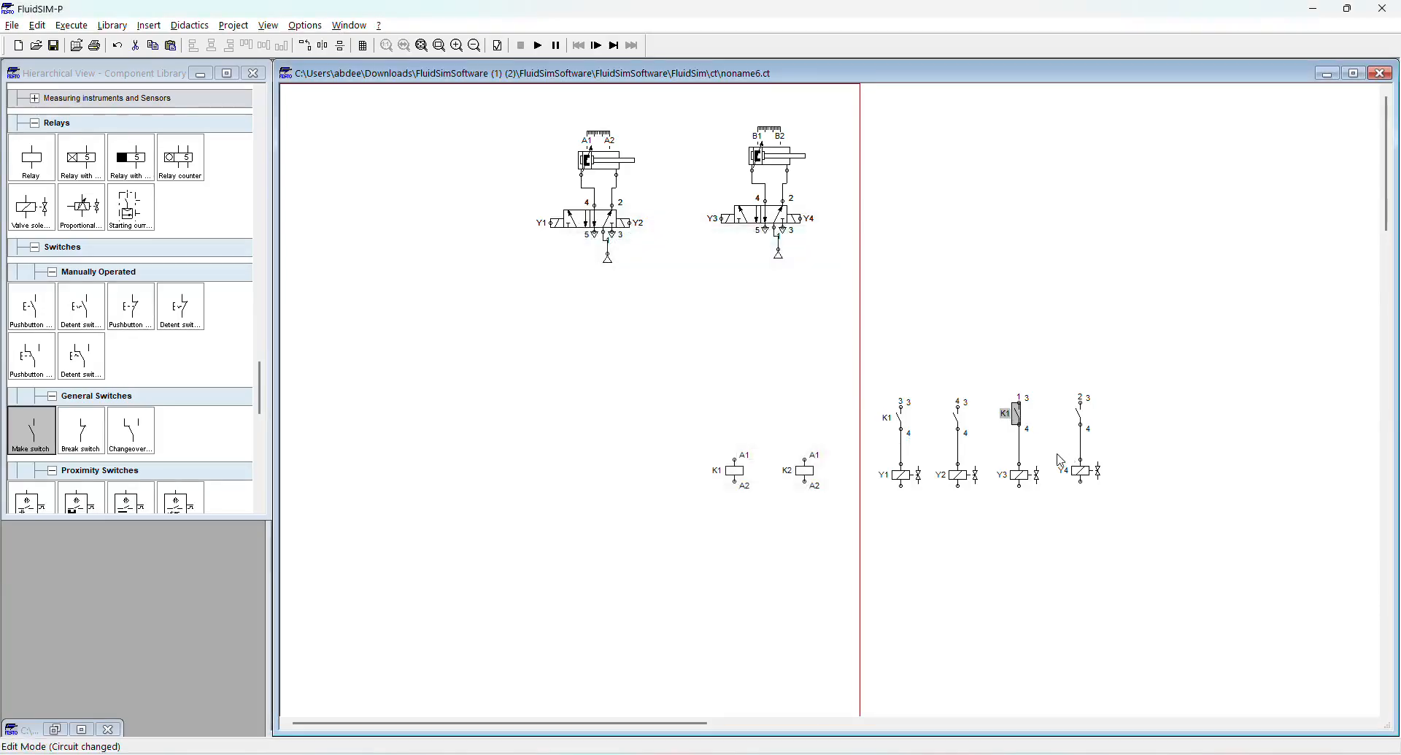
- Check the relay grouping on the PowerPoint slide, return to FluidSIM and label the make switches above solenoids Y2 and Y4 as K2
{"action": "key", "text": "alt+Tab"}
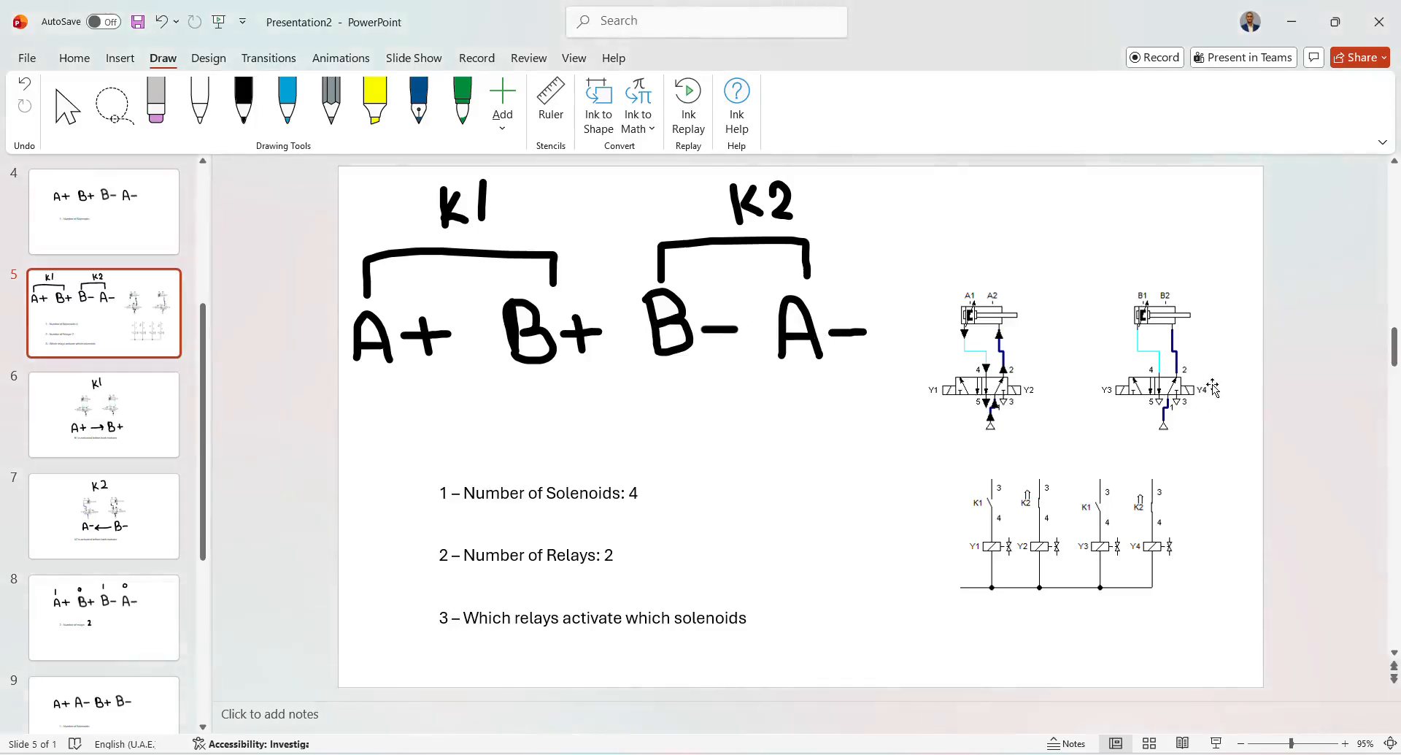
{"action": "key", "text": "alt+Tab"}
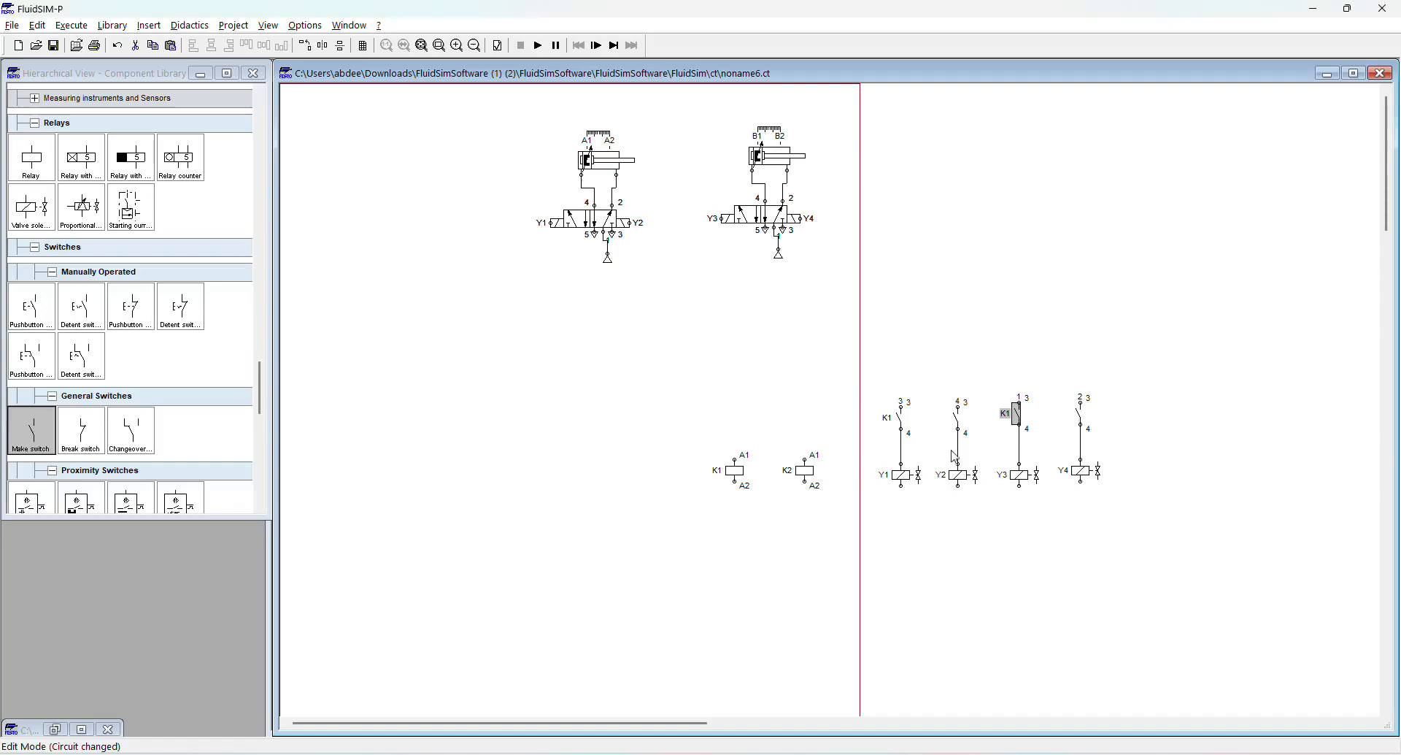
{"action": "double_click", "coordinate": [964, 428]}
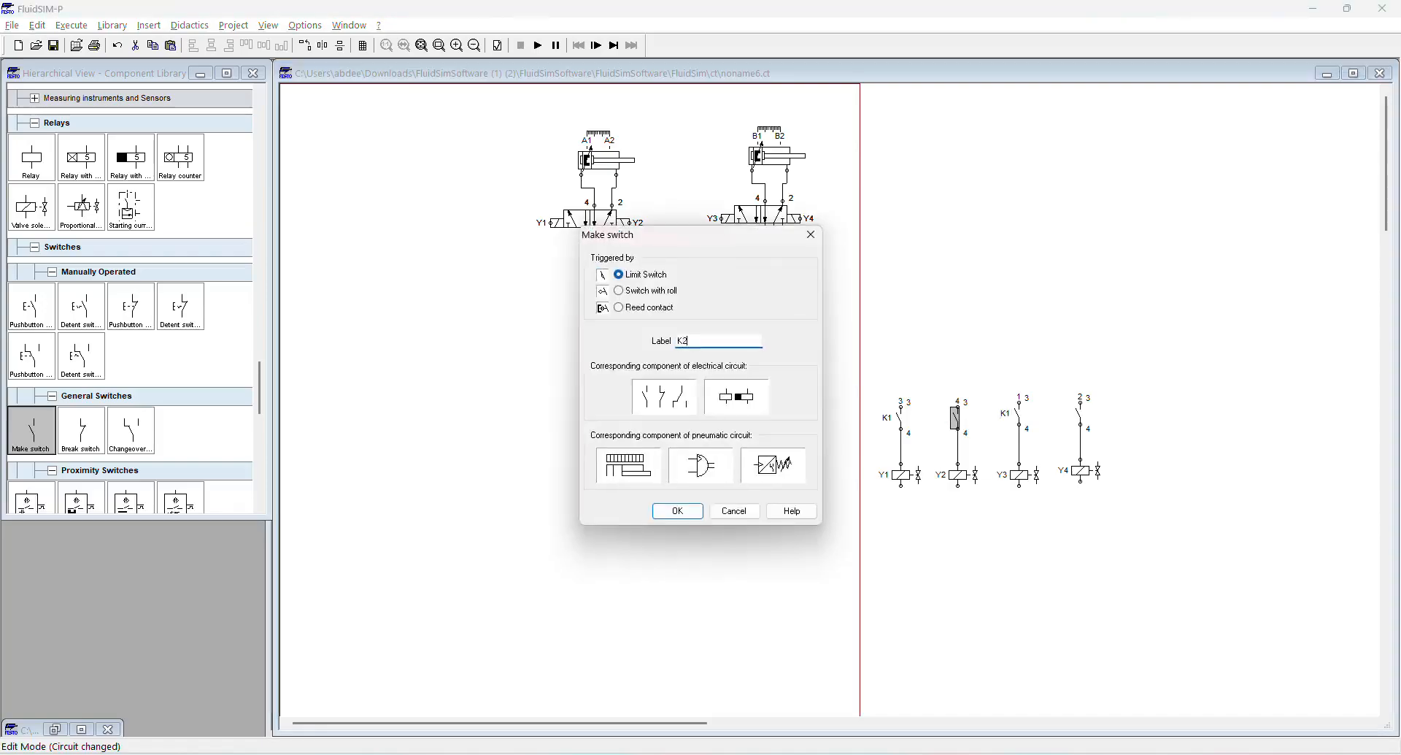
{"action": "key", "text": "Return"}
{"action": "double_click", "coordinate": [1080, 424]}
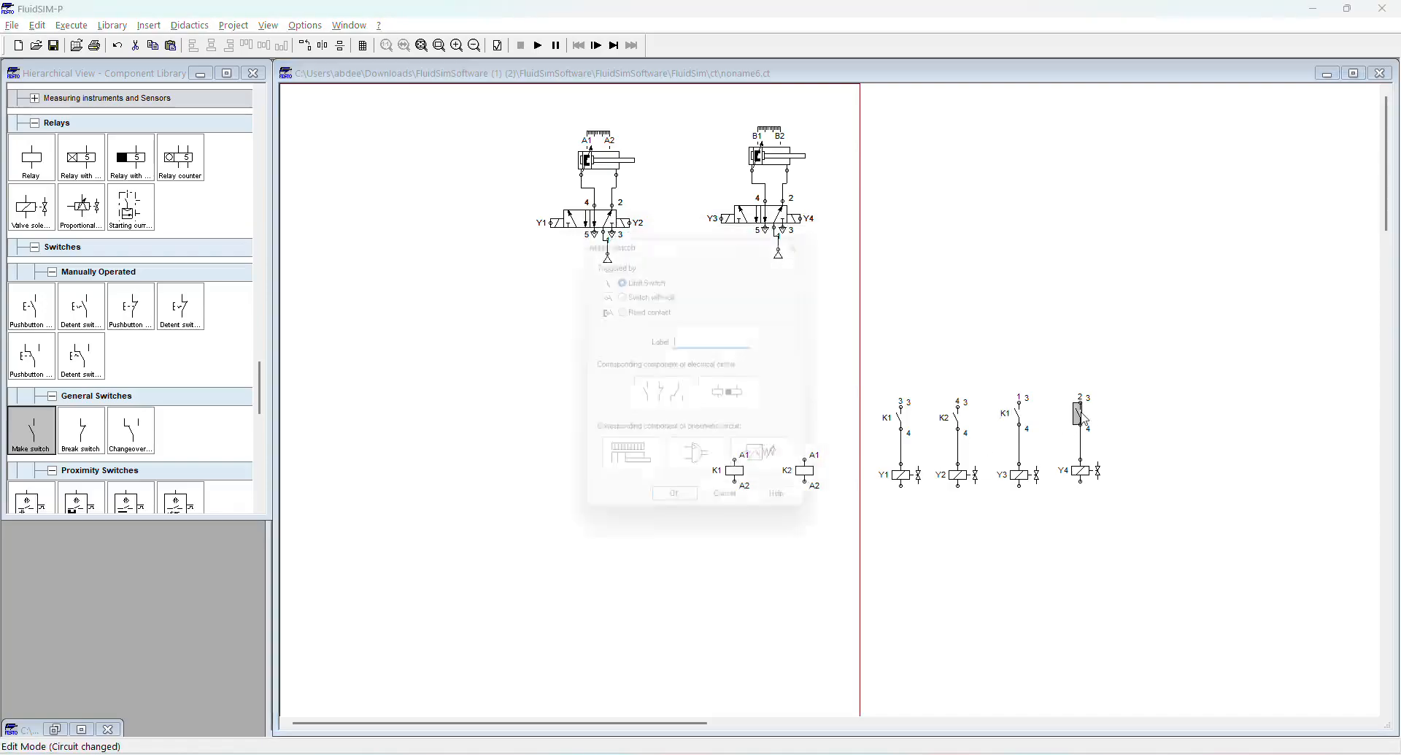
{"action": "key", "text": "Return"}
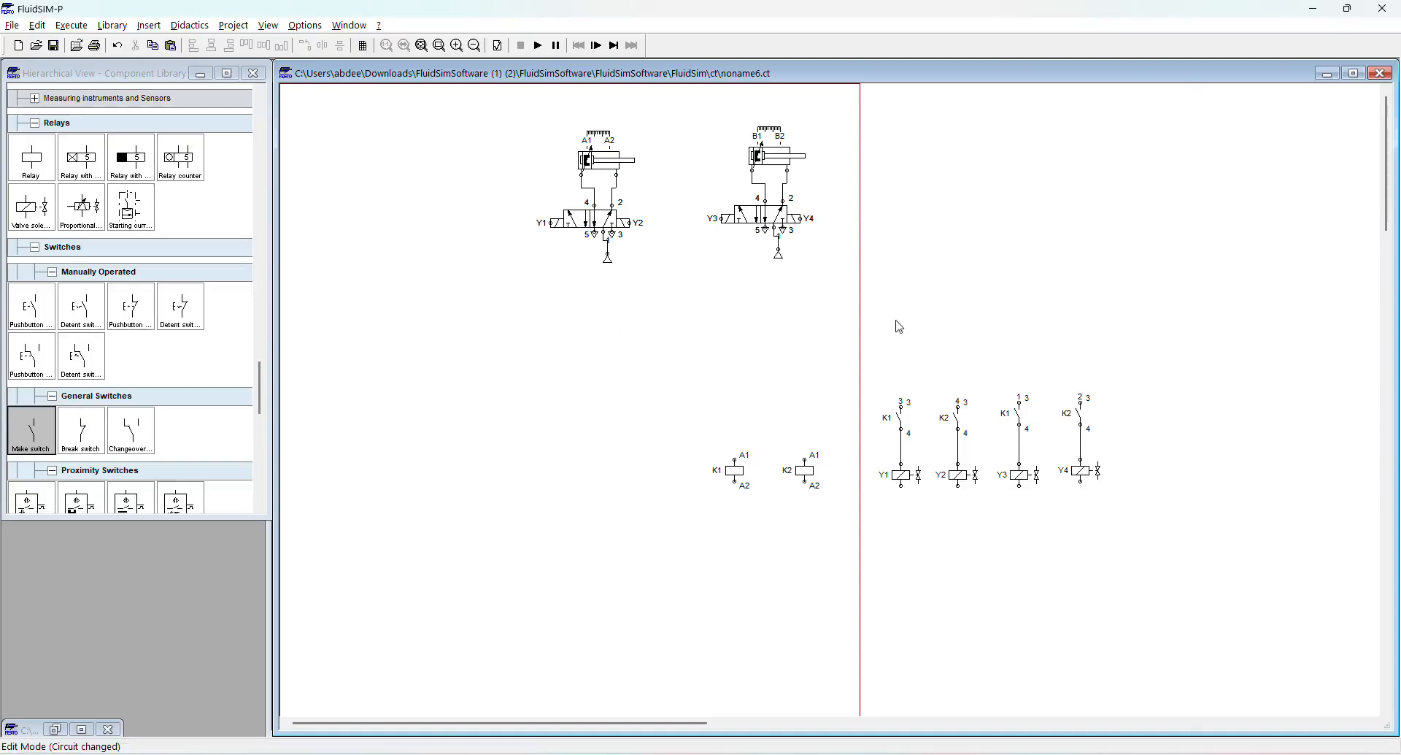
- Place a make switch above the K1 contact of solenoid Y1 and a break switch above that make switch
{"action": "left_click", "coordinate": [56, 430]}
{"action": "left_click_drag", "start_coordinate": [56, 430], "coordinate": [896, 357]}
{"action": "left_click_drag", "start_coordinate": [106, 443], "coordinate": [905, 307]}
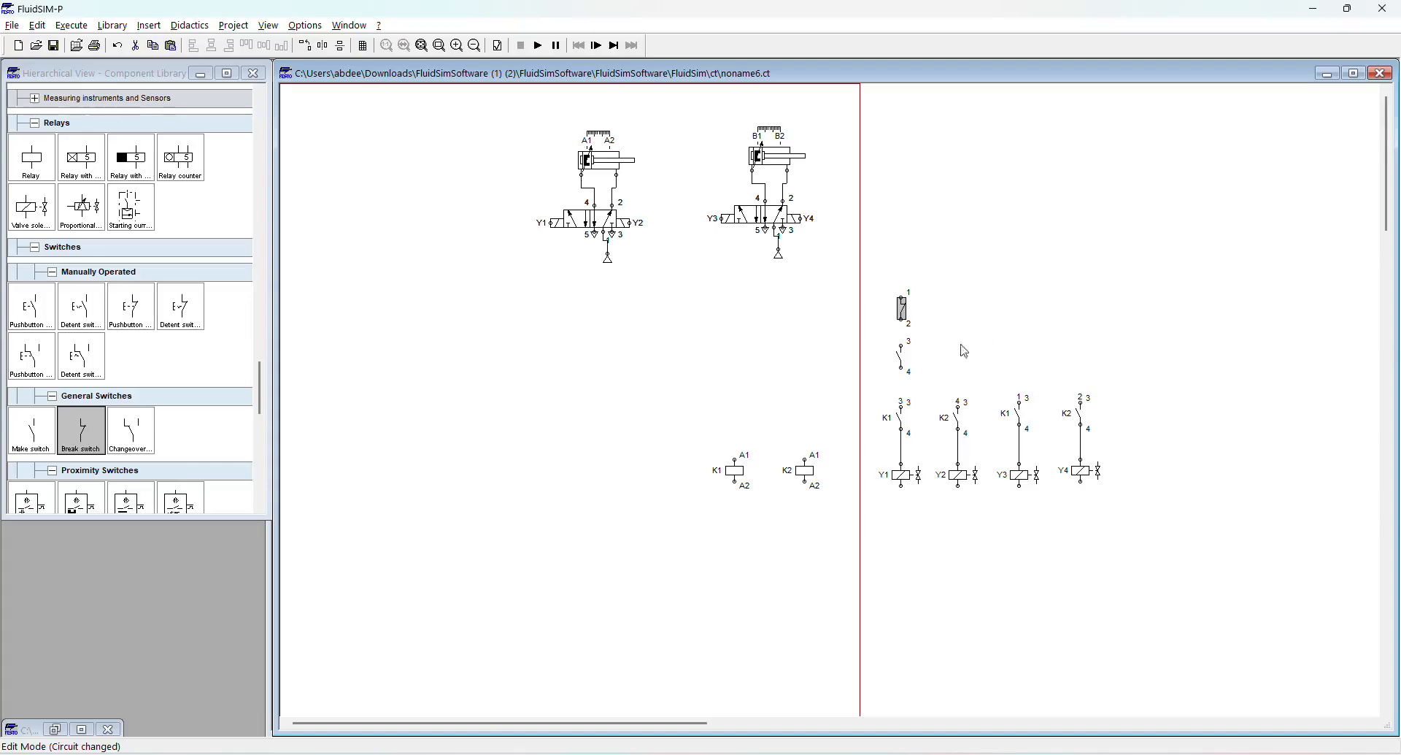
- Copy the break and make switch pair above Y1's K1 contact and place copies above the contacts of solenoids Y2, Y3 and Y4
{"action": "left_click_drag", "start_coordinate": [870, 279], "coordinate": [939, 375]}
{"action": "key", "text": "ctrl+c"}
{"action": "key", "text": "ctrl+v"}
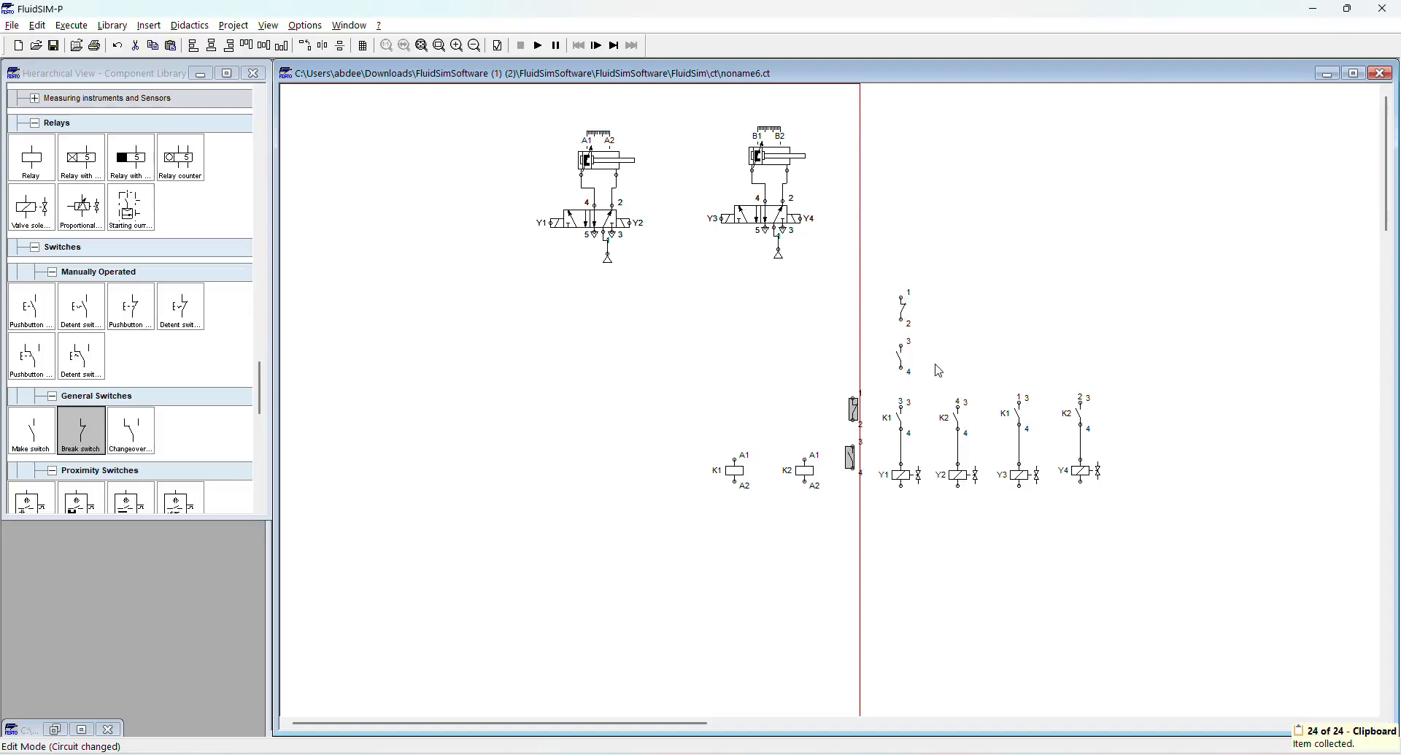
{"action": "left_click_drag", "start_coordinate": [848, 458], "coordinate": [955, 358]}
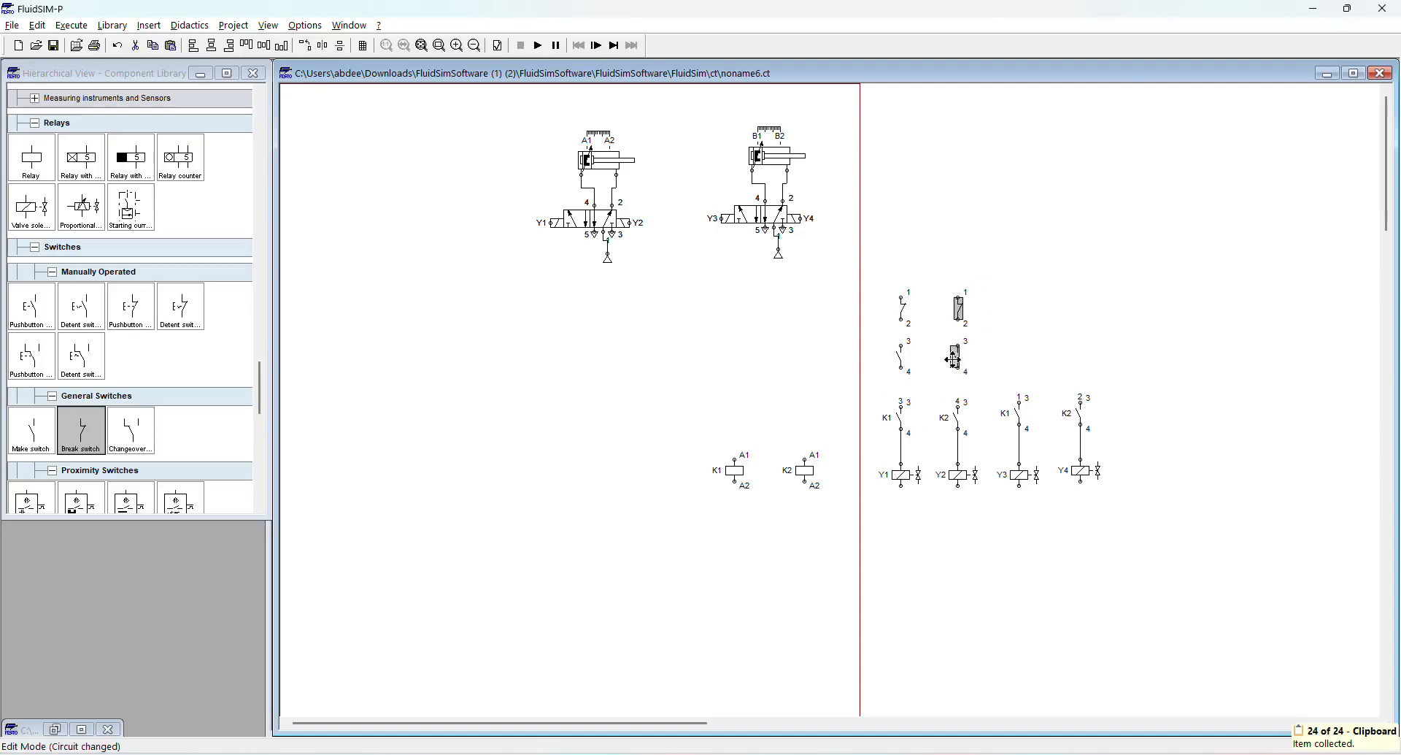
{"action": "key", "text": "ctrl+v"}
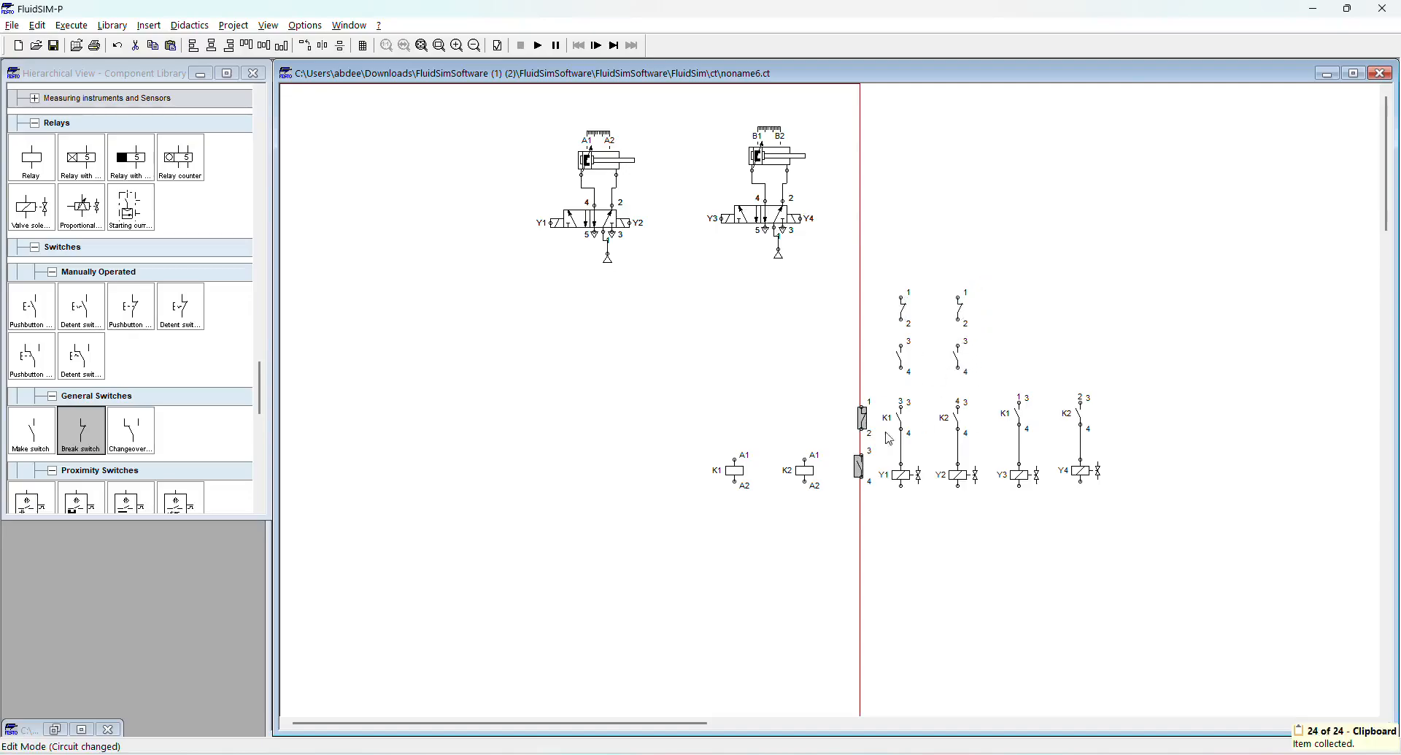
{"action": "mouse_move", "coordinate": [867, 467]}
{"action": "left_mouse_down"}
{"action": "mouse_move", "coordinate": [949, 354]}
{"action": "mouse_move", "coordinate": [1019, 355]}
{"action": "left_mouse_up"}
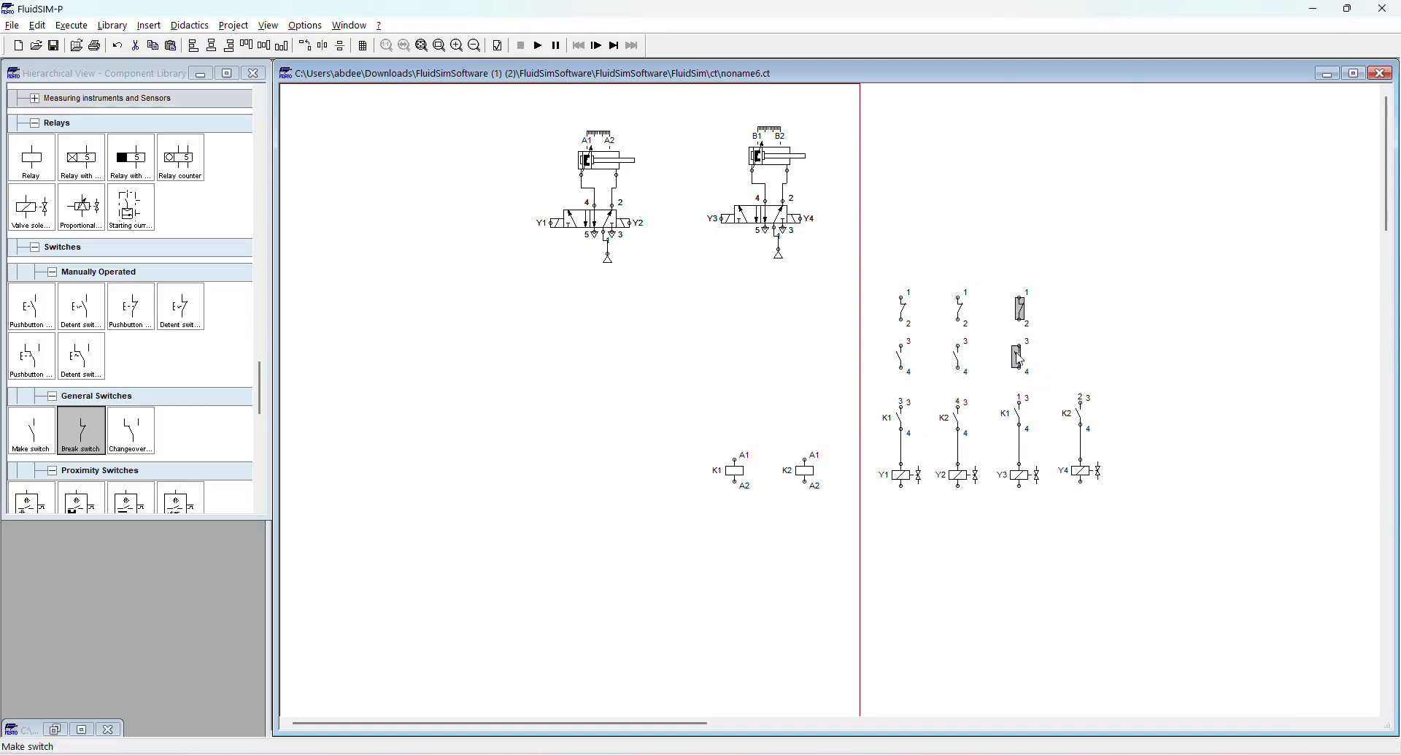
{"action": "key", "text": "ctrl+v"}
{"action": "mouse_move", "coordinate": [867, 470]}
{"action": "left_mouse_down"}
{"action": "mouse_move", "coordinate": [1039, 354]}
{"action": "mouse_move", "coordinate": [1075, 352]}
{"action": "left_mouse_up"}
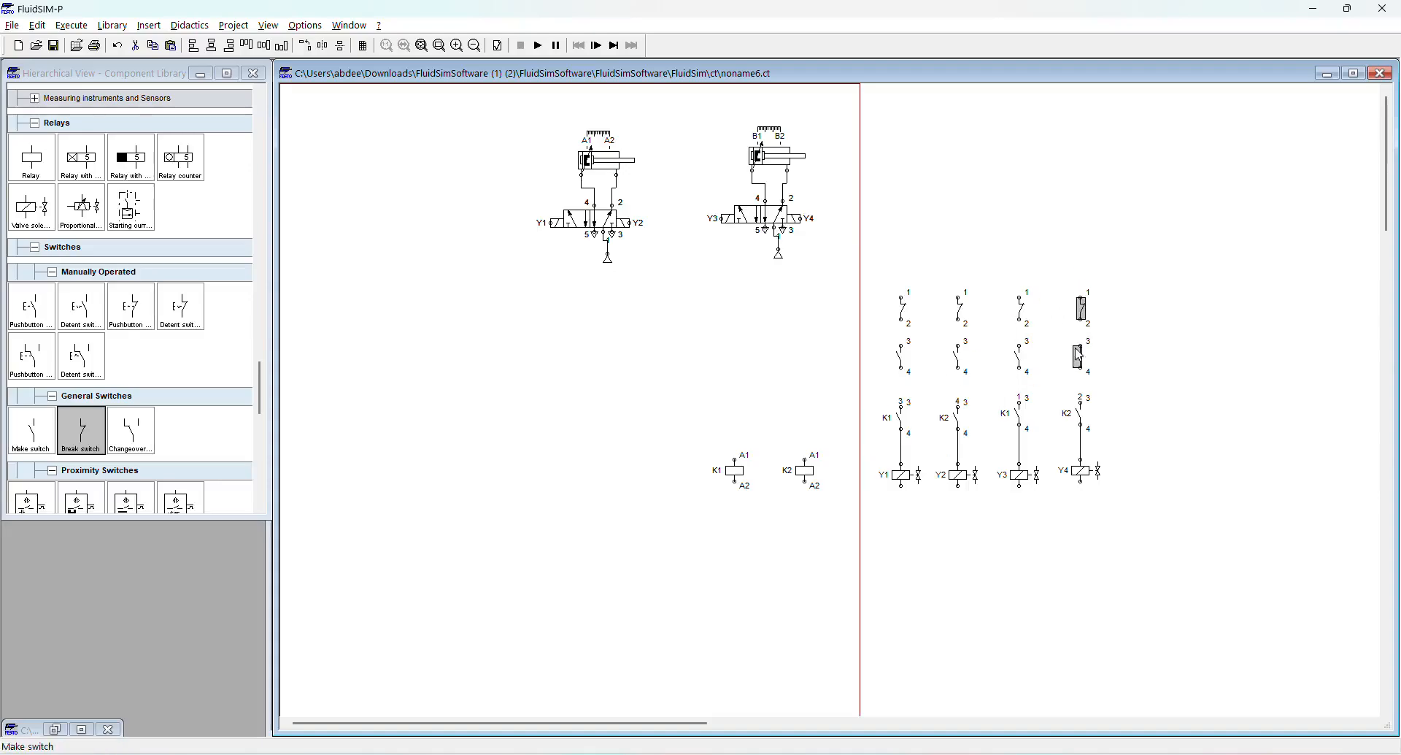
- Wire the break switch, make switch and relay contact in series in each of the four solenoid branches
{"action": "left_click_drag", "start_coordinate": [901, 368], "coordinate": [903, 403]}
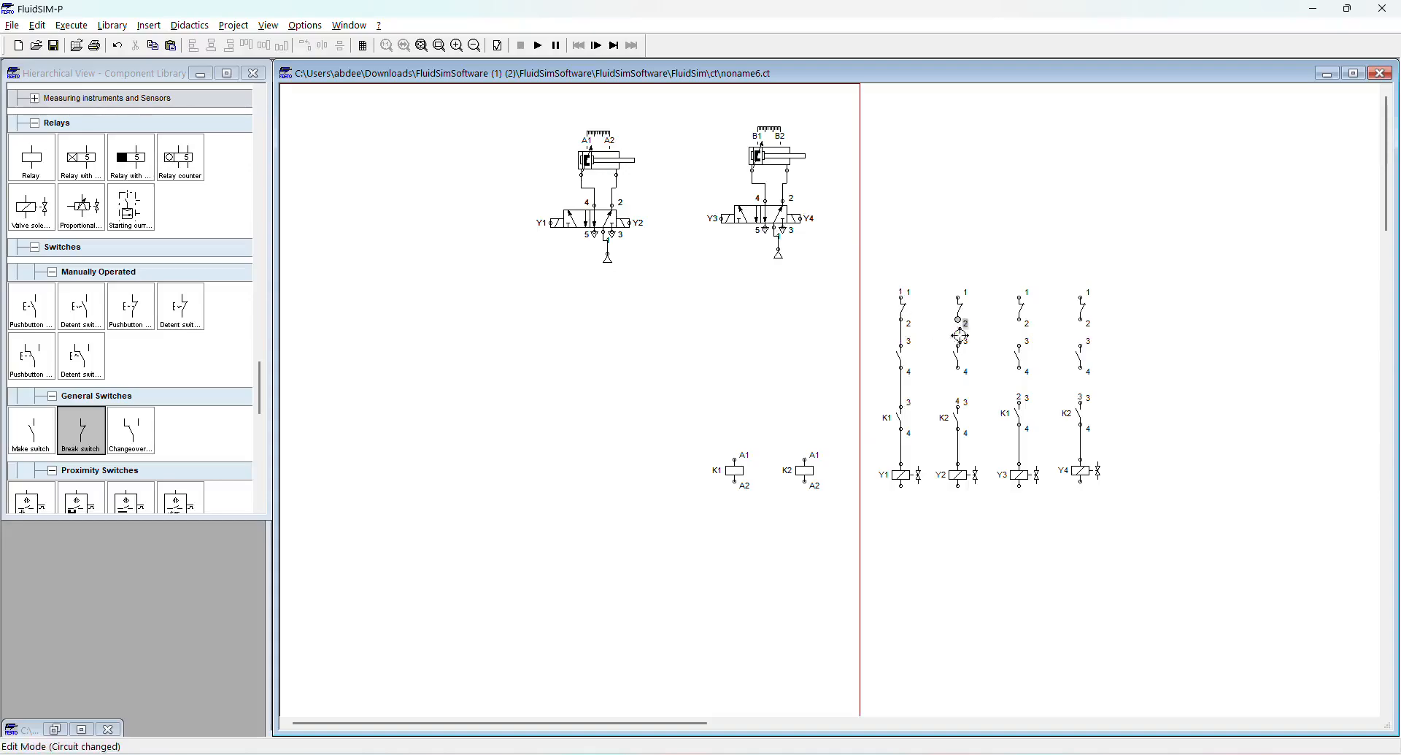
{"action": "left_click_drag", "start_coordinate": [964, 371], "coordinate": [958, 406]}
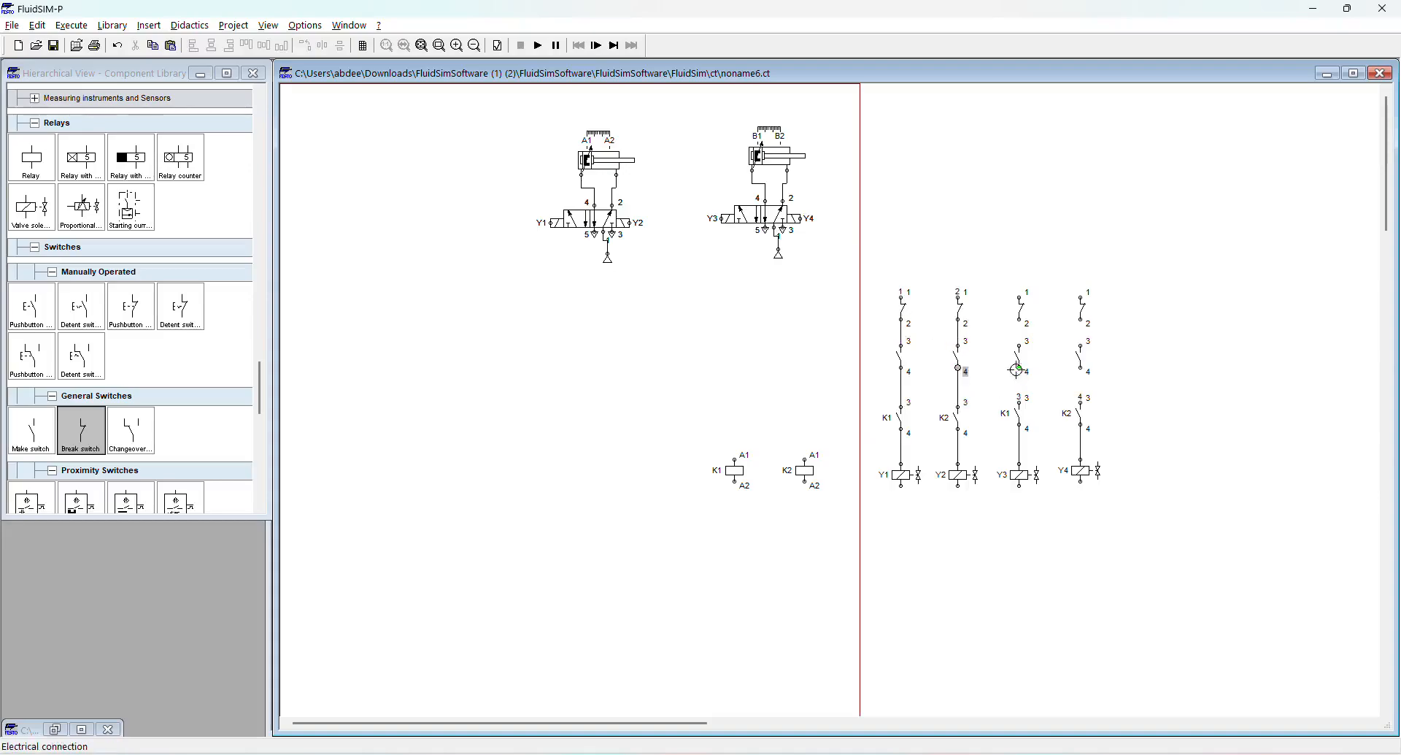
{"action": "left_click_drag", "start_coordinate": [1019, 369], "coordinate": [1019, 402]}
{"action": "mouse_move", "coordinate": [1021, 346]}
{"action": "left_mouse_down"}
{"action": "mouse_move", "coordinate": [1020, 319]}
{"action": "mouse_move", "coordinate": [1083, 346]}
{"action": "mouse_move", "coordinate": [1081, 401]}
{"action": "left_mouse_up"}
{"action": "left_click", "coordinate": [1123, 378]}
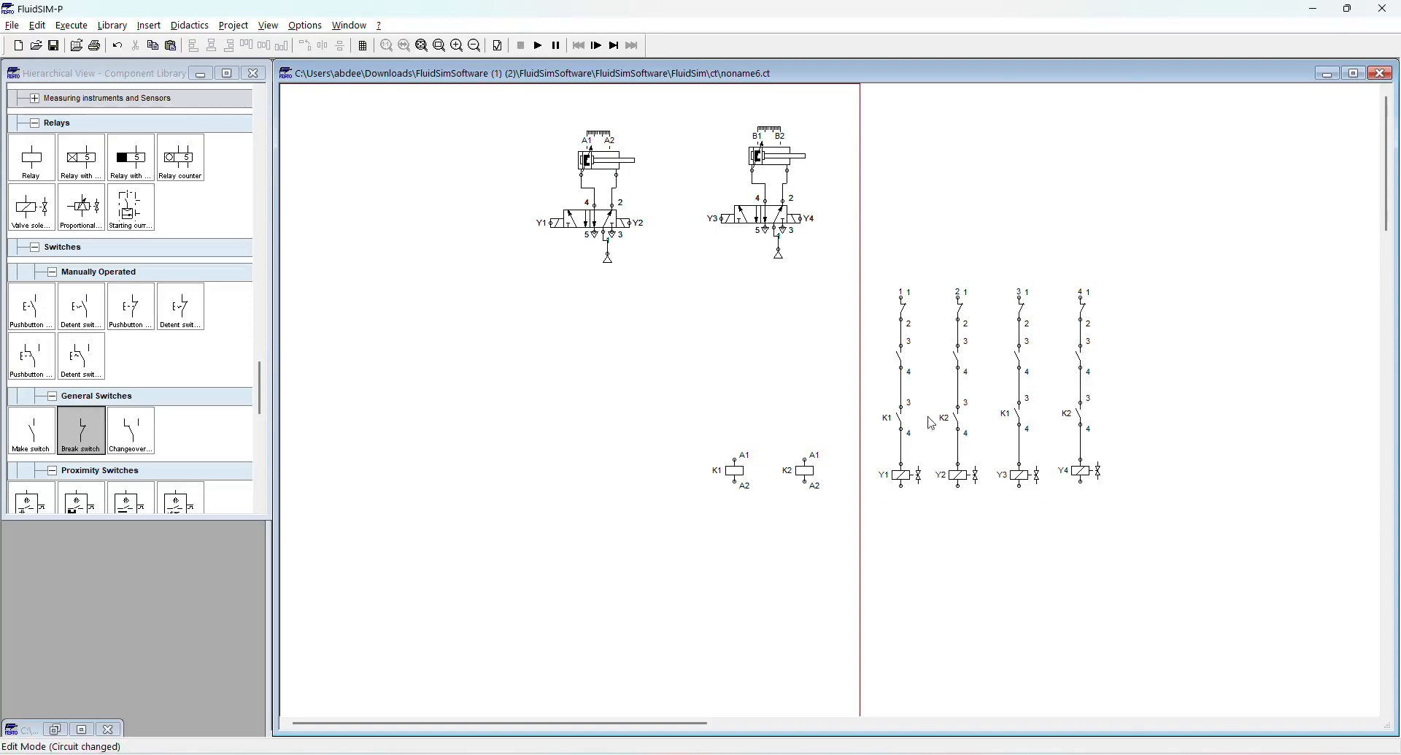
- Compare the A+ B+ B- A- sequence on the PowerPoint slide with the solenoid Y1 branch in FluidSIM
{"action": "key", "text": "alt+Tab"}
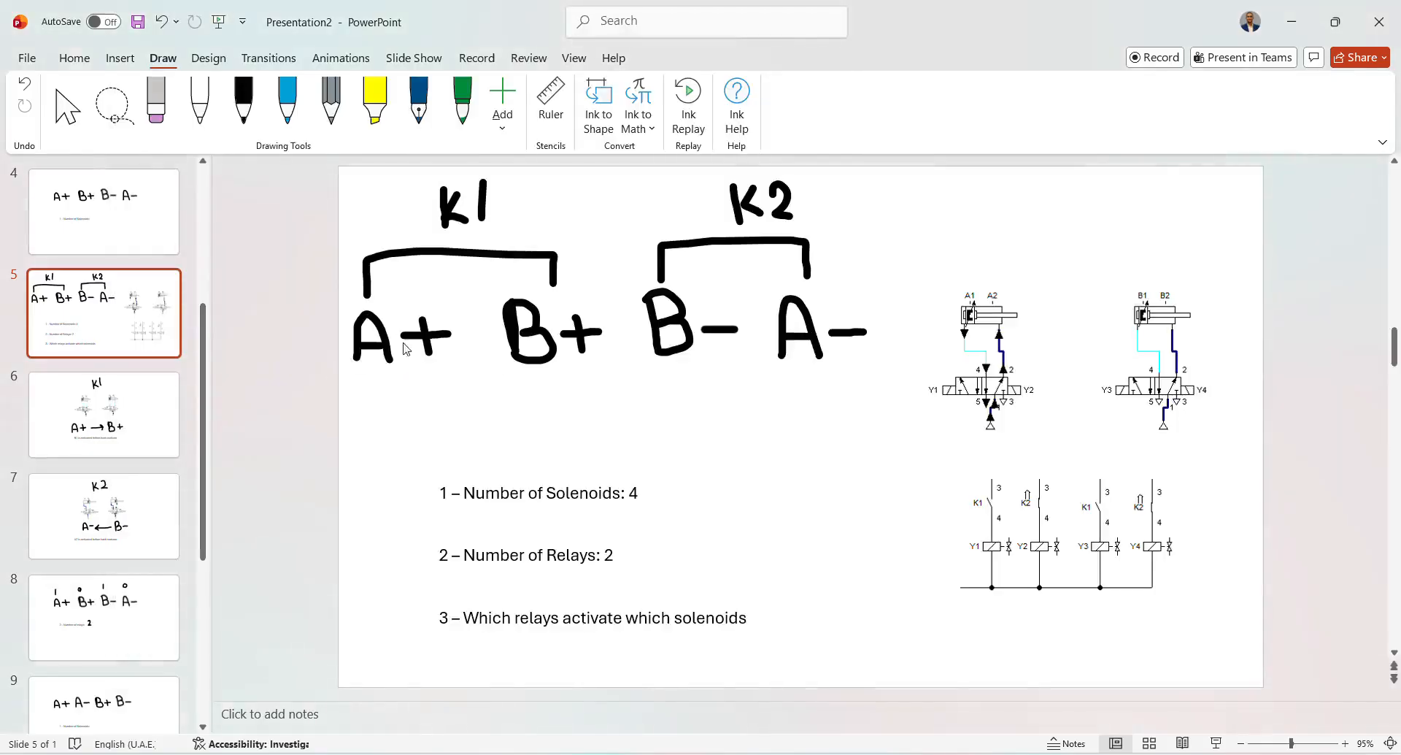
{"action": "key", "text": "alt+Tab"}
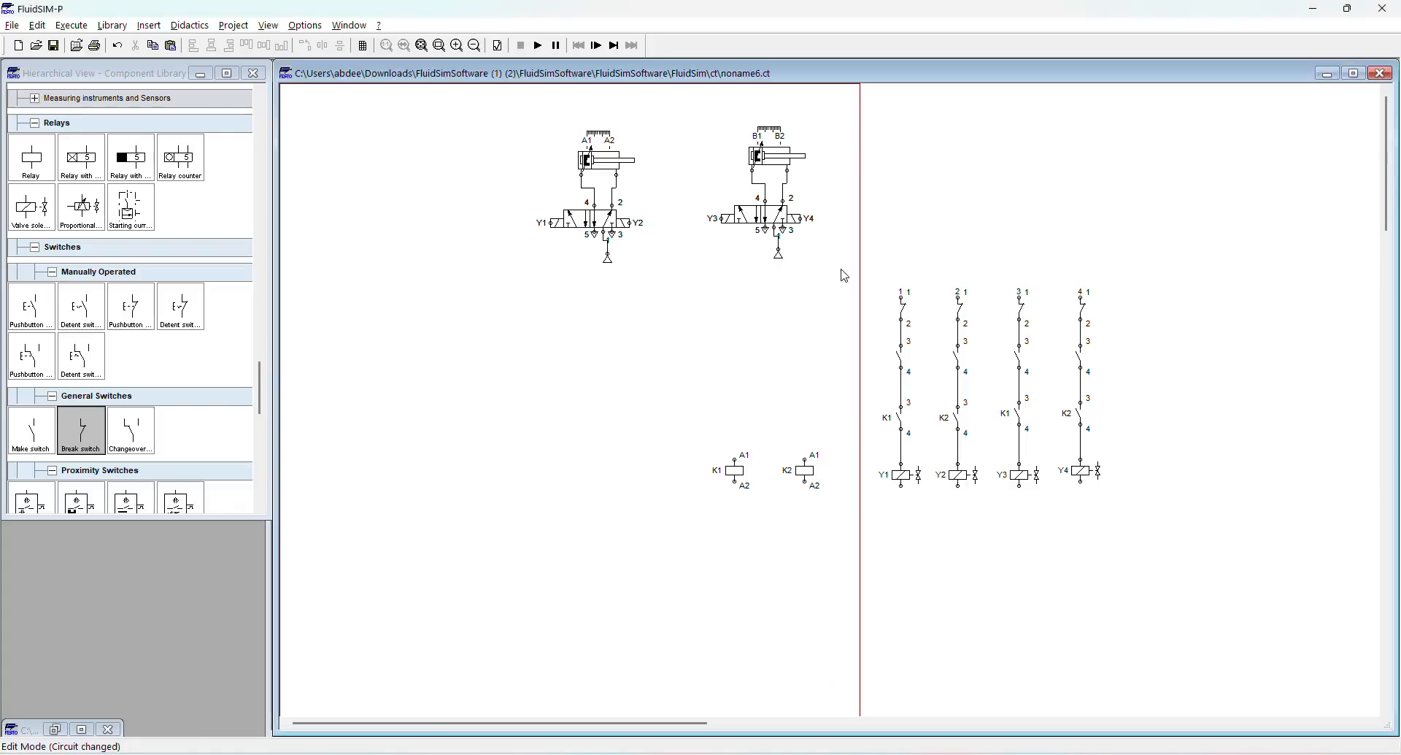
{"action": "key", "text": "alt+Tab"}
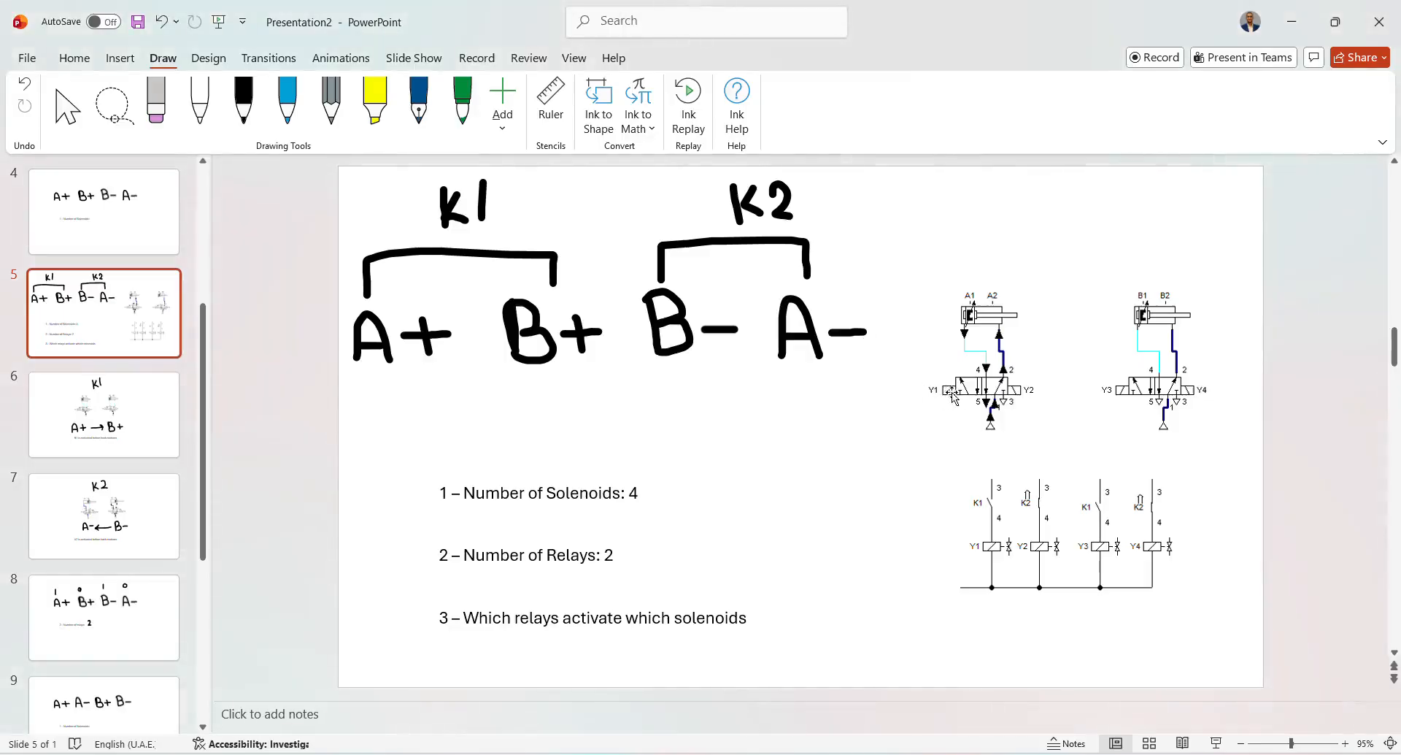
{"action": "key", "text": "alt+Tab"}
{"action": "left_click_drag", "start_coordinate": [862, 278], "coordinate": [933, 518]}
{"action": "left_click", "coordinate": [934, 515]}
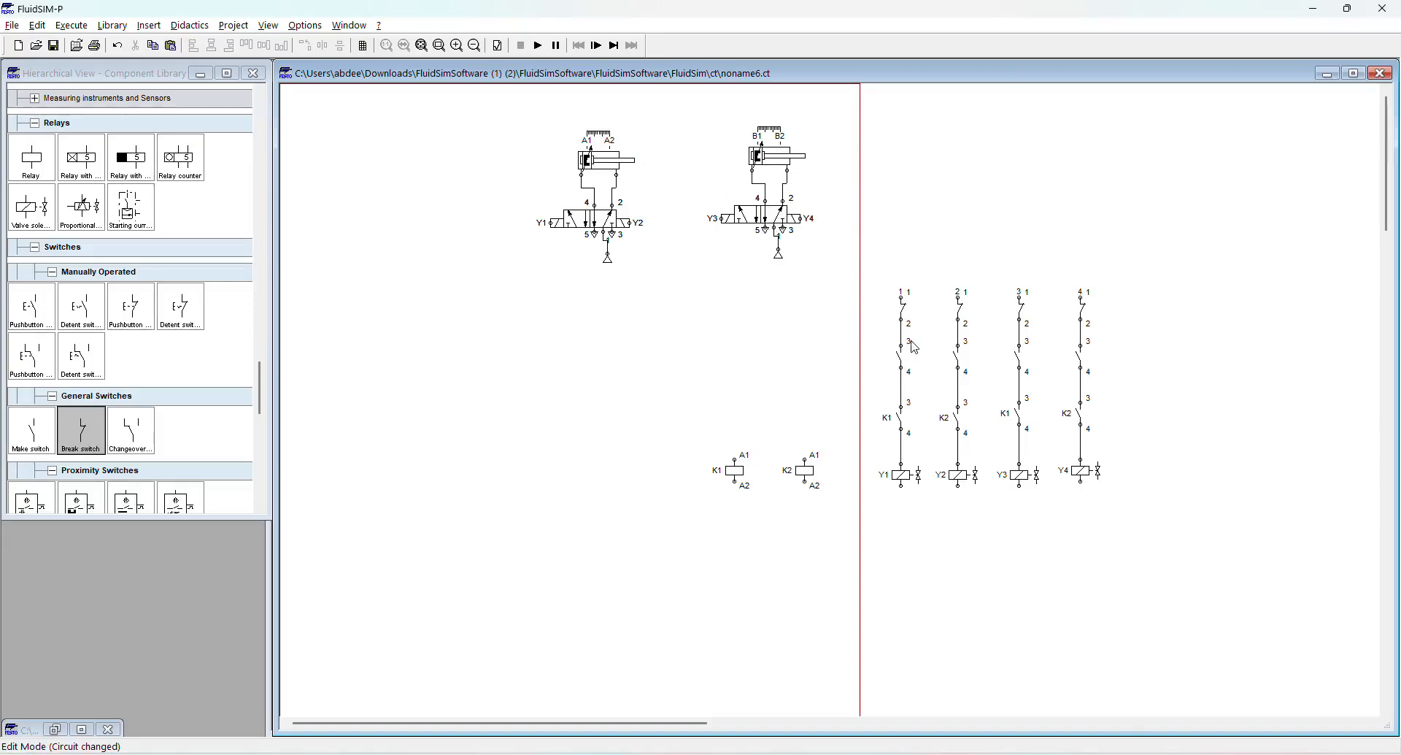
- Switch to PowerPoint and draw a black ink arrow from A- back to A+ below the sequence on slide 5
{"action": "key", "text": "alt+Tab"}
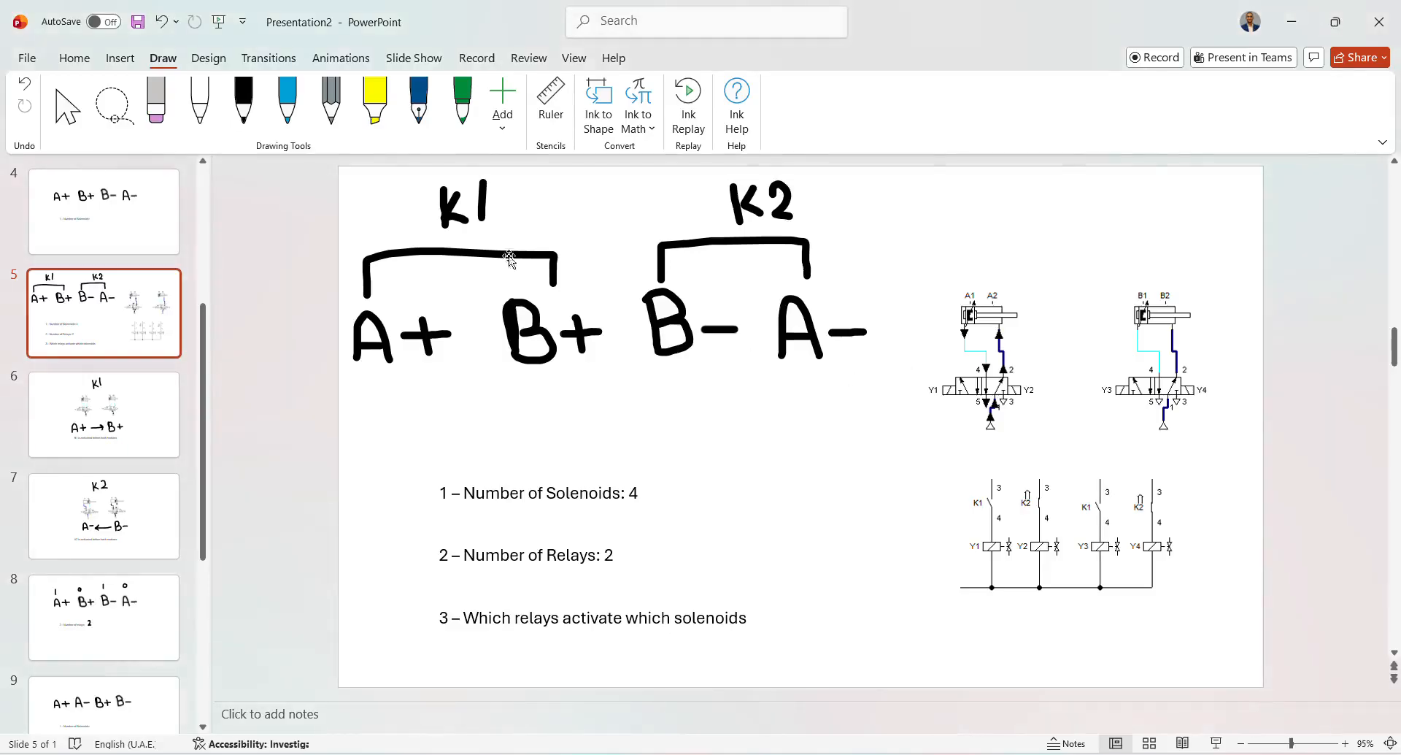
{"action": "left_click", "coordinate": [241, 112]}
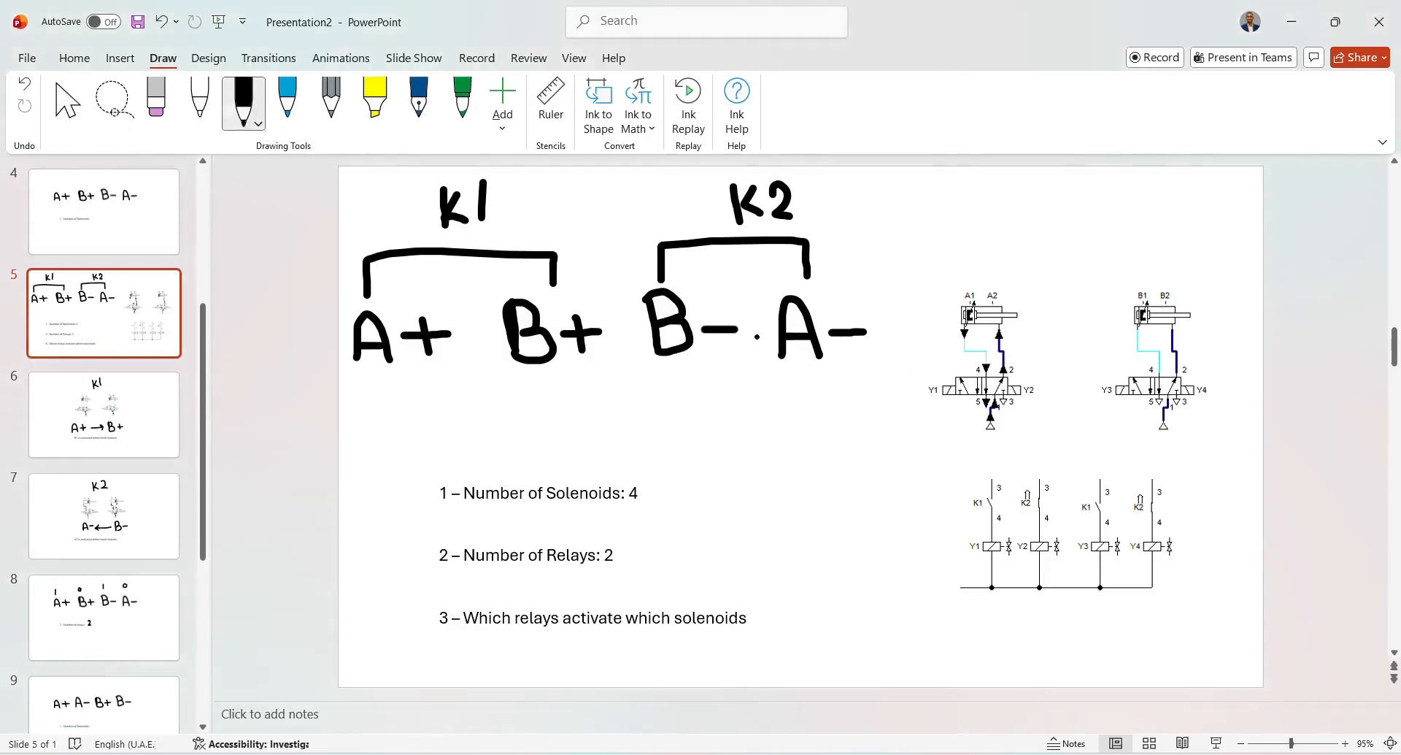
{"action": "mouse_move", "coordinate": [792, 374]}
{"action": "left_mouse_down"}
{"action": "mouse_move", "coordinate": [763, 408]}
{"action": "mouse_move", "coordinate": [534, 419]}
{"action": "mouse_move", "coordinate": [403, 400]}
{"action": "mouse_move", "coordinate": [424, 387]}
{"action": "left_mouse_up"}
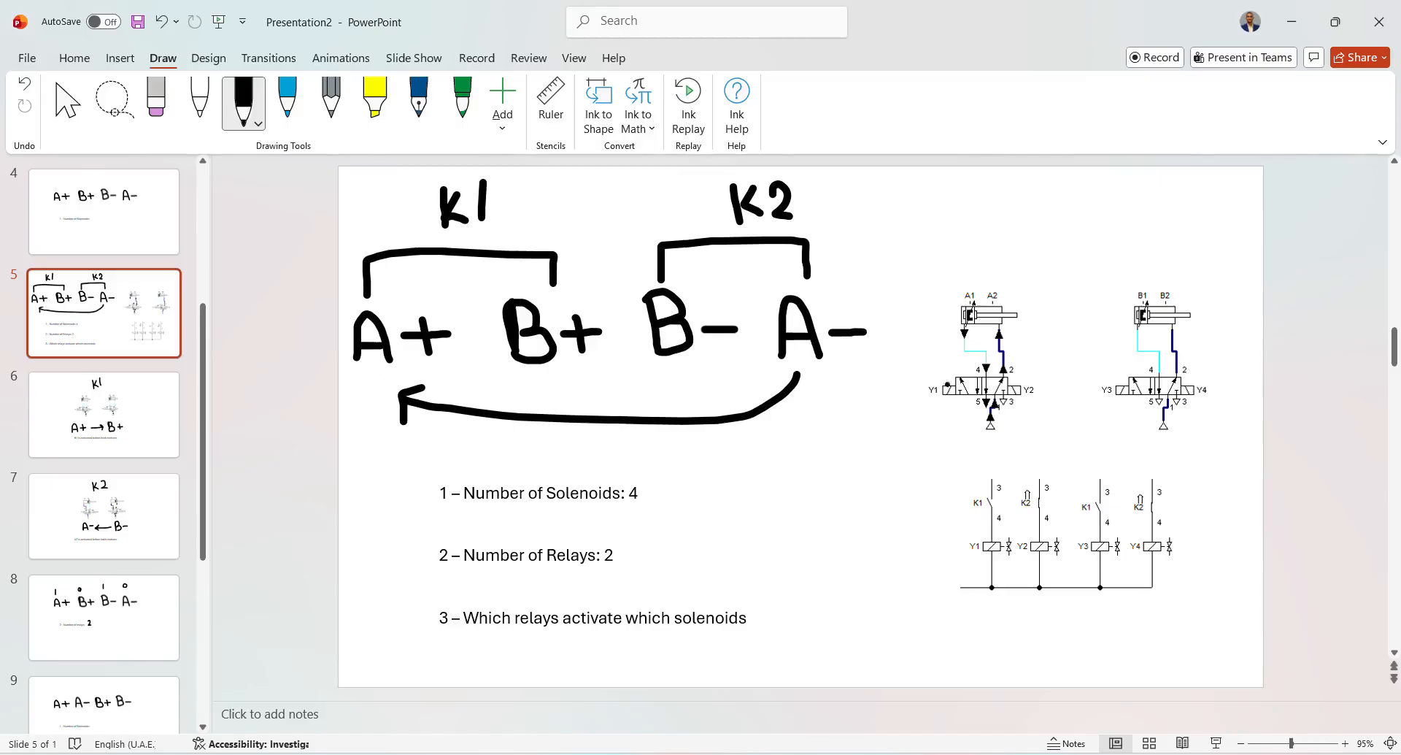
- Return to FluidSIM and label the unlabelled make switch in the Y1 branch as A1
{"action": "key", "text": "alt+Tab"}
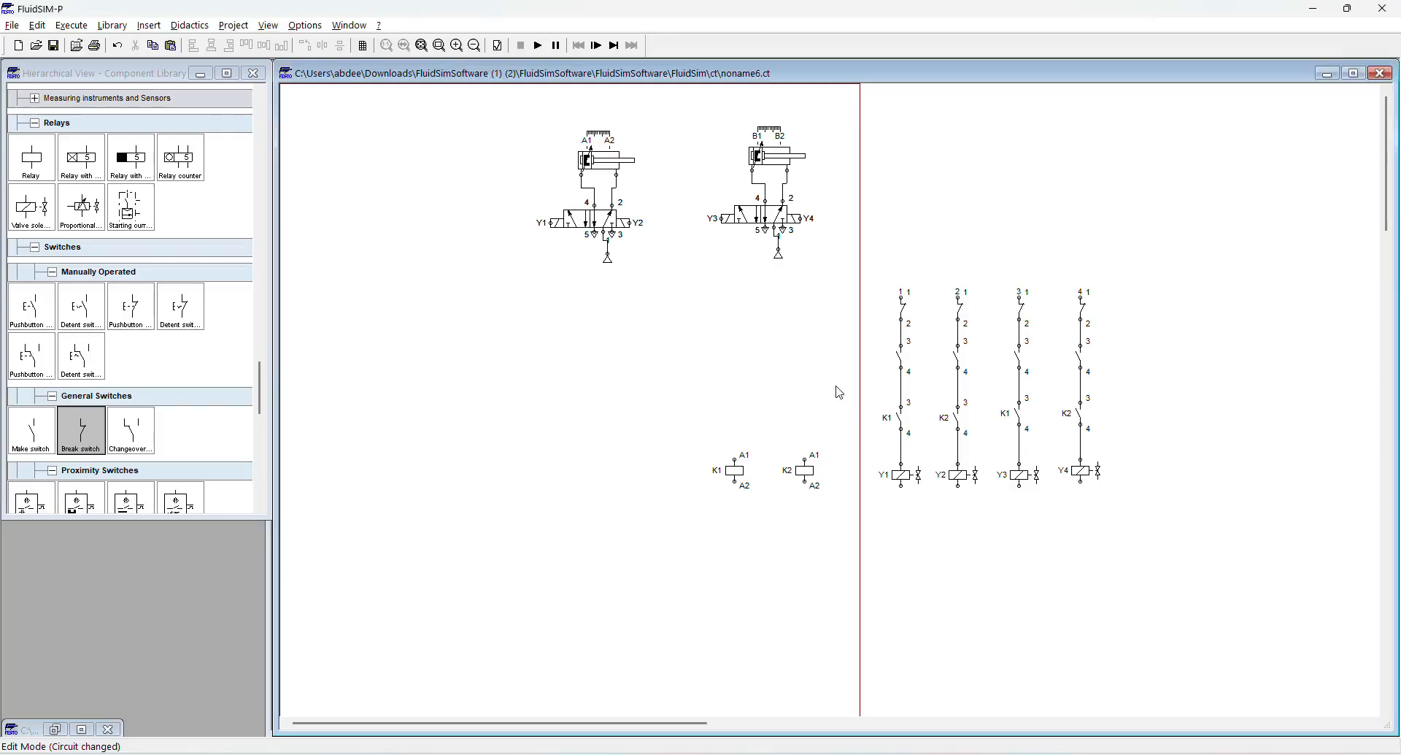
{"action": "double_click", "coordinate": [902, 356]}
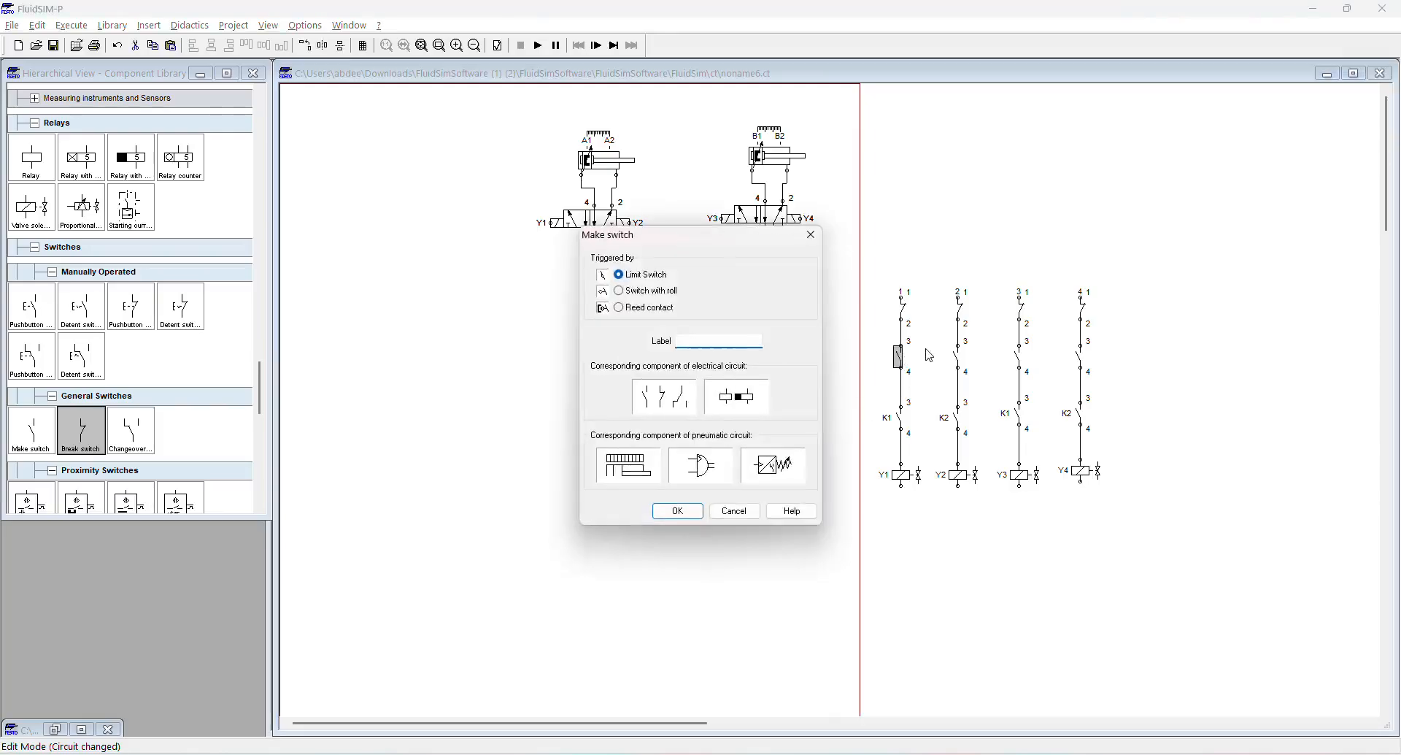
{"action": "key", "text": "Return"}
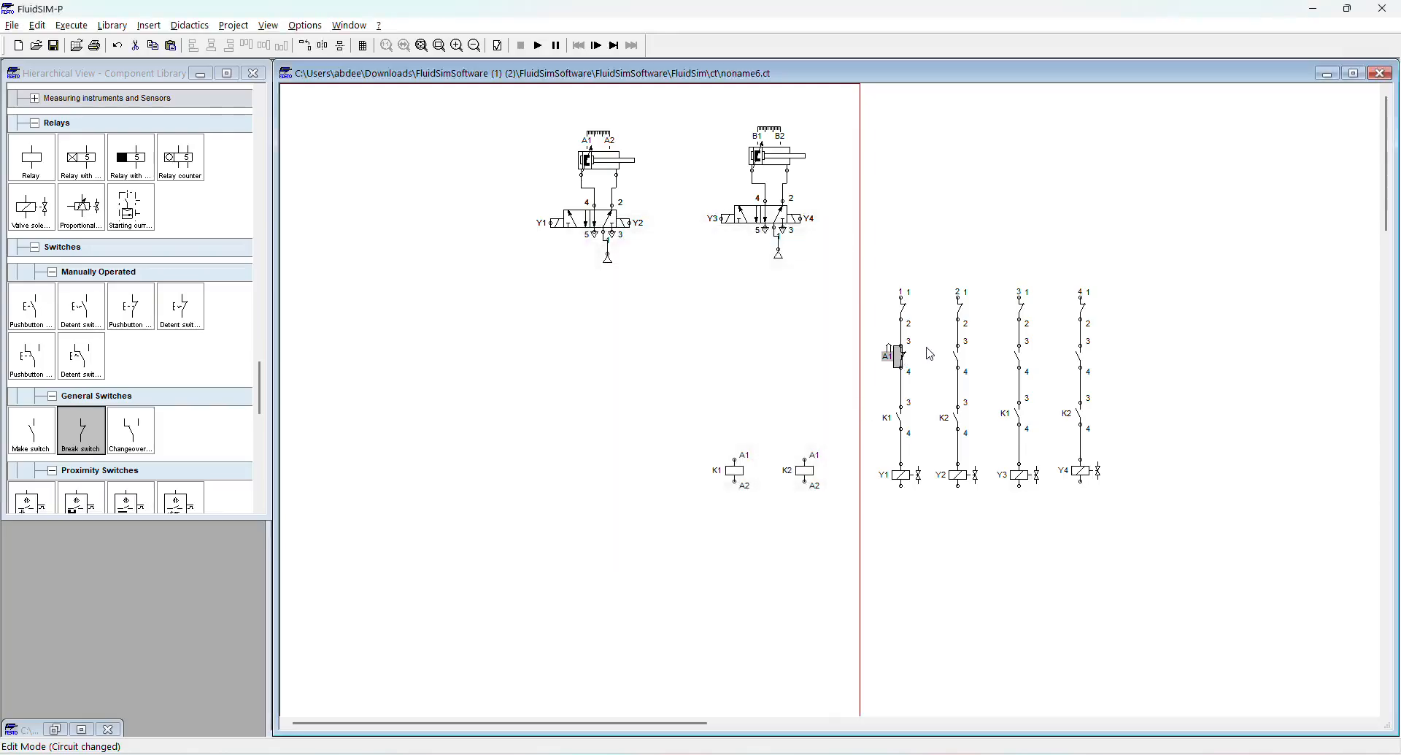
- Switch to PowerPoint, open slide 3 and delete the ink line below the A+ B+ A- B- sequence
{"action": "key", "text": "alt+Tab"}
{"action": "key", "text": "alt+Tab"}
{"action": "mouse_move", "coordinate": [605, 166]}
{"action": "key", "text": "alt+Tab"}
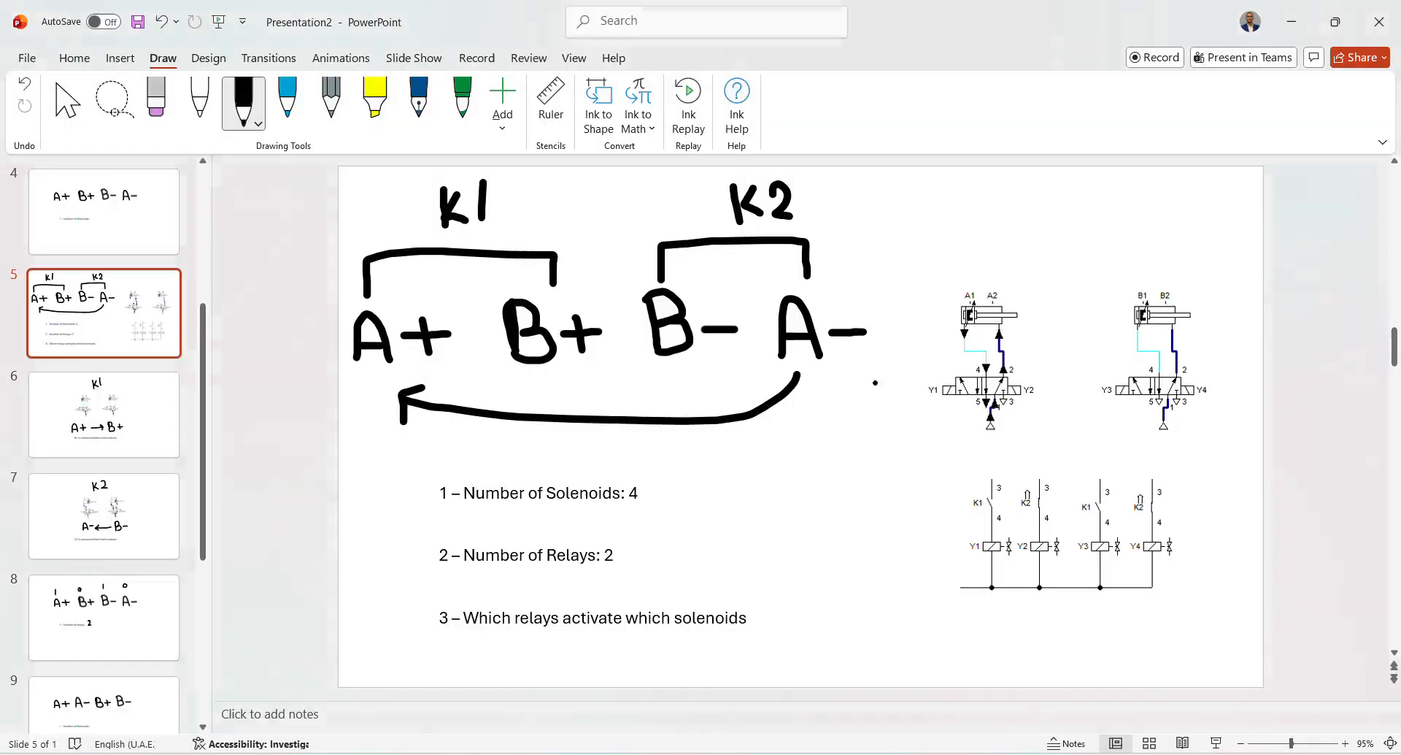
{"action": "scroll", "coordinate": [301, 491], "scroll_direction": "down", "scroll_amount": 1}
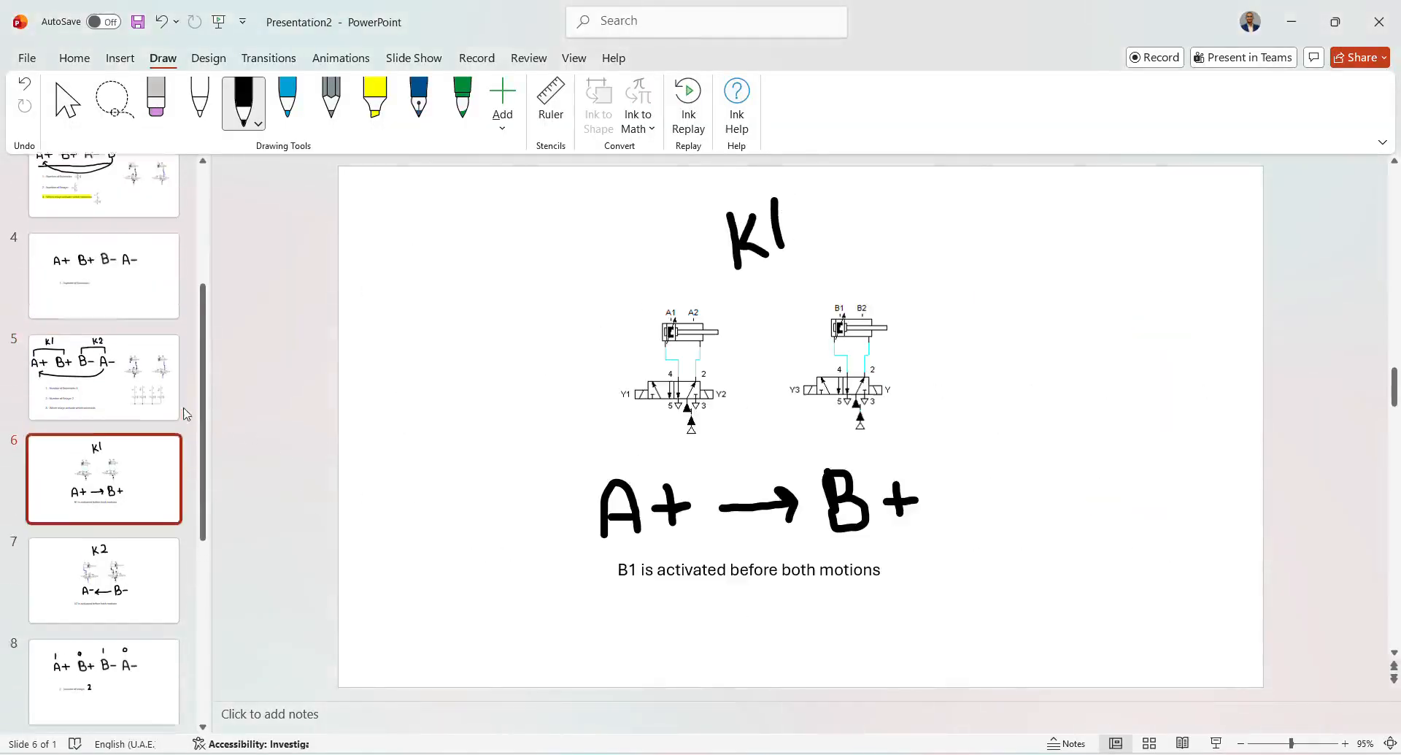
{"action": "scroll", "coordinate": [147, 353], "scroll_direction": "up", "scroll_amount": 2}
{"action": "scroll", "coordinate": [142, 319], "scroll_direction": "up", "scroll_amount": 1}
{"action": "left_click", "coordinate": [142, 320]}
{"action": "left_click", "coordinate": [549, 419]}
{"action": "key", "text": "Delete"}
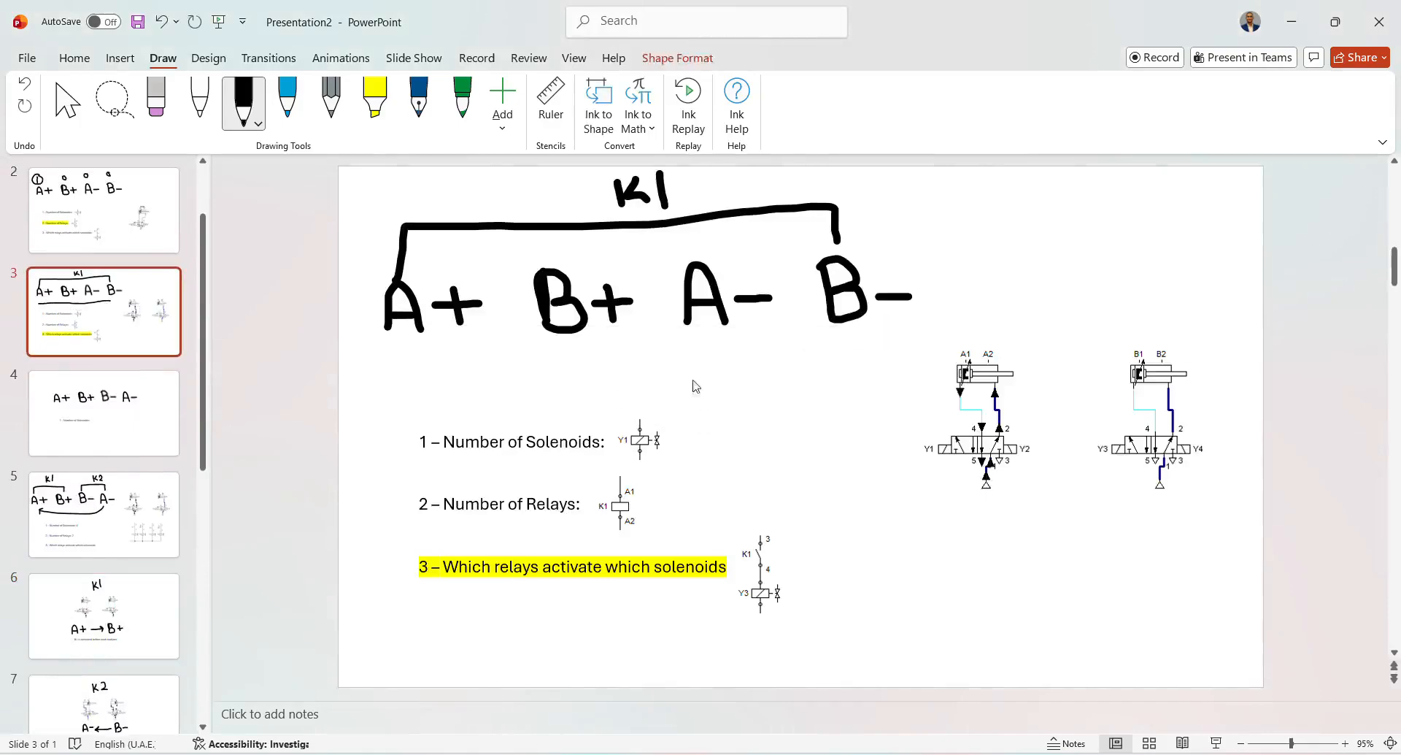
- Draw a thick black ink arrow from B- back to A+ below the sequence on slide 3
{"action": "left_click", "coordinate": [259, 121]}
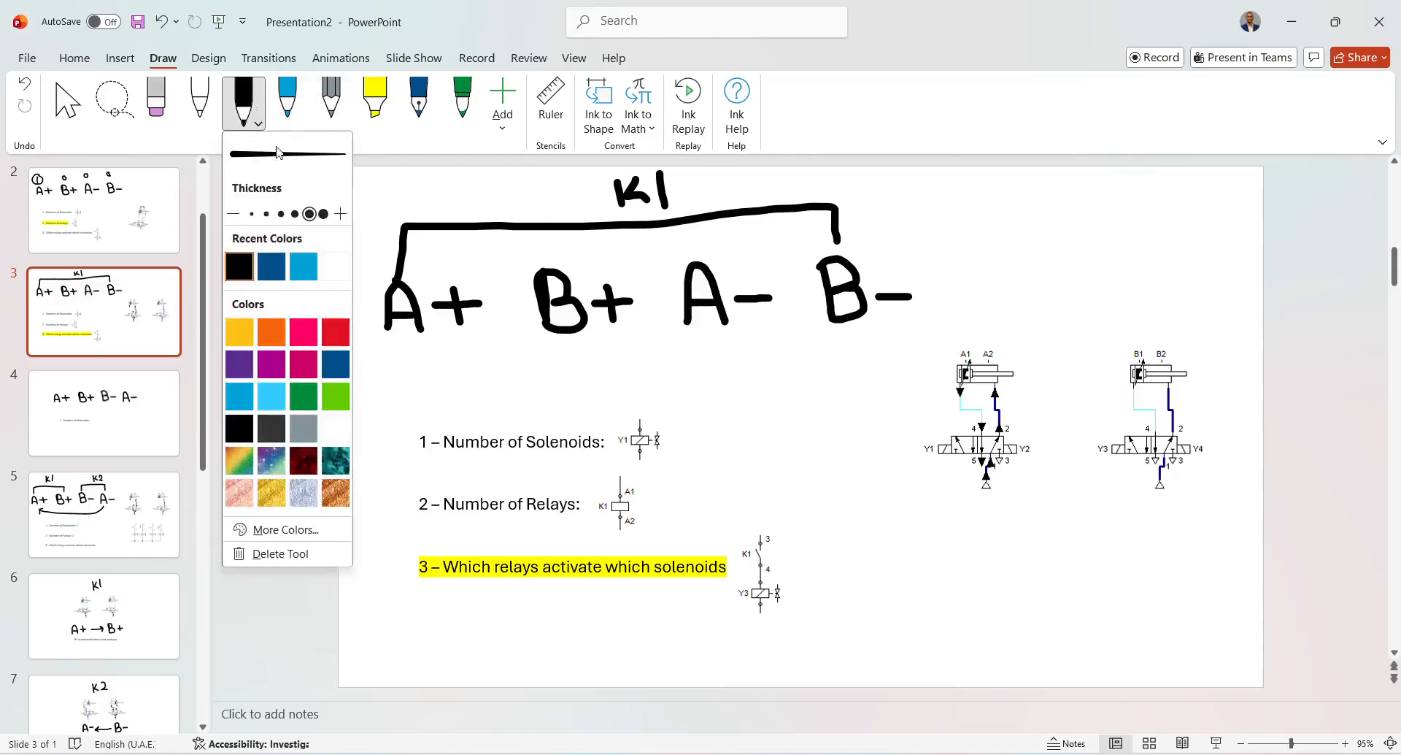
{"action": "left_click", "coordinate": [490, 289]}
{"action": "left_click", "coordinate": [473, 227]}
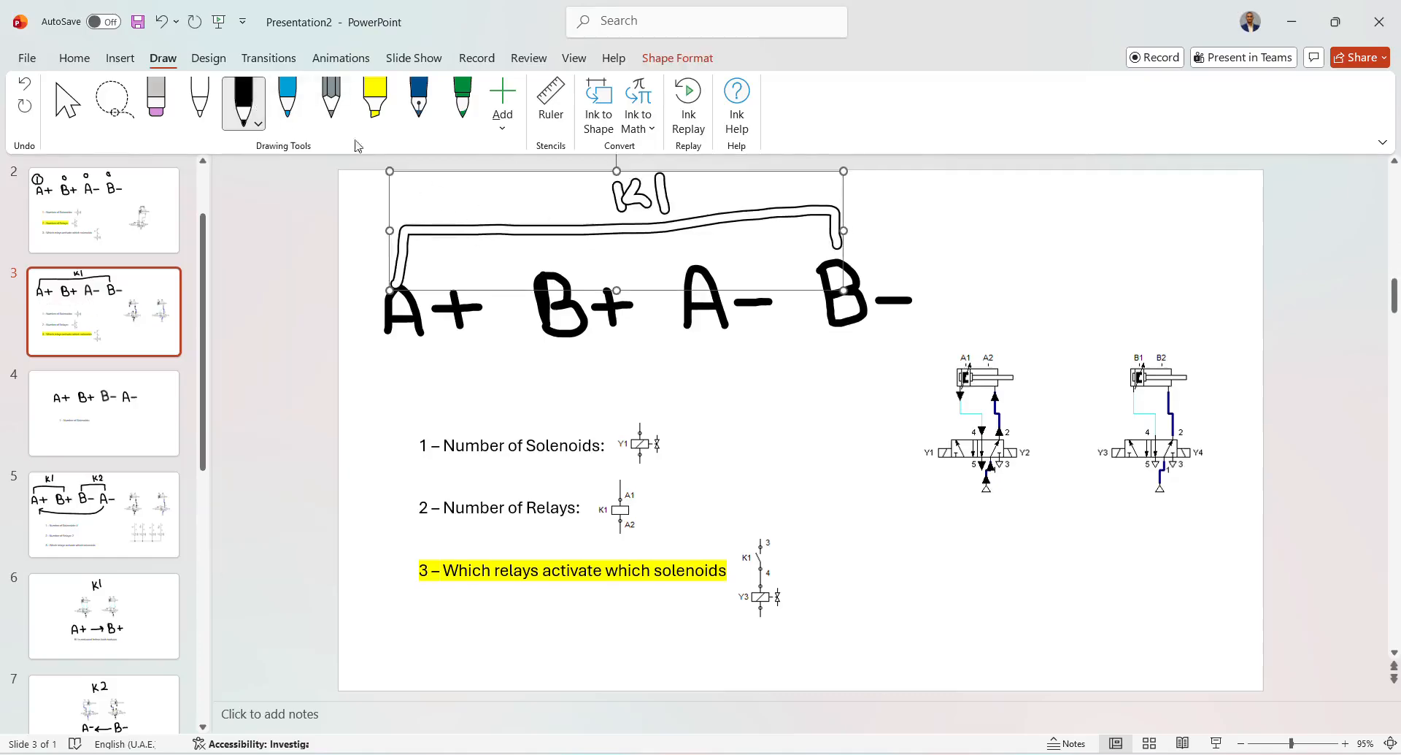
{"action": "left_click", "coordinate": [259, 123]}
{"action": "mouse_move", "coordinate": [855, 344]}
{"action": "left_mouse_down"}
{"action": "mouse_move", "coordinate": [848, 369]}
{"action": "mouse_move", "coordinate": [635, 400]}
{"action": "mouse_move", "coordinate": [483, 387]}
{"action": "mouse_move", "coordinate": [447, 359]}
{"action": "mouse_move", "coordinate": [438, 374]}
{"action": "mouse_move", "coordinate": [465, 354]}
{"action": "left_mouse_up"}
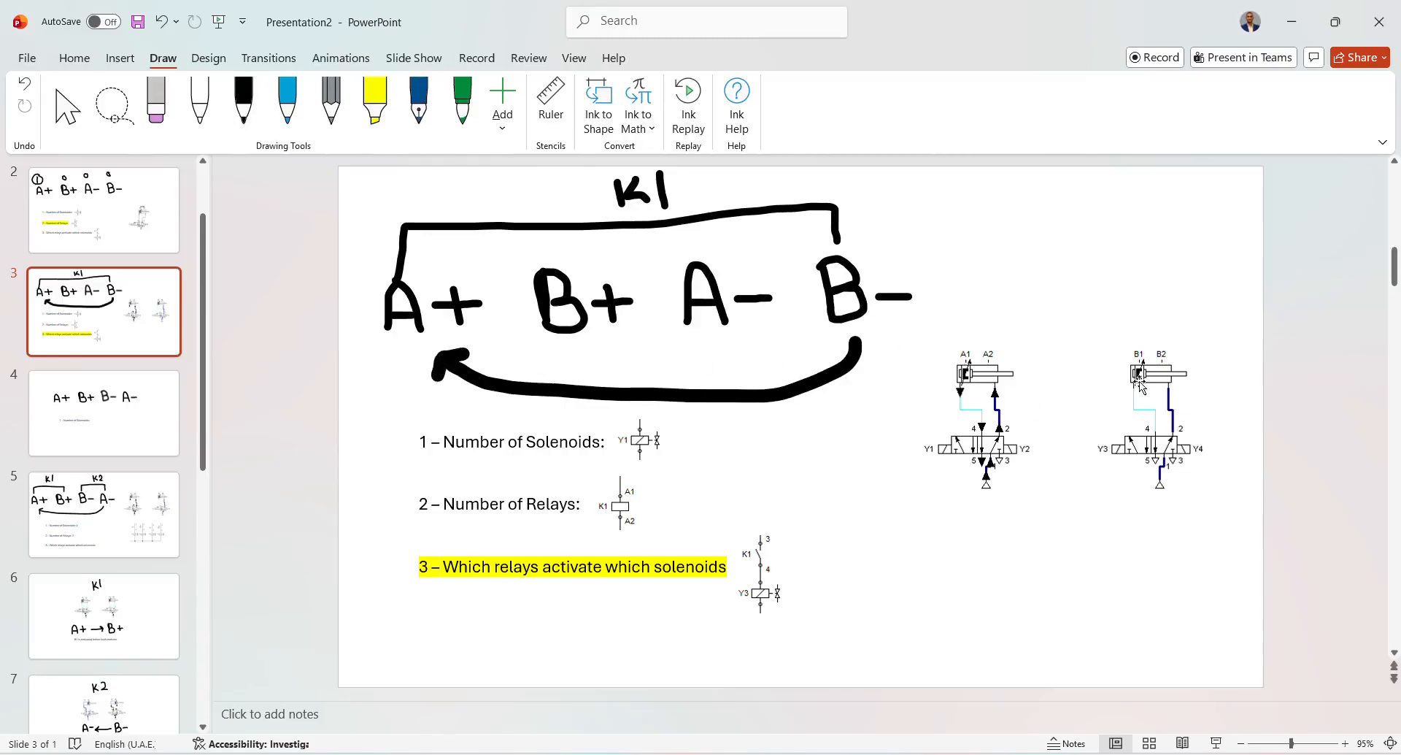
- Recheck the sequence on PowerPoint slide 5, return to FluidSIM and label the break switch in the Y1 branch as A2
{"action": "key", "text": "alt+Tab"}
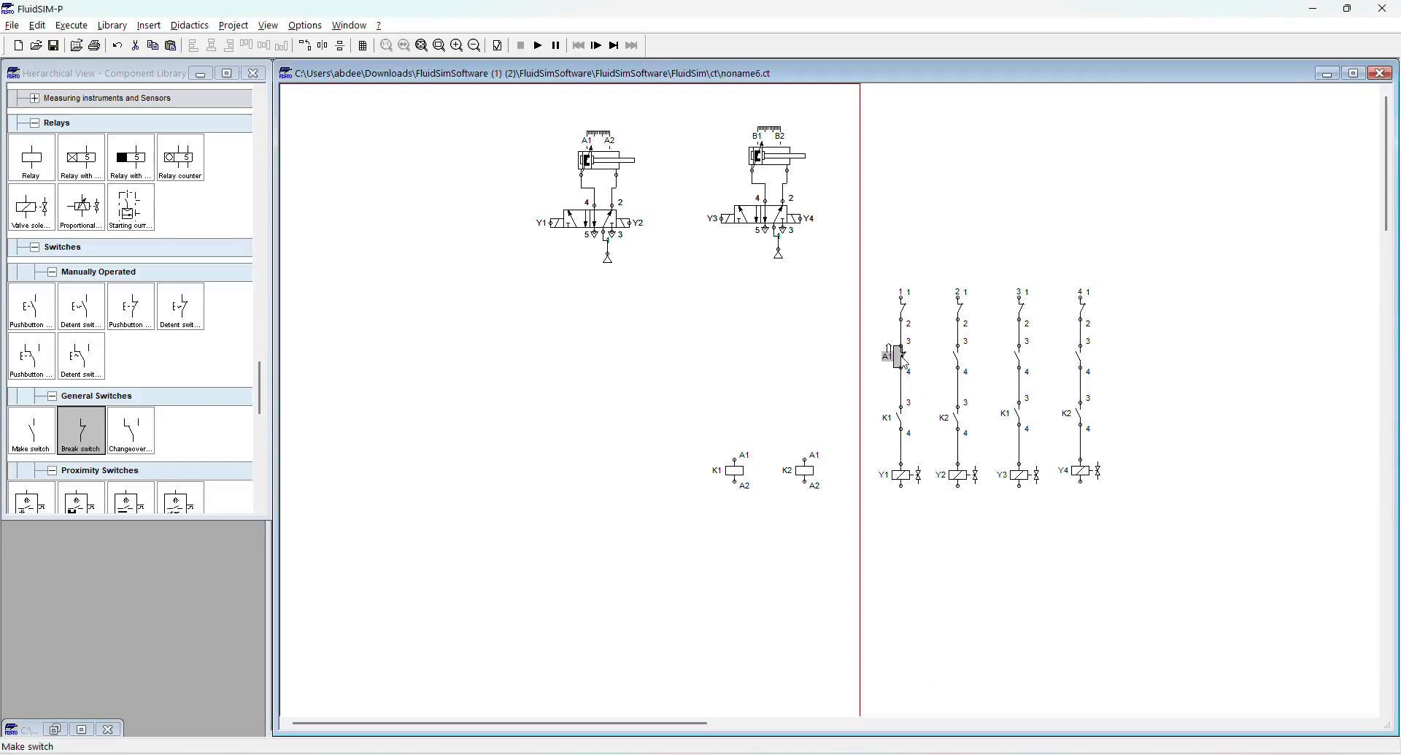
{"action": "key", "text": "alt+Tab"}
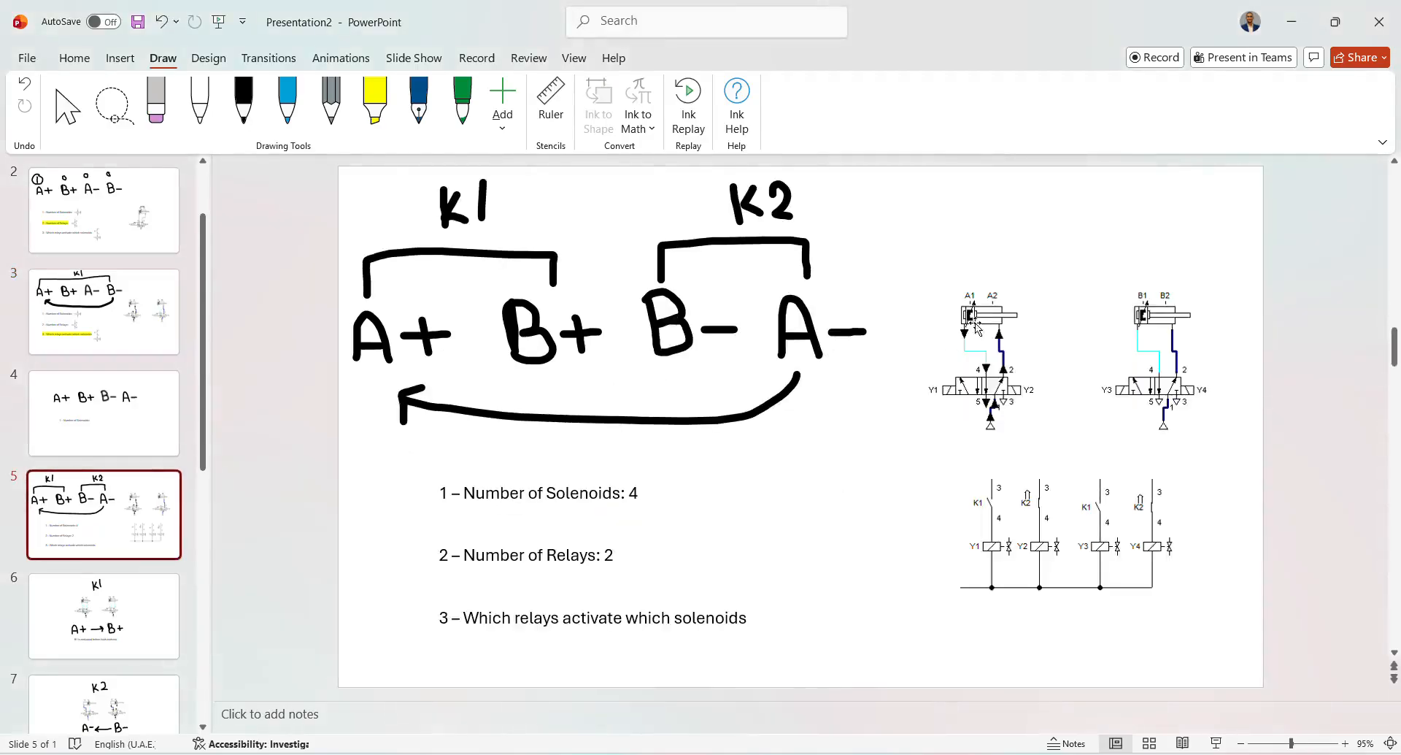
{"action": "key", "text": "alt+Tab"}
{"action": "left_click_drag", "start_coordinate": [897, 359], "coordinate": [905, 314]}
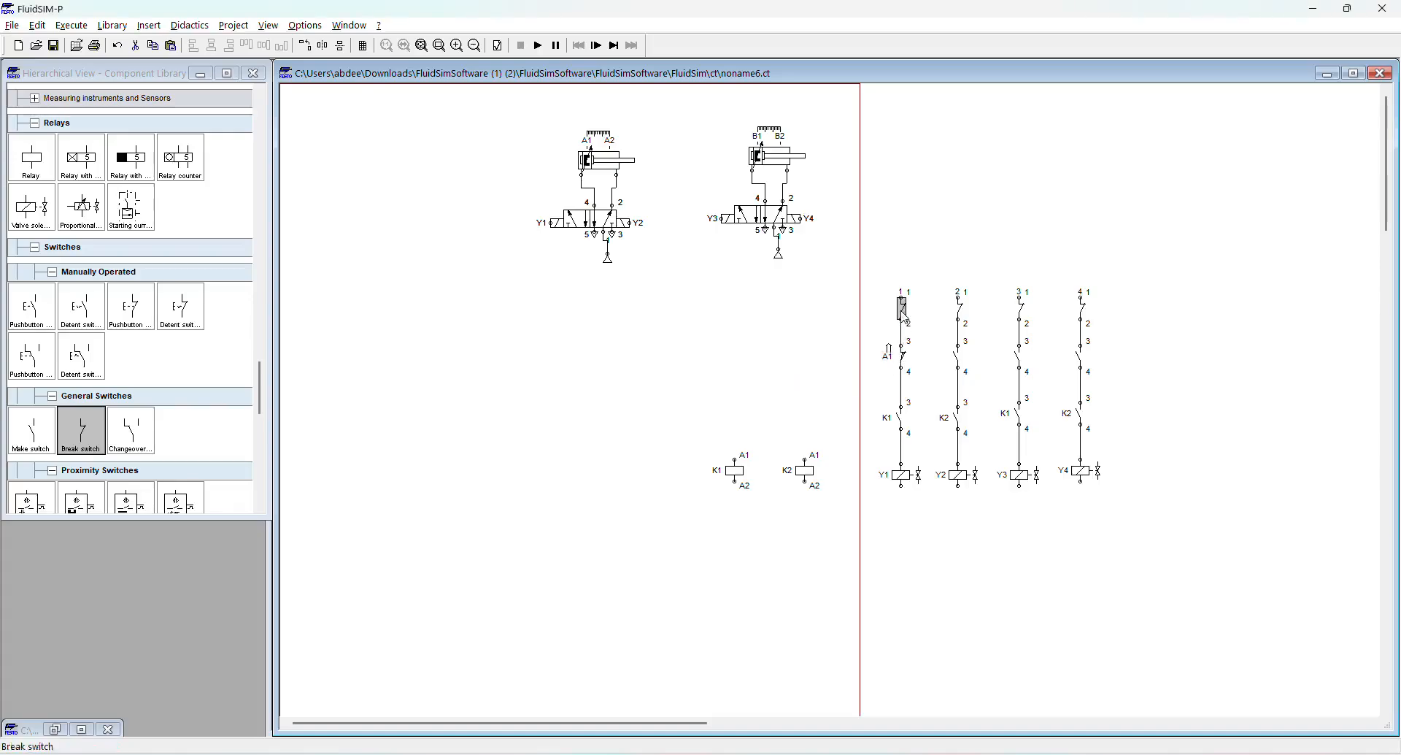
{"action": "double_click", "coordinate": [905, 314]}
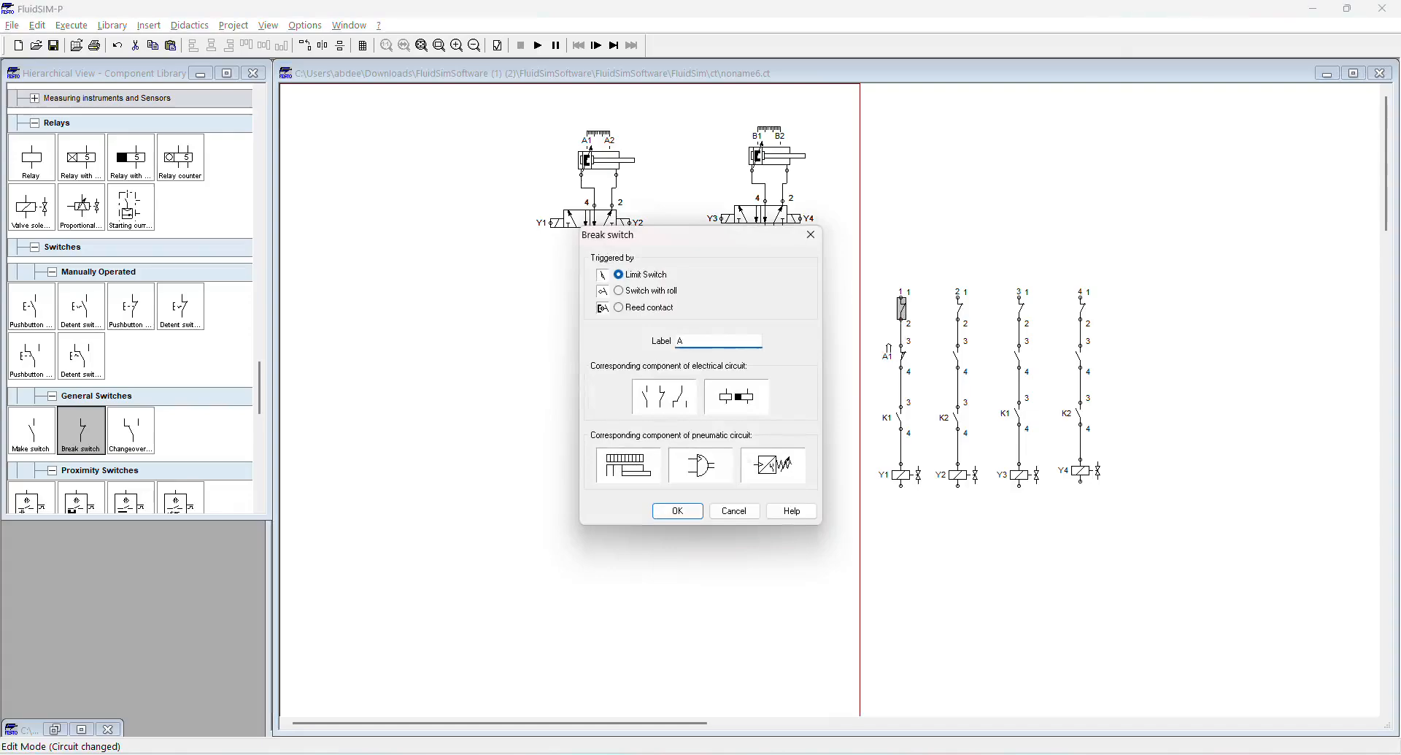
{"action": "type", "text": "A2"}
{"action": "key", "text": "Return"}
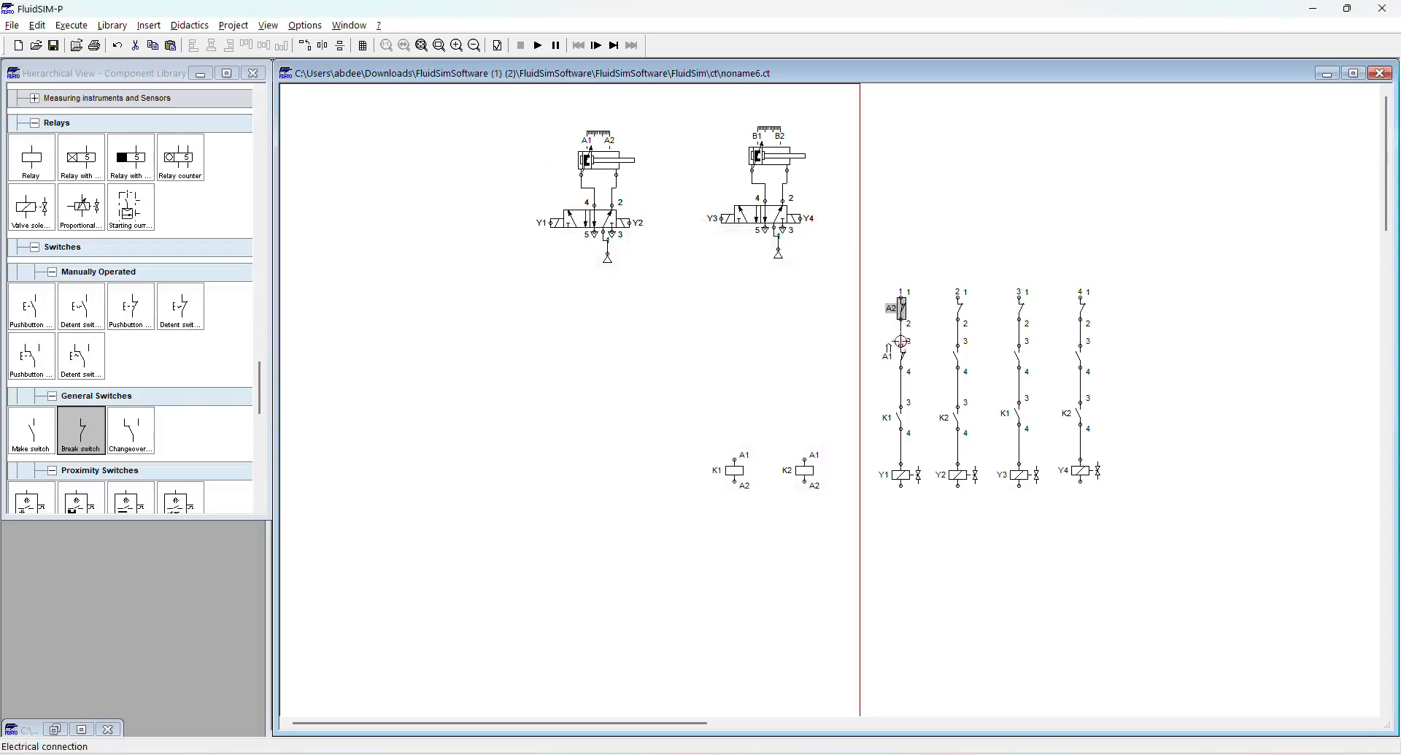
{"action": "left_click", "coordinate": [904, 362]}
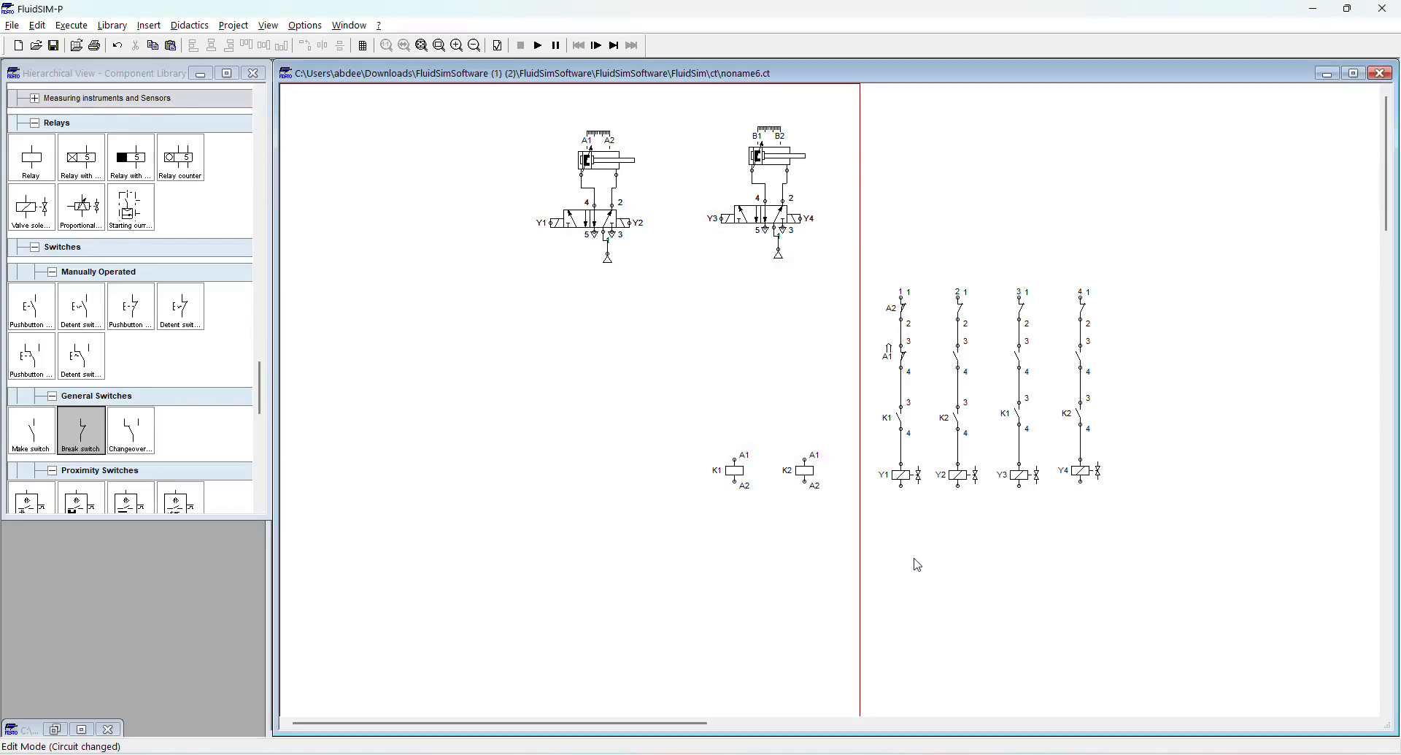
- Check the B+ motion on the PowerPoint slide, return to FluidSIM and label the unlabelled make switch in the Y3 branch as A2
{"action": "key", "text": "alt+Tab"}
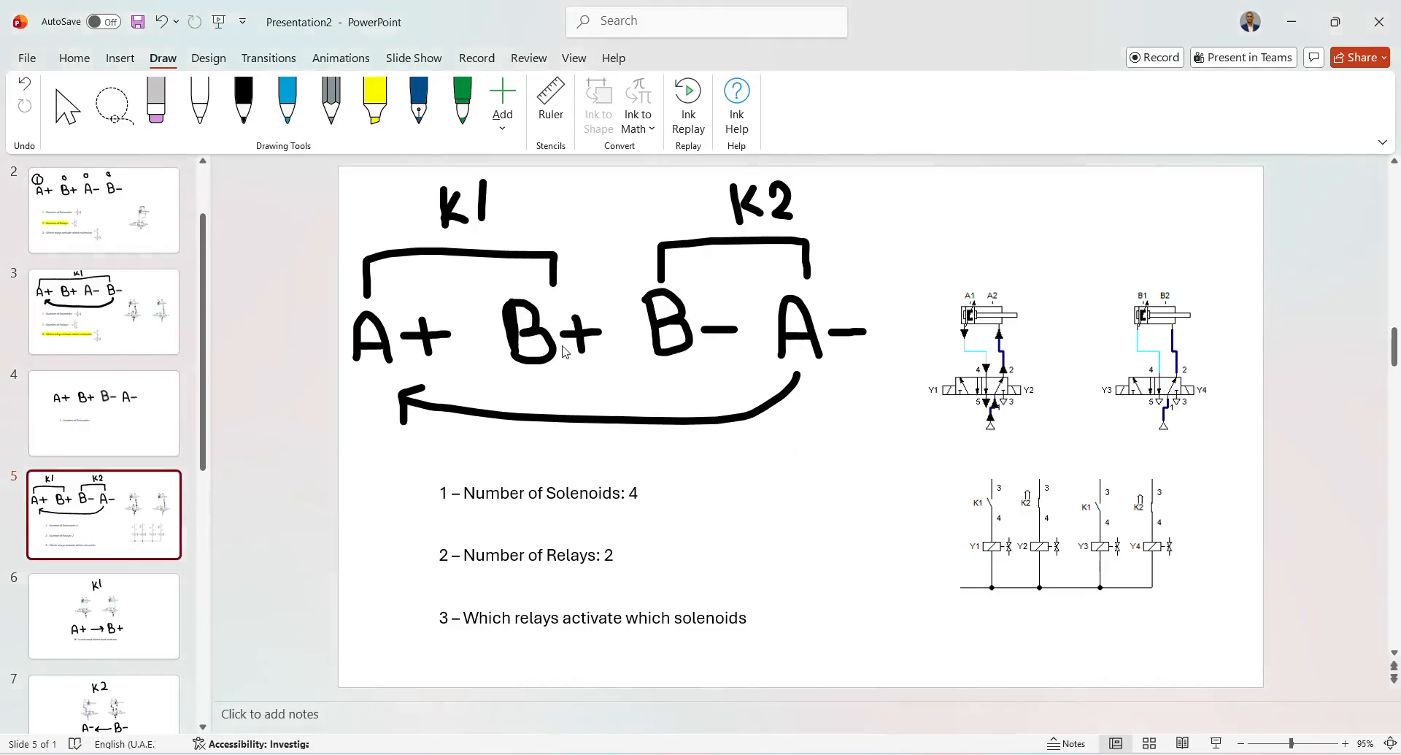
{"action": "key", "text": "alt+Tab"}
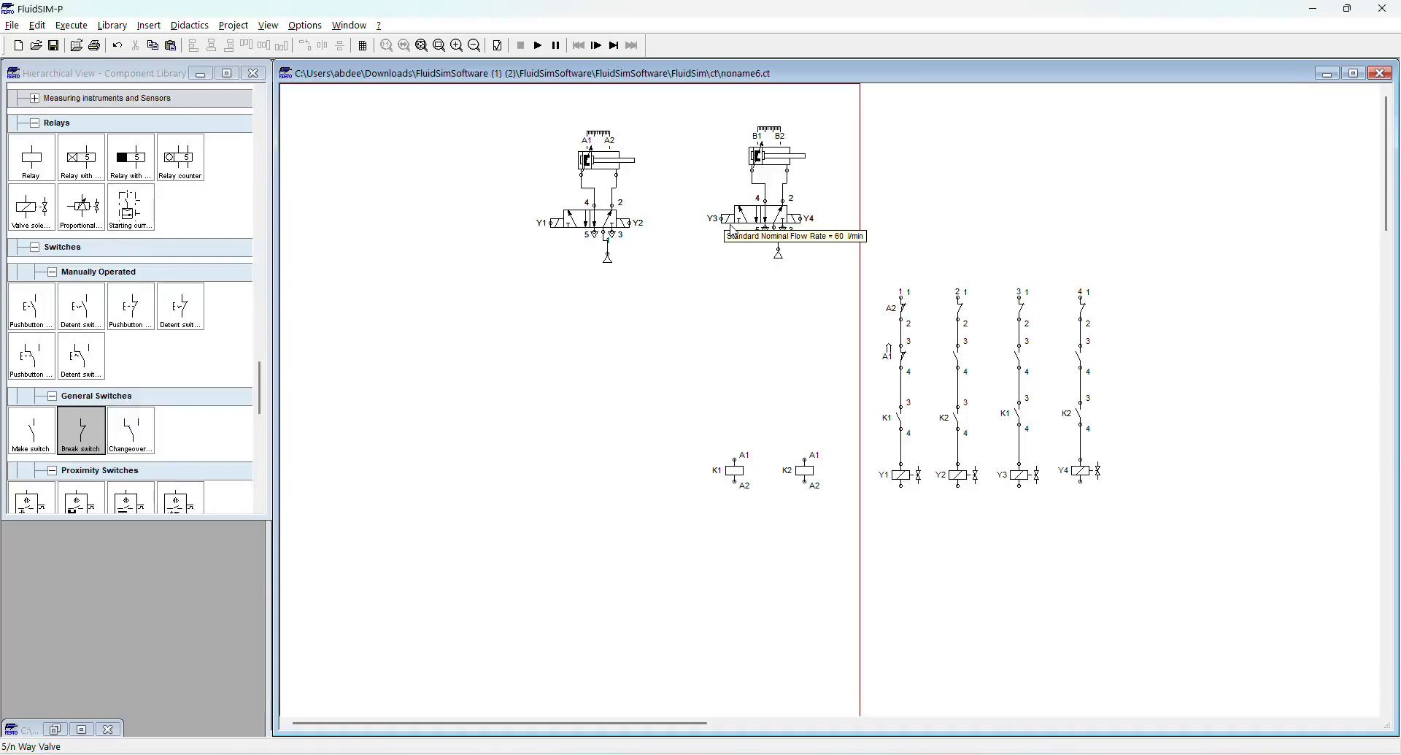
{"action": "left_click_drag", "start_coordinate": [997, 261], "coordinate": [1044, 516]}
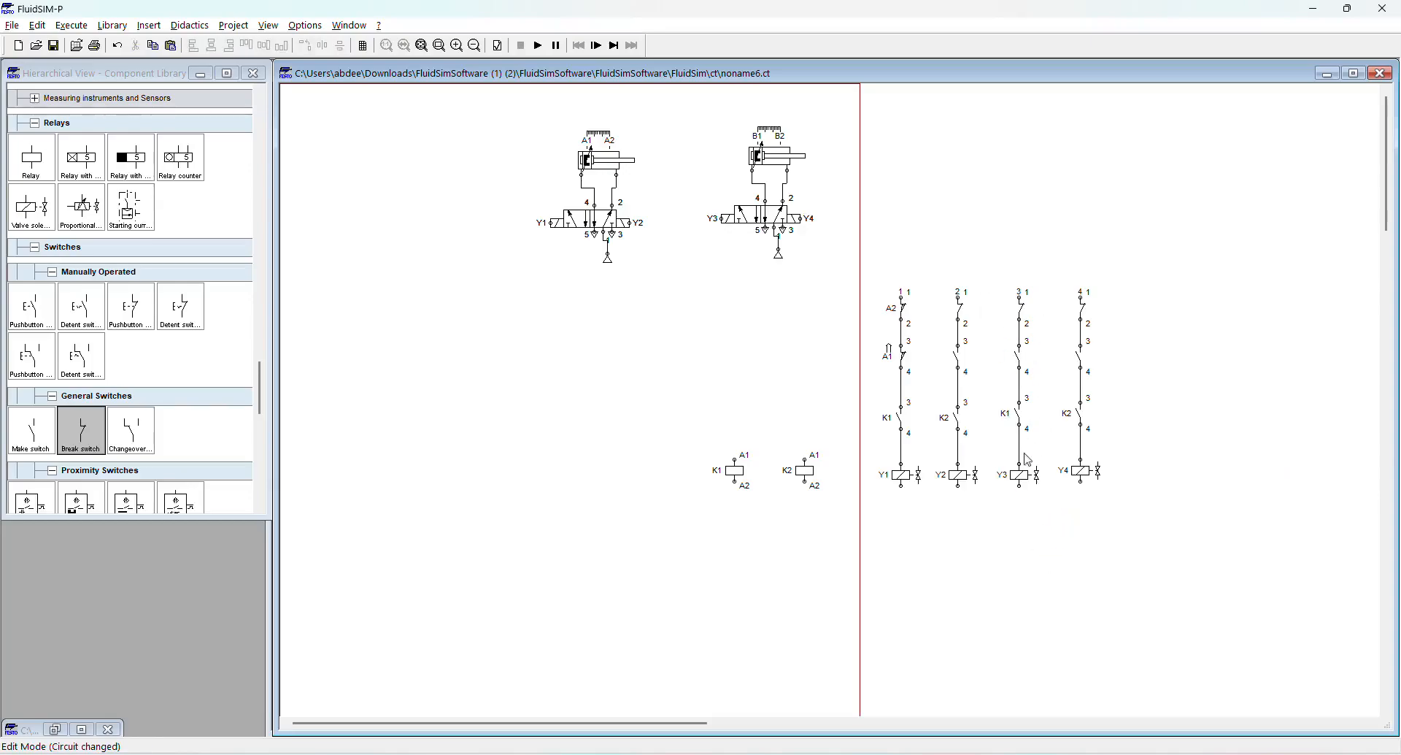
{"action": "double_click", "coordinate": [1021, 359]}
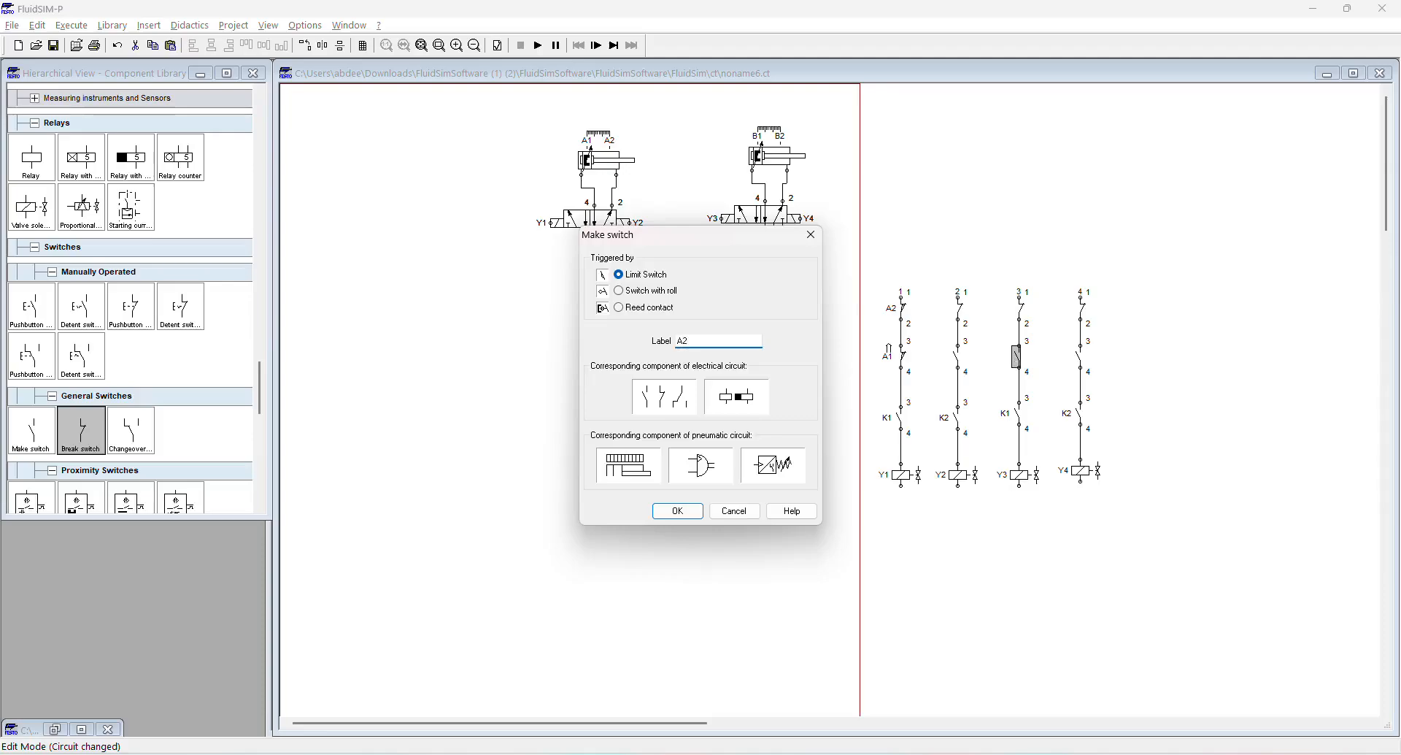
{"action": "key", "text": "Return"}
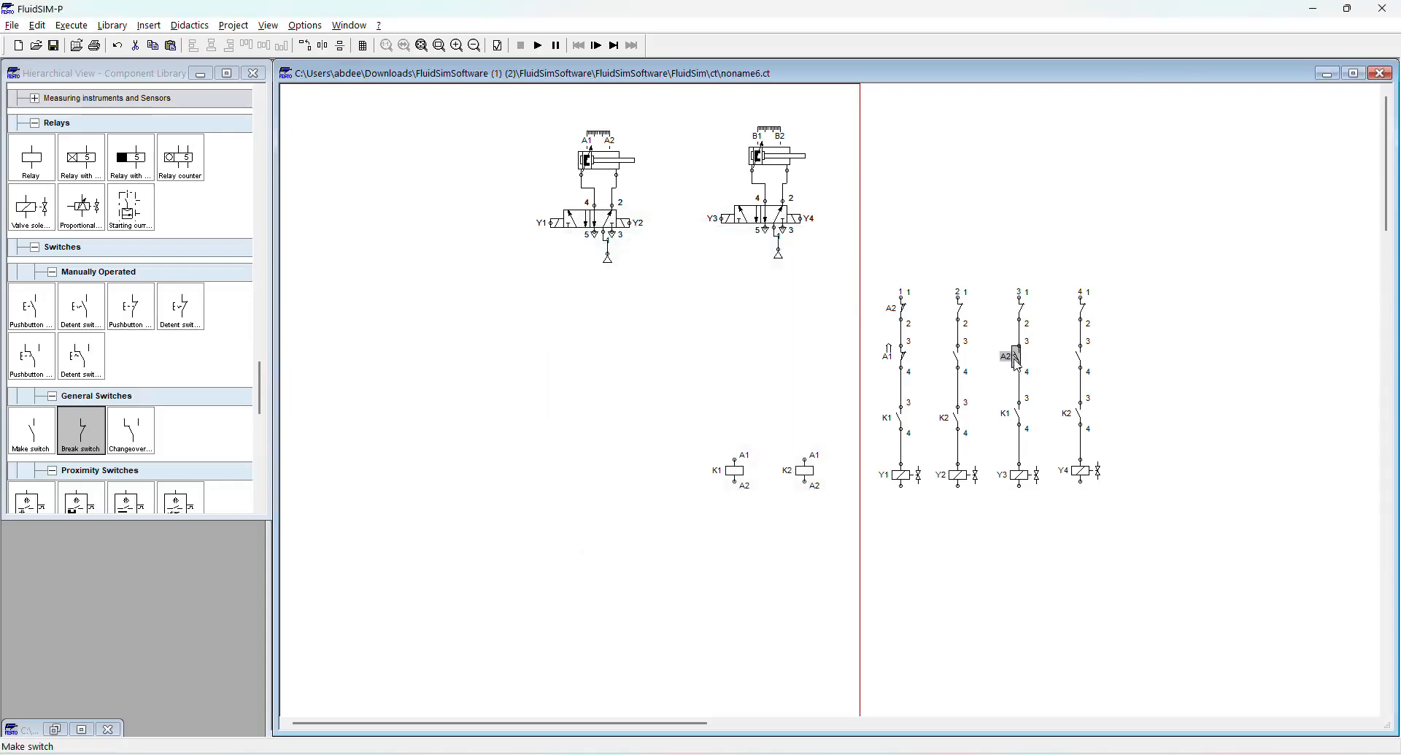
- Label the break switch in the Y3 branch as B2
{"action": "mouse_move", "coordinate": [597, 170]}
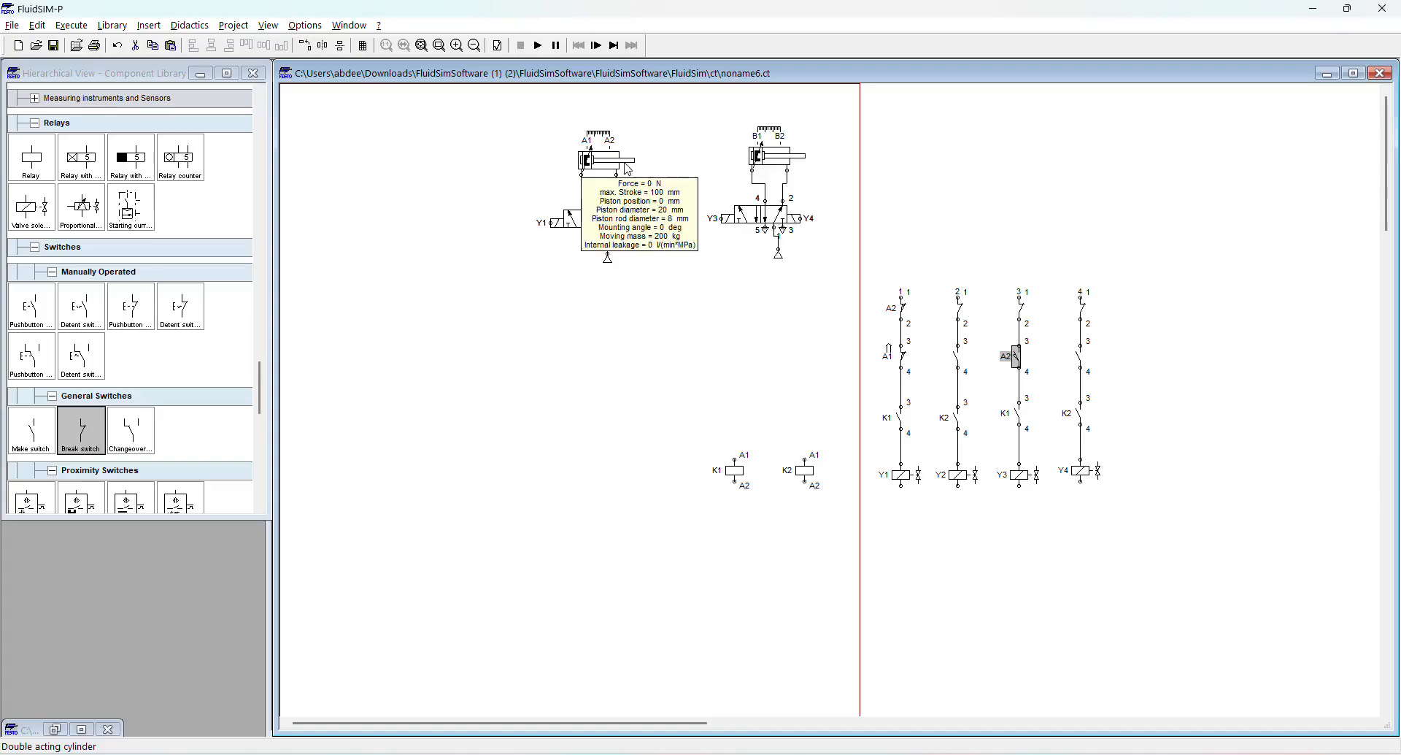
{"action": "double_click", "coordinate": [1023, 311]}
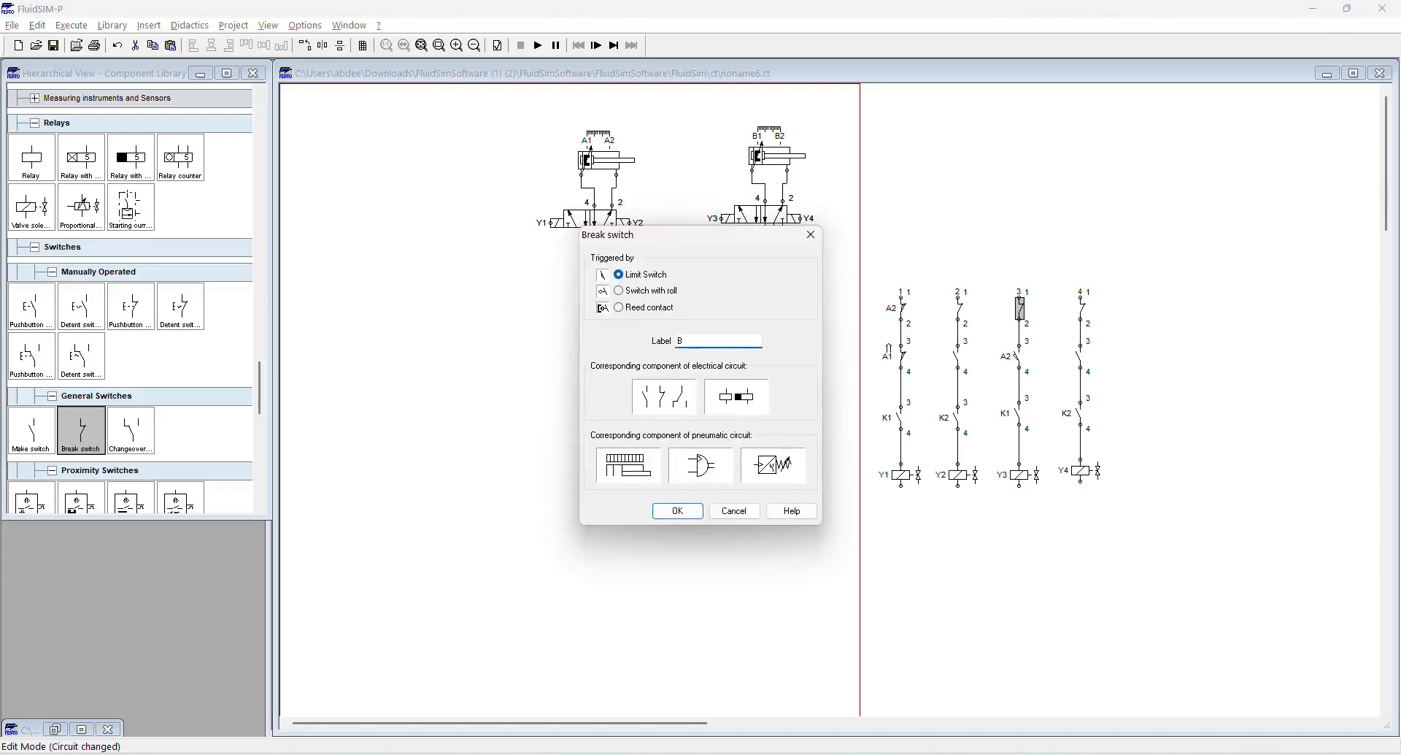
{"action": "key", "text": "Return"}
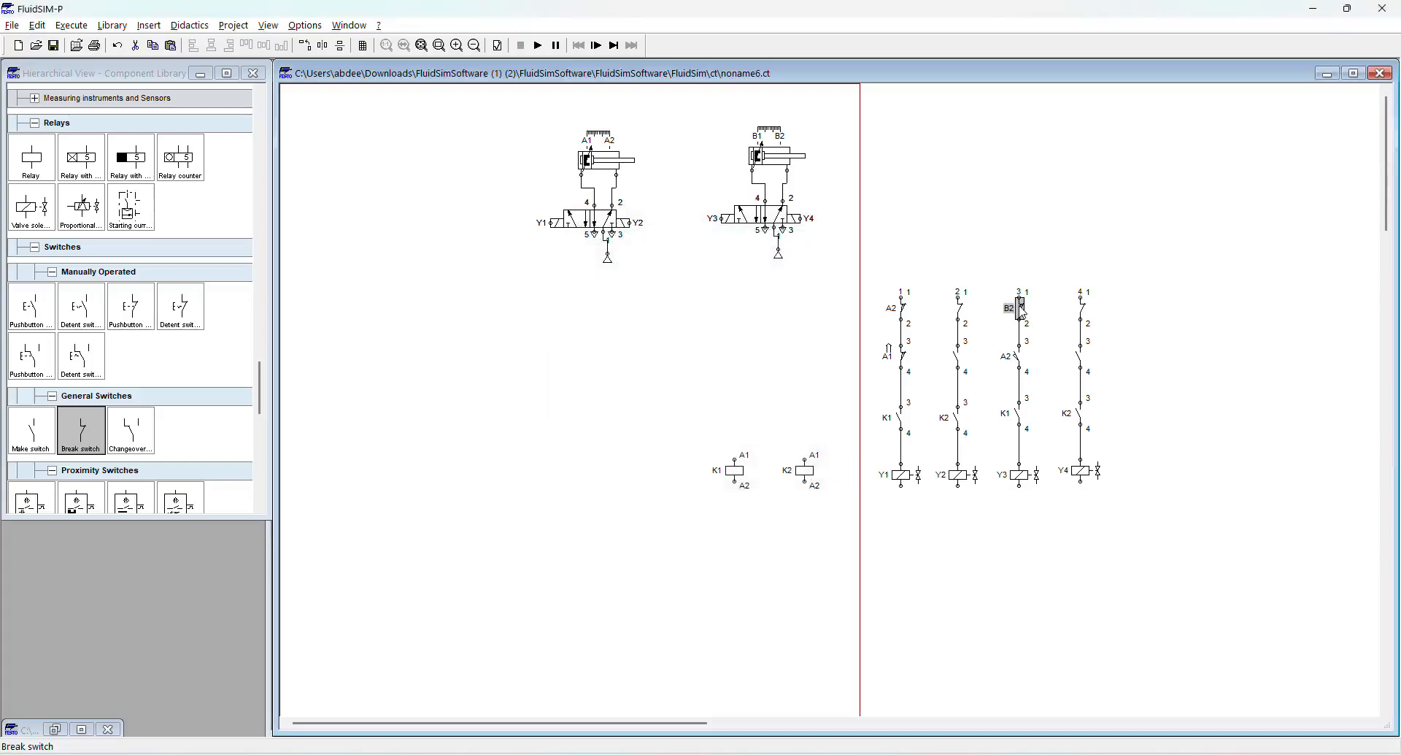
{"action": "mouse_move", "coordinate": [770, 167]}
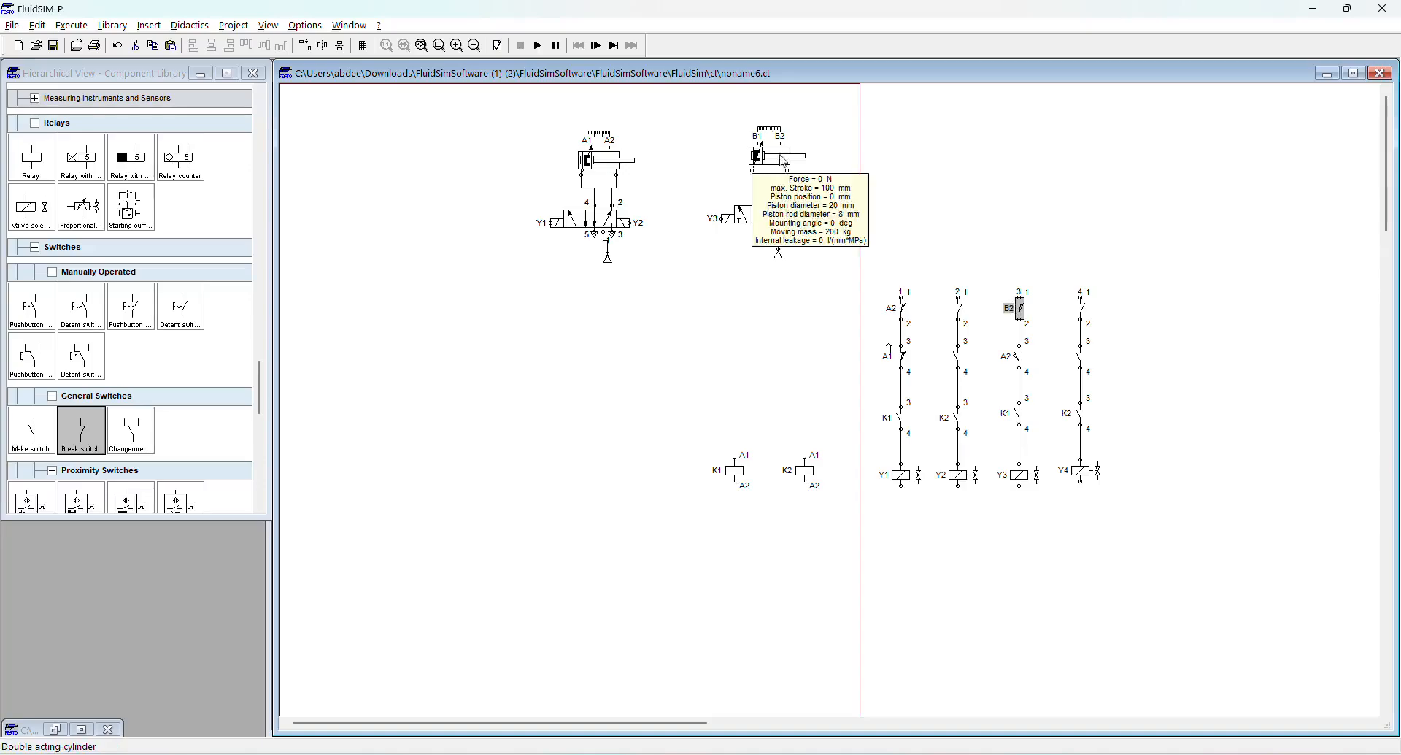
{"action": "left_click", "coordinate": [1015, 219]}
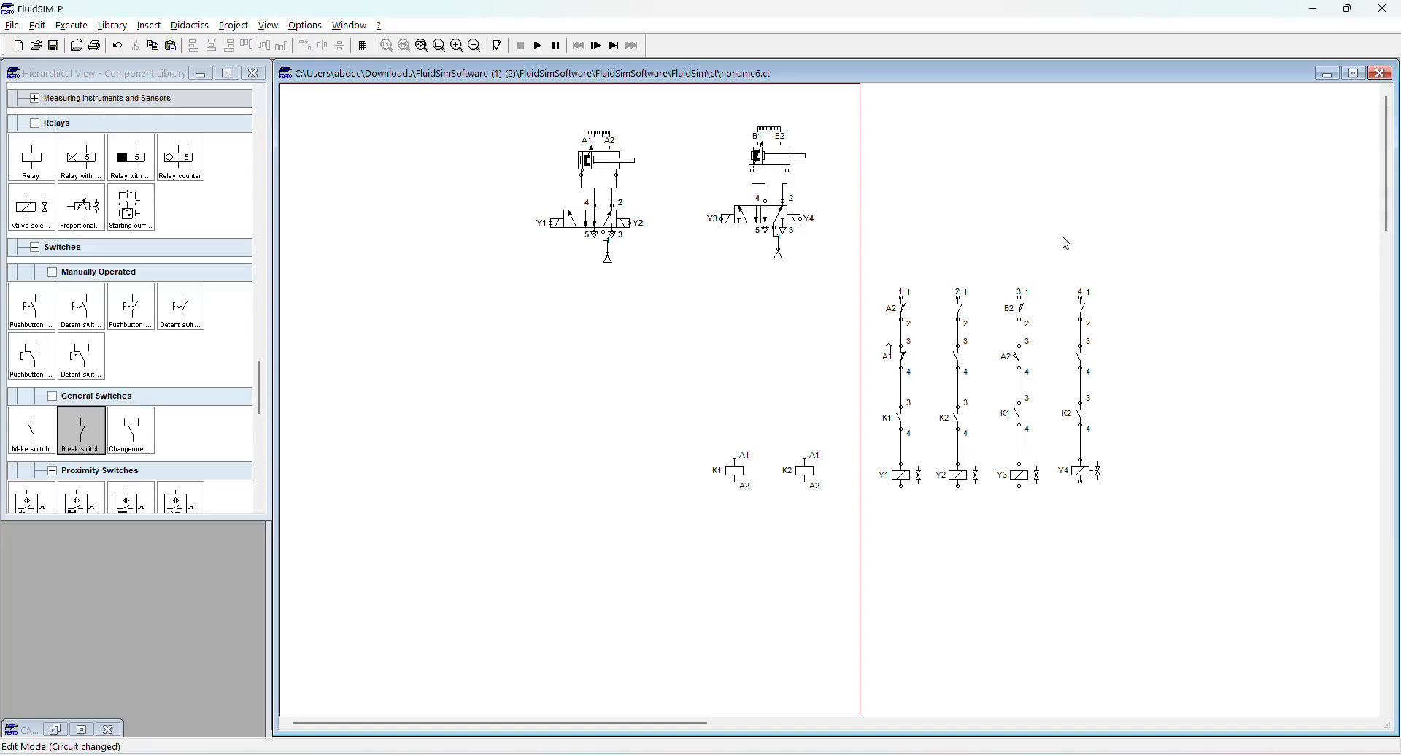
- Check the B- motion on the PowerPoint slide, return to FluidSIM and label the make switch in the Y4 branch as B2
{"action": "key", "text": "alt+Tab"}
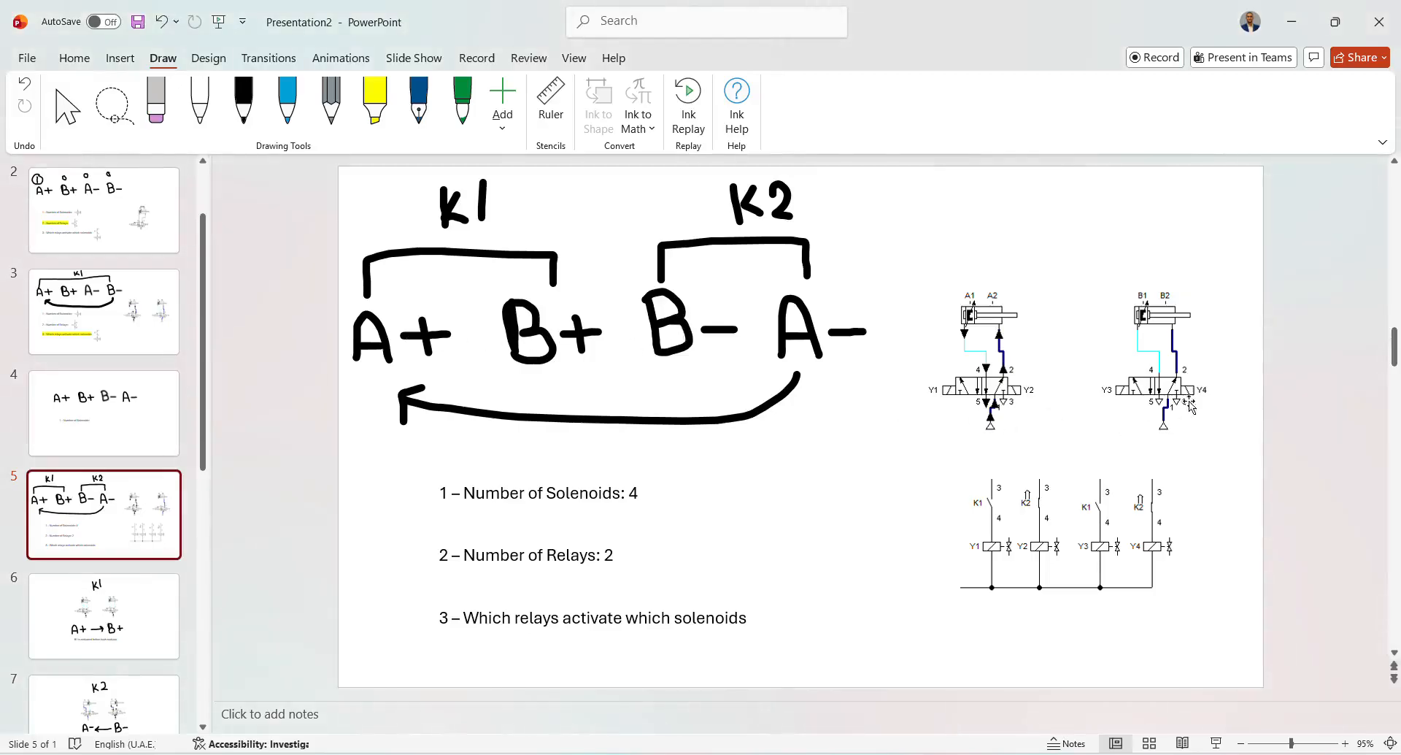
{"action": "key", "text": "alt+Tab"}
{"action": "left_click_drag", "start_coordinate": [1053, 255], "coordinate": [1116, 529]}
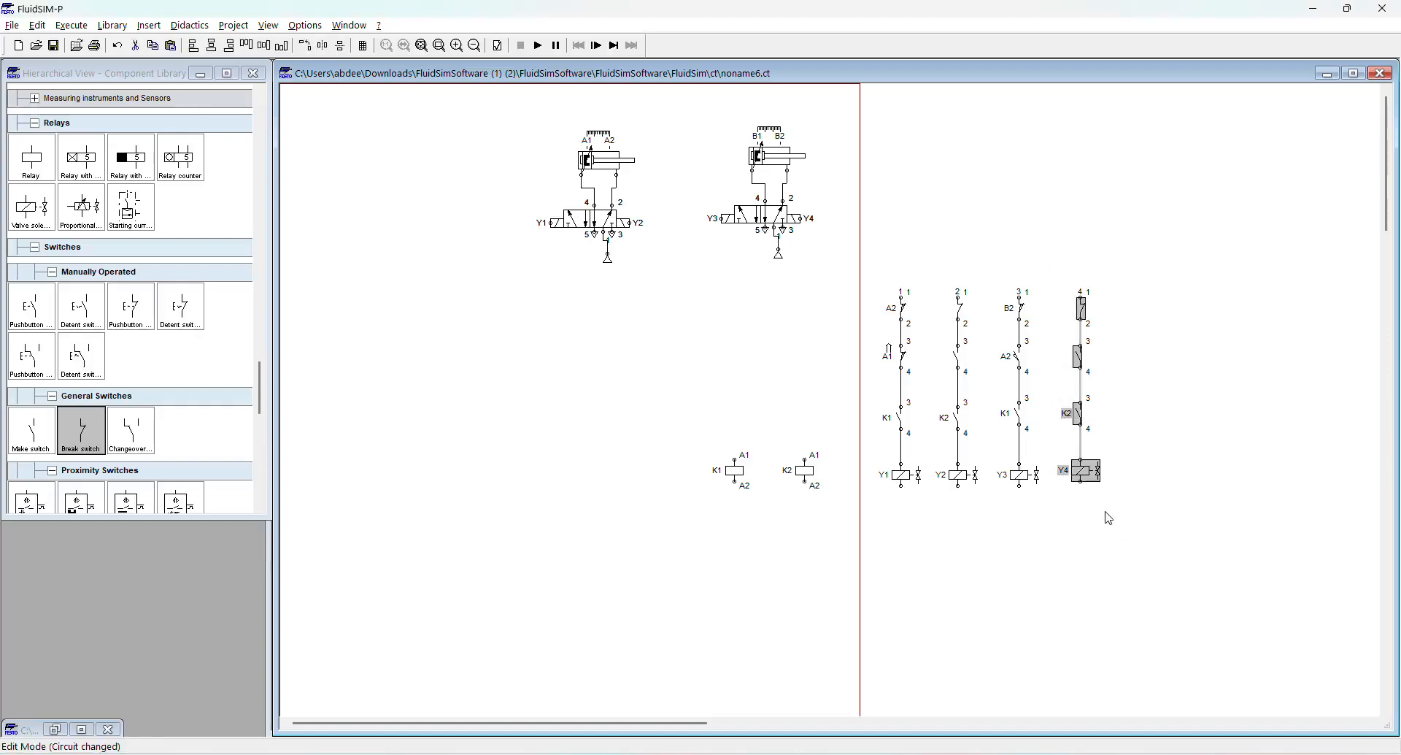
{"action": "left_click", "coordinate": [1109, 518]}
{"action": "double_click", "coordinate": [1083, 365]}
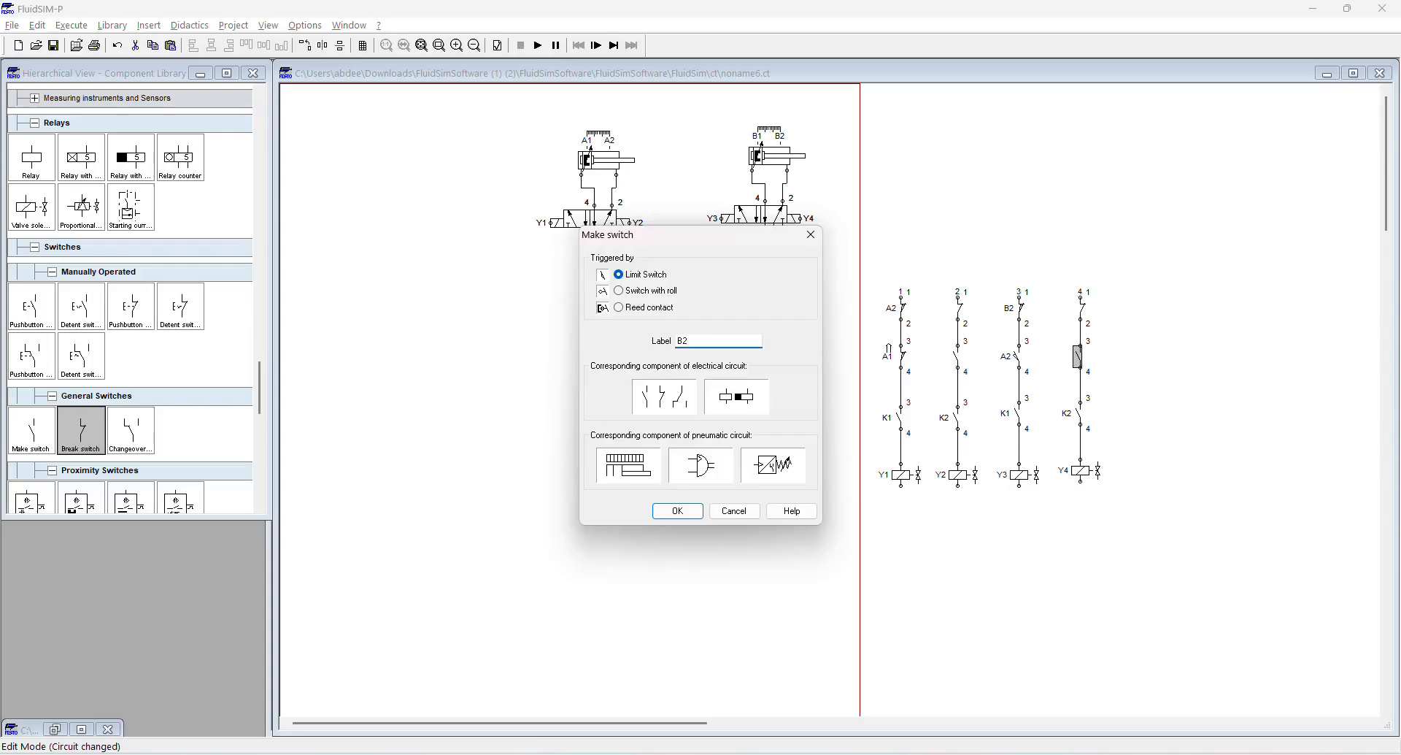
{"action": "key", "text": "Return"}
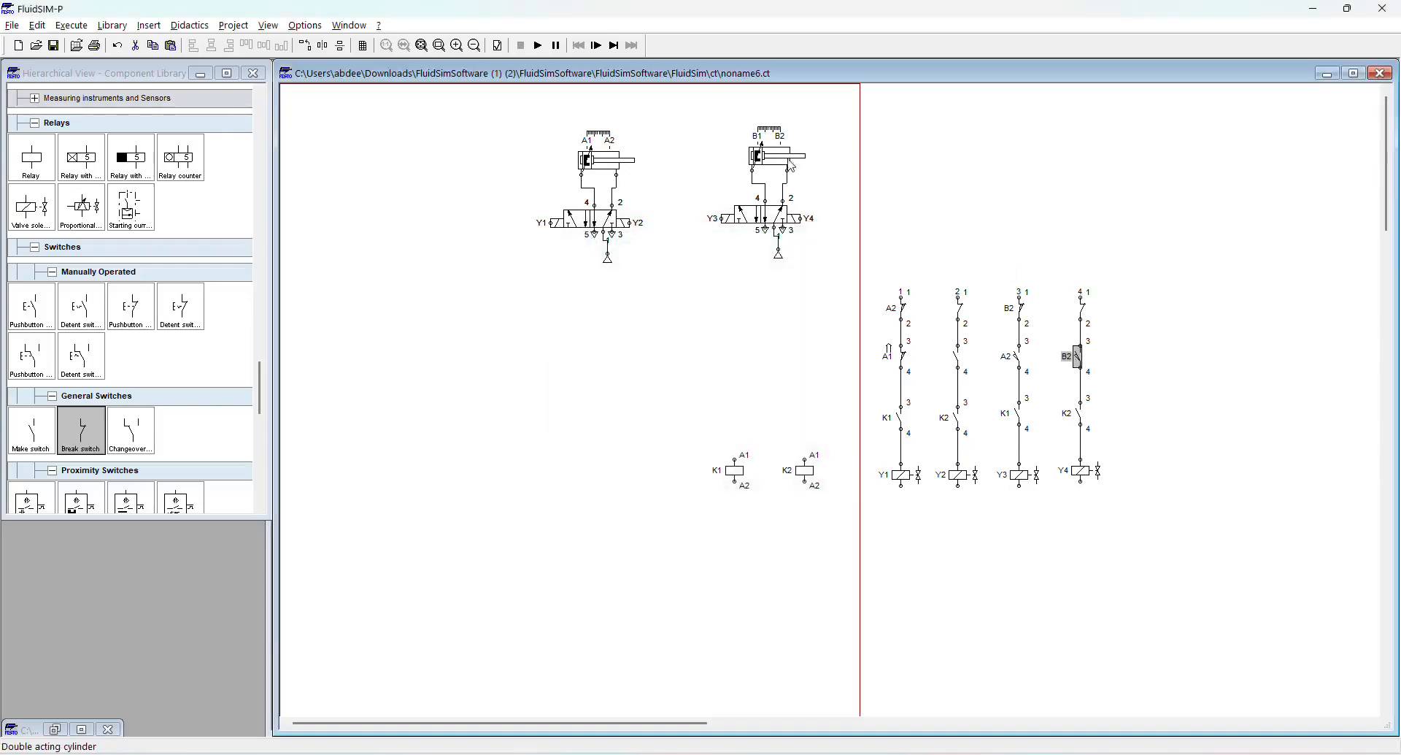
- Label the break switch in the Y4 branch as B1
{"action": "double_click", "coordinate": [1083, 309]}
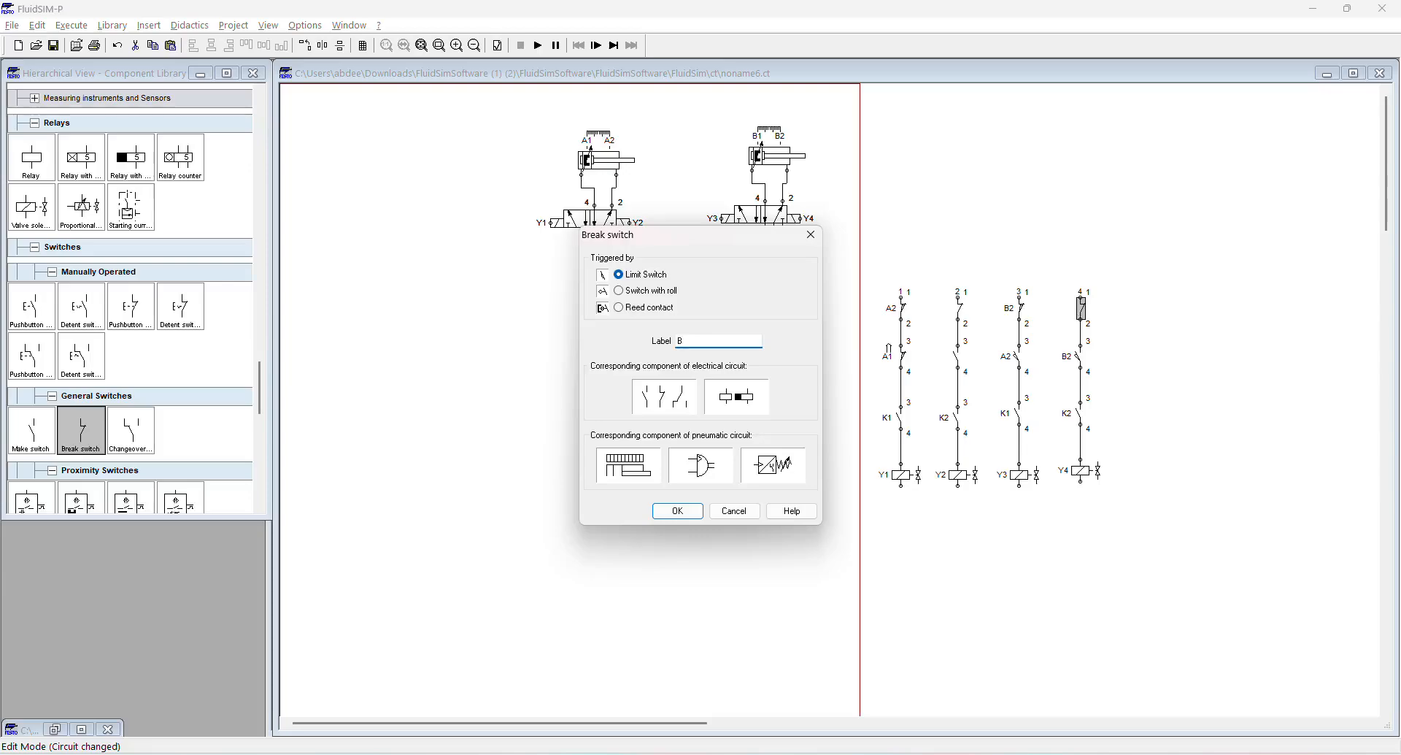
{"action": "key", "text": "Return"}
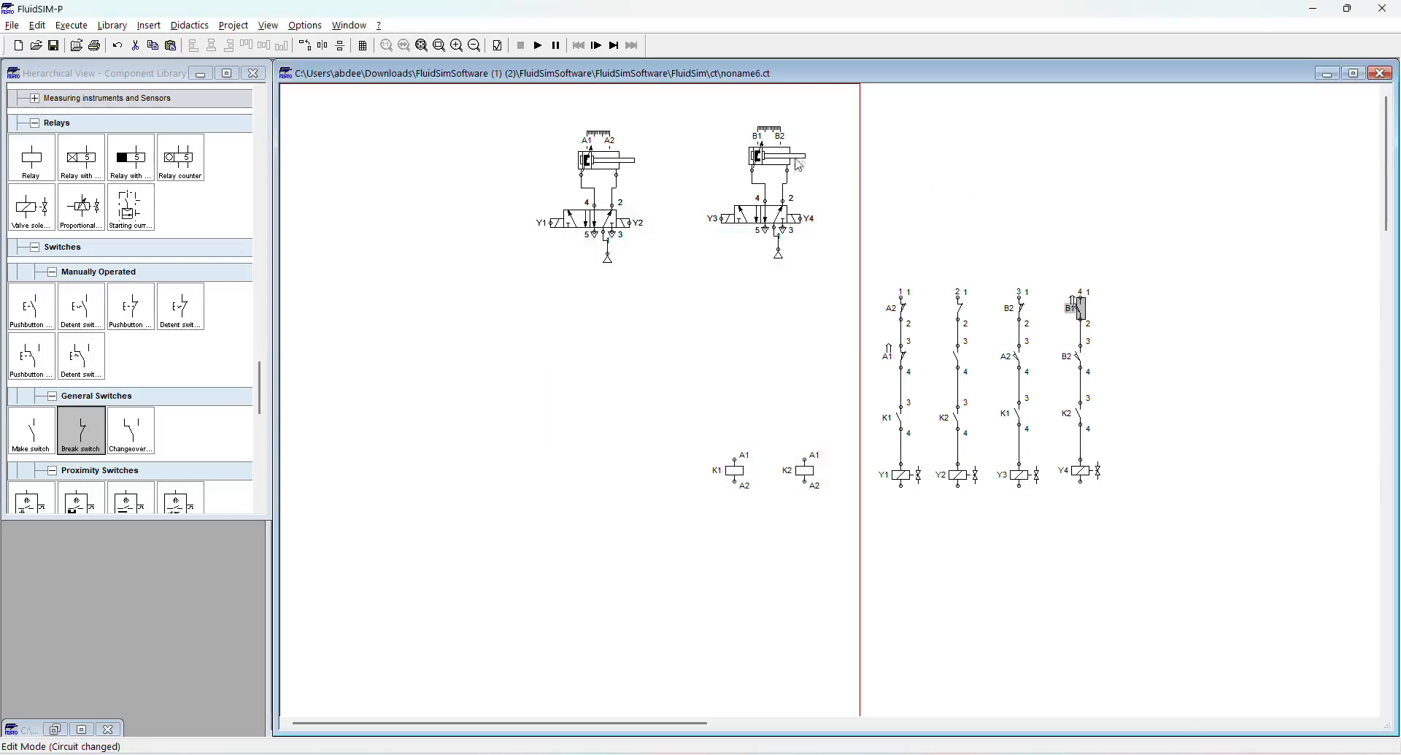
{"action": "mouse_move", "coordinate": [757, 167]}
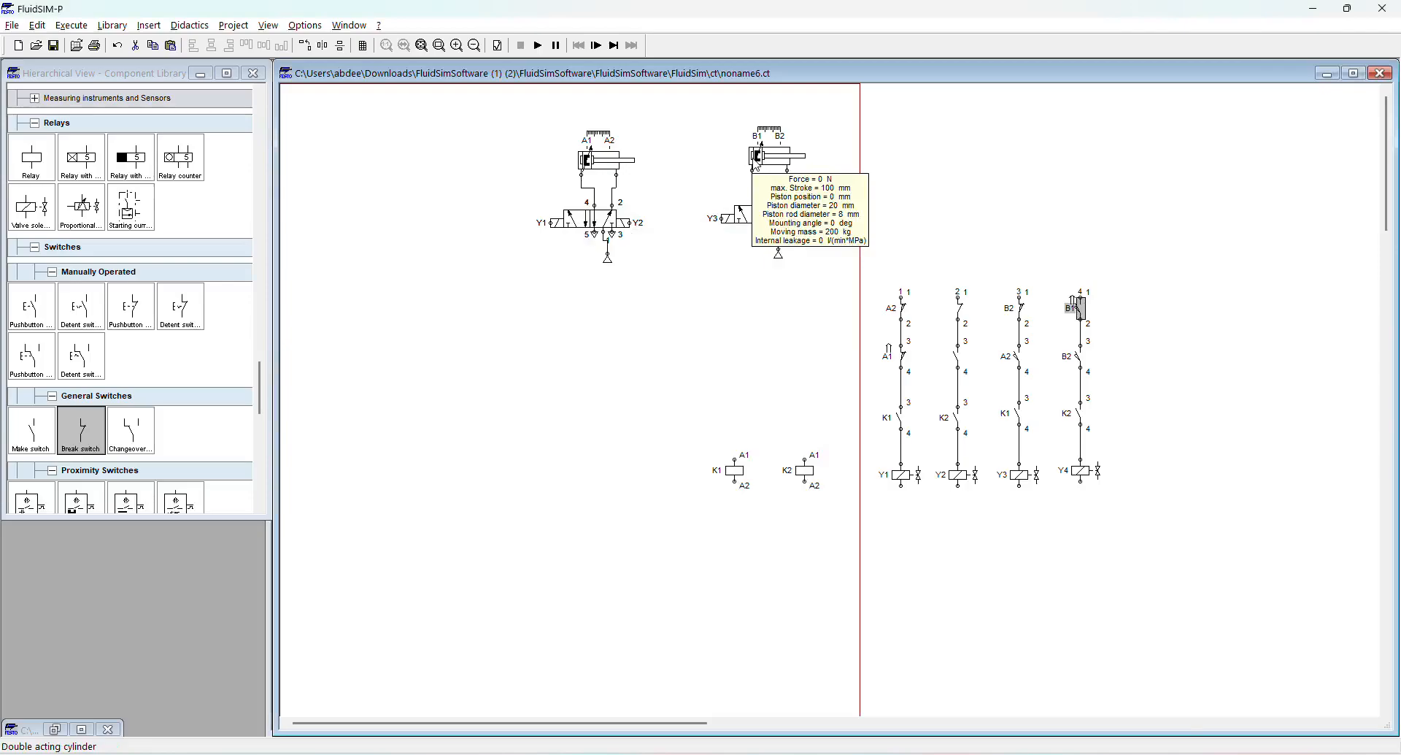
{"action": "left_click", "coordinate": [1100, 289]}
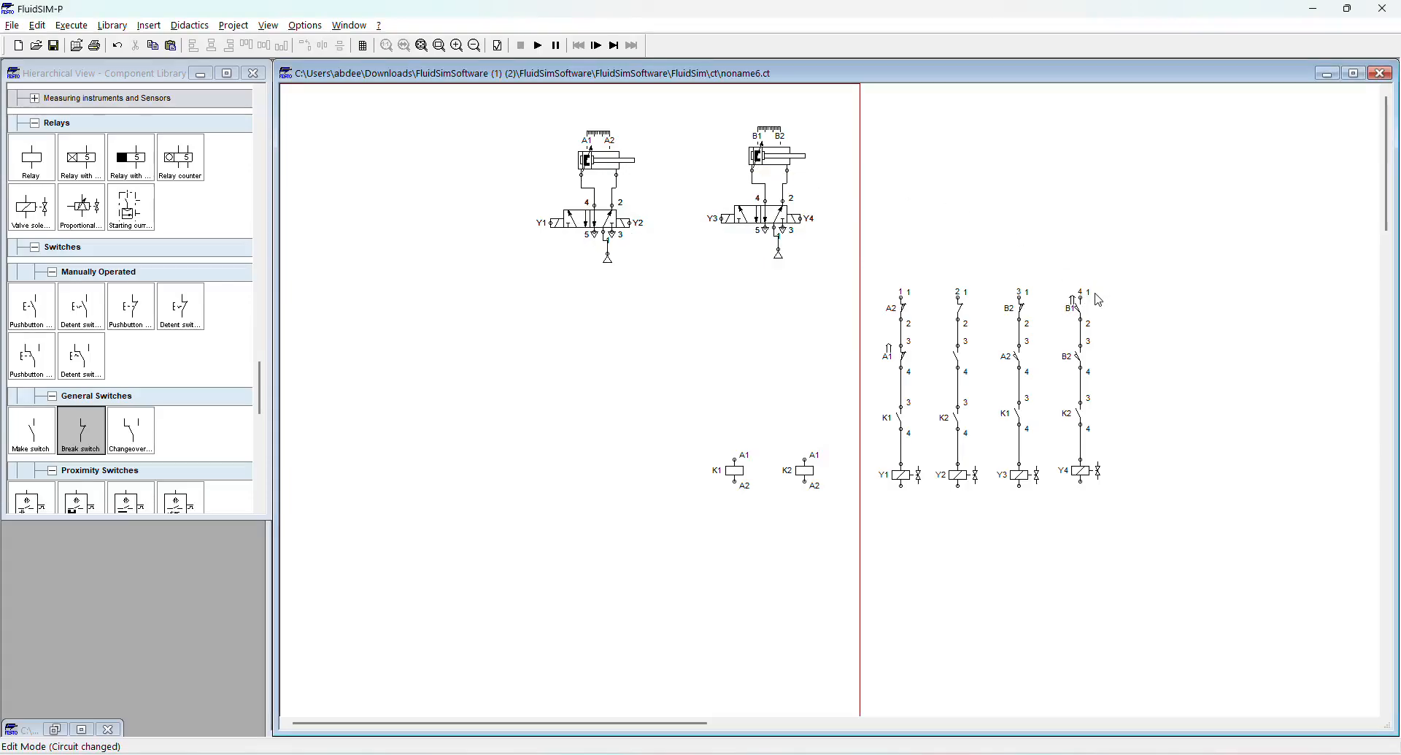
- Check the A- motion in PowerPoint, return to FluidSIM and label the Y2 branch's unlabelled make switch B1 and its break switch A1
{"action": "key", "text": "alt+Tab"}
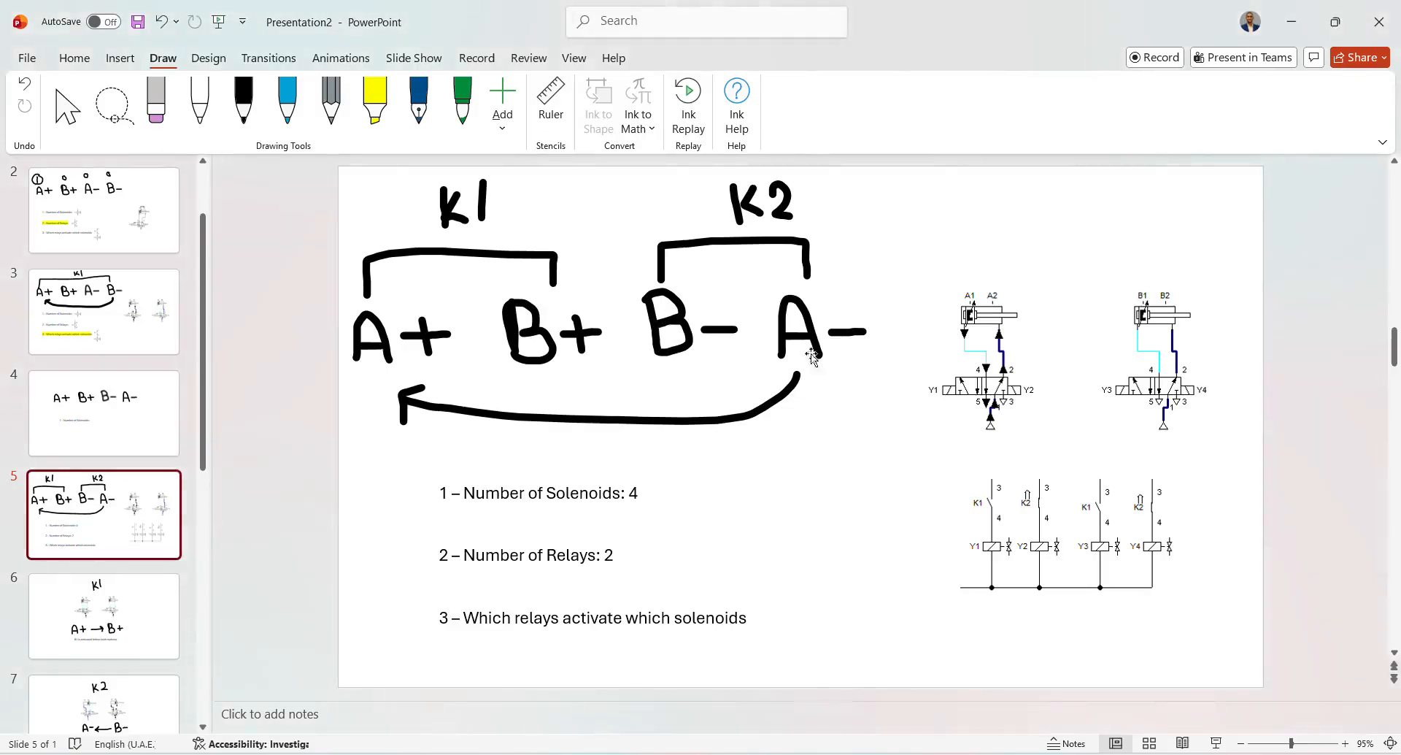
{"action": "key", "text": "alt+Tab"}
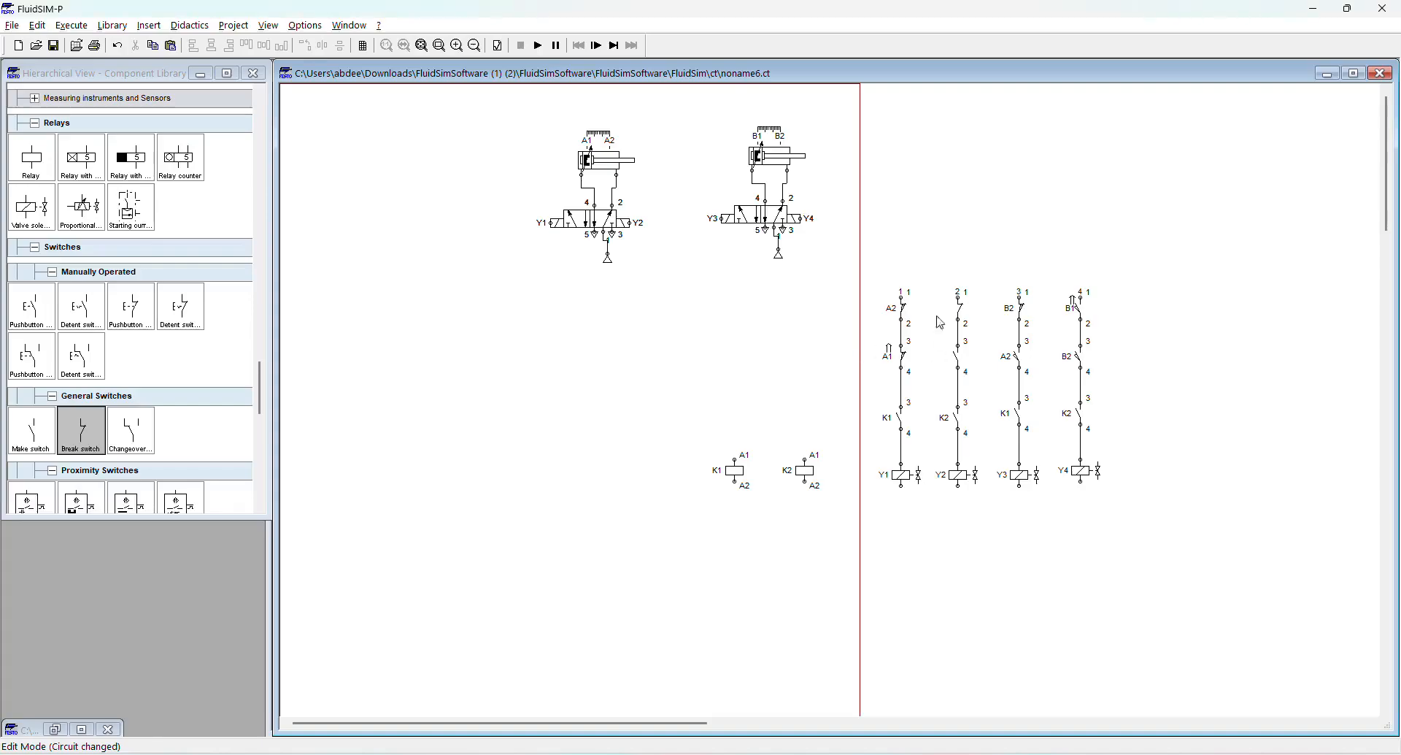
{"action": "left_click_drag", "start_coordinate": [926, 260], "coordinate": [982, 515]}
{"action": "left_click", "coordinate": [984, 521]}
{"action": "double_click", "coordinate": [960, 359]}
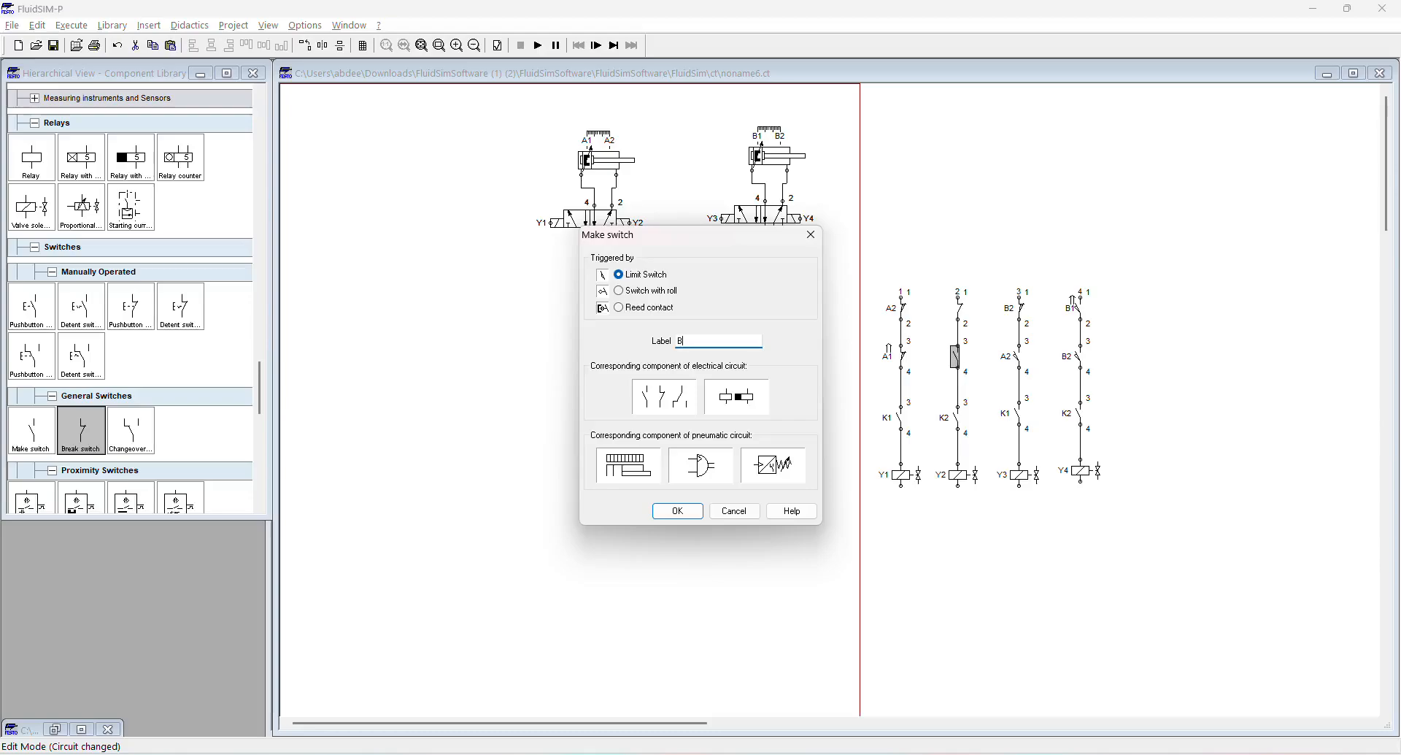
{"action": "type", "text": "B1"}
{"action": "key", "text": "Return"}
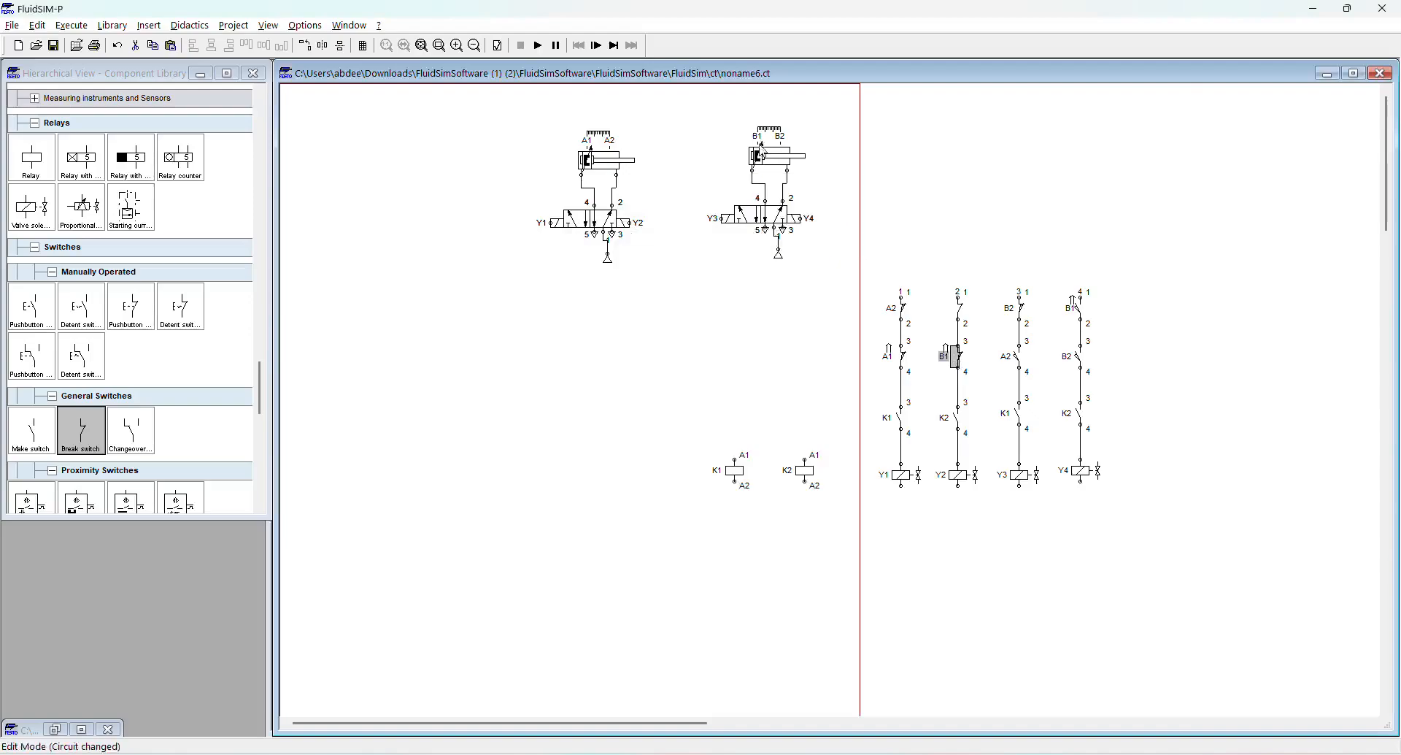
{"action": "double_click", "coordinate": [959, 310]}
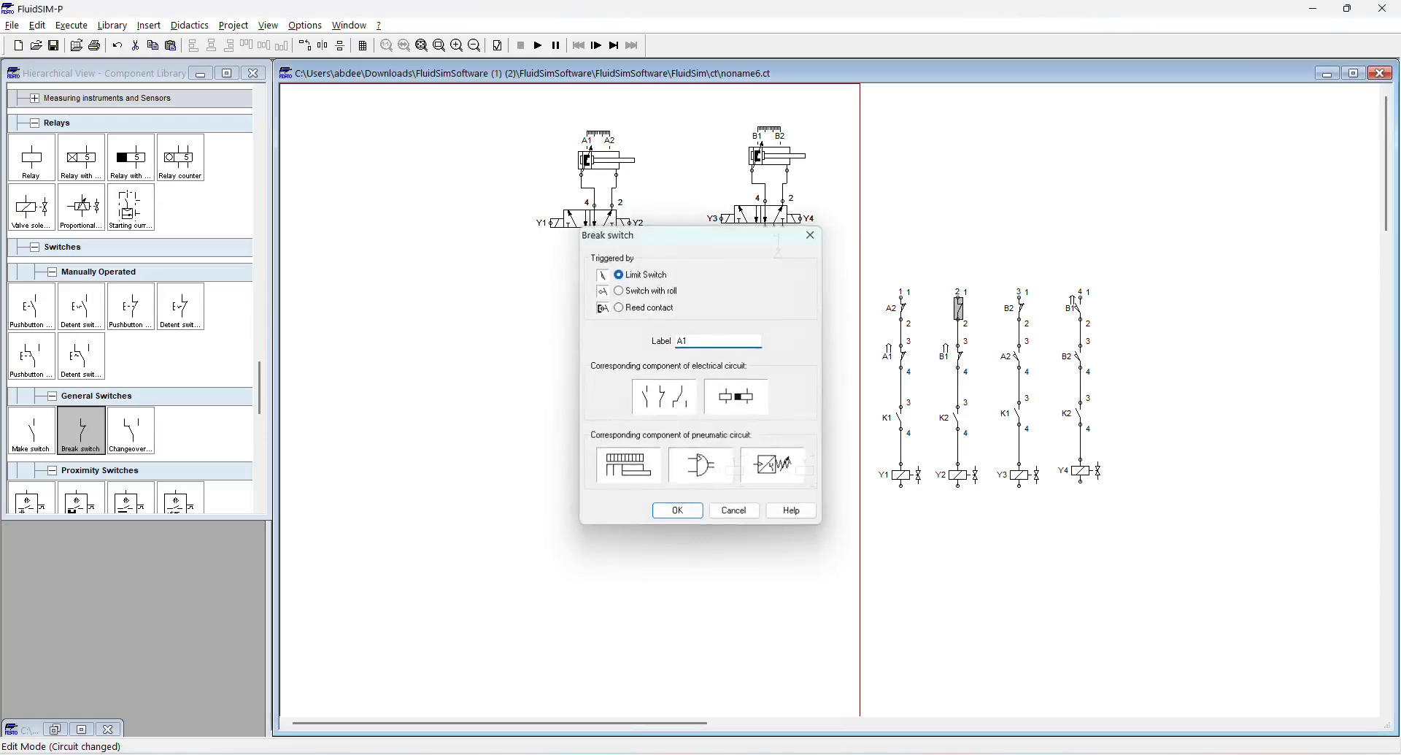
{"action": "key", "text": "Return"}
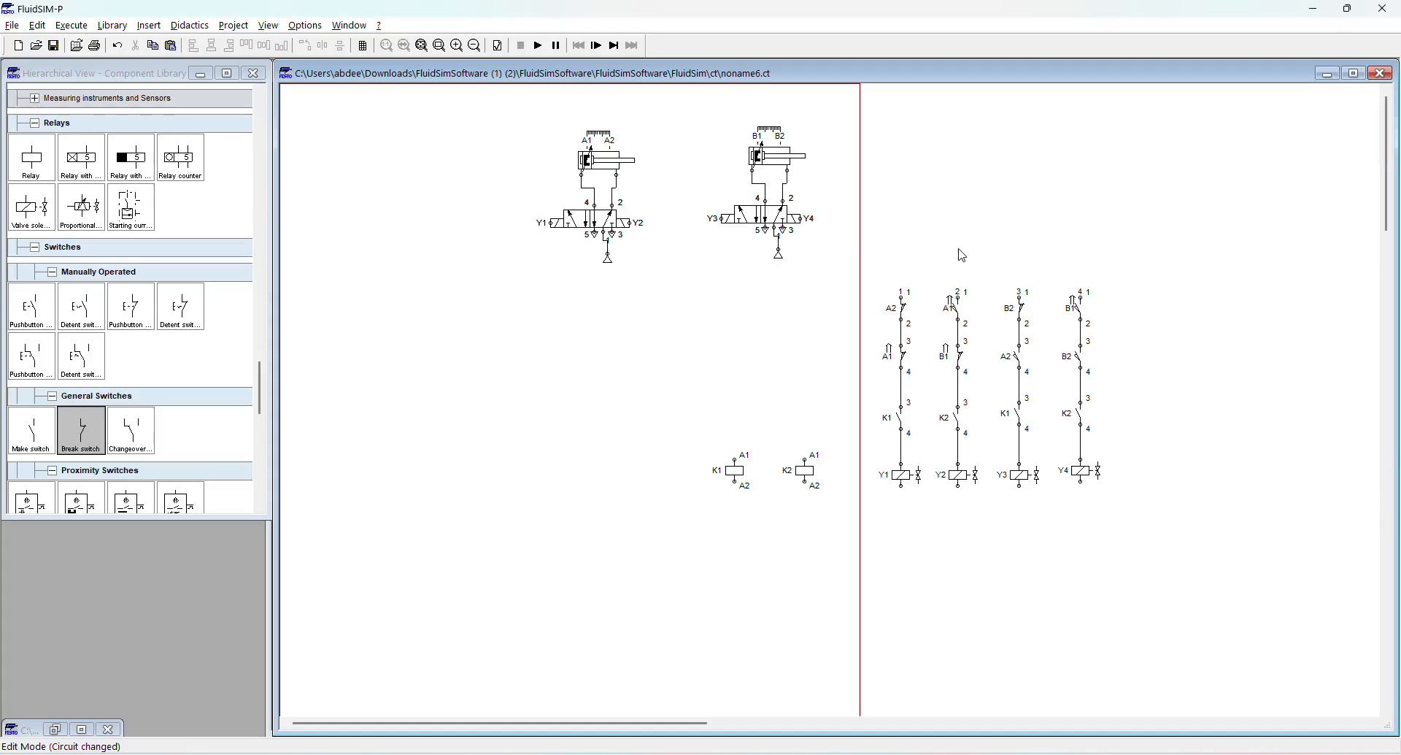
- Move all four solenoid branches together slightly down and to the right to make room for the supply line above
{"action": "left_click_drag", "start_coordinate": [882, 271], "coordinate": [1223, 518]}
{"action": "left_click_drag", "start_coordinate": [1093, 491], "coordinate": [1093, 504]}
{"action": "left_click", "coordinate": [938, 280]}
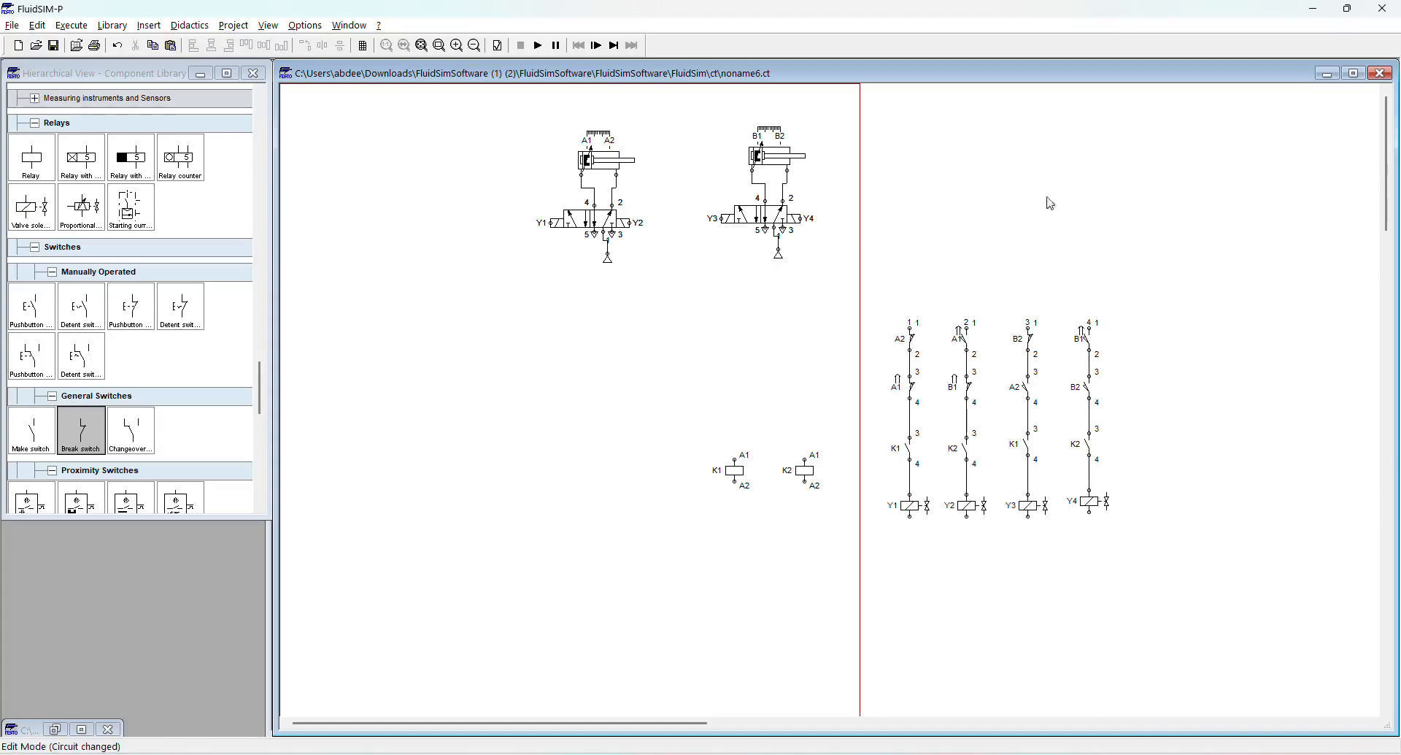
- Place a +24V supply above the relay coils and wire it to the upper ends of all four solenoid branches
{"action": "scroll", "coordinate": [51, 312], "scroll_direction": "up", "scroll_amount": 3}
{"action": "left_click_drag", "start_coordinate": [80, 156], "coordinate": [745, 300]}
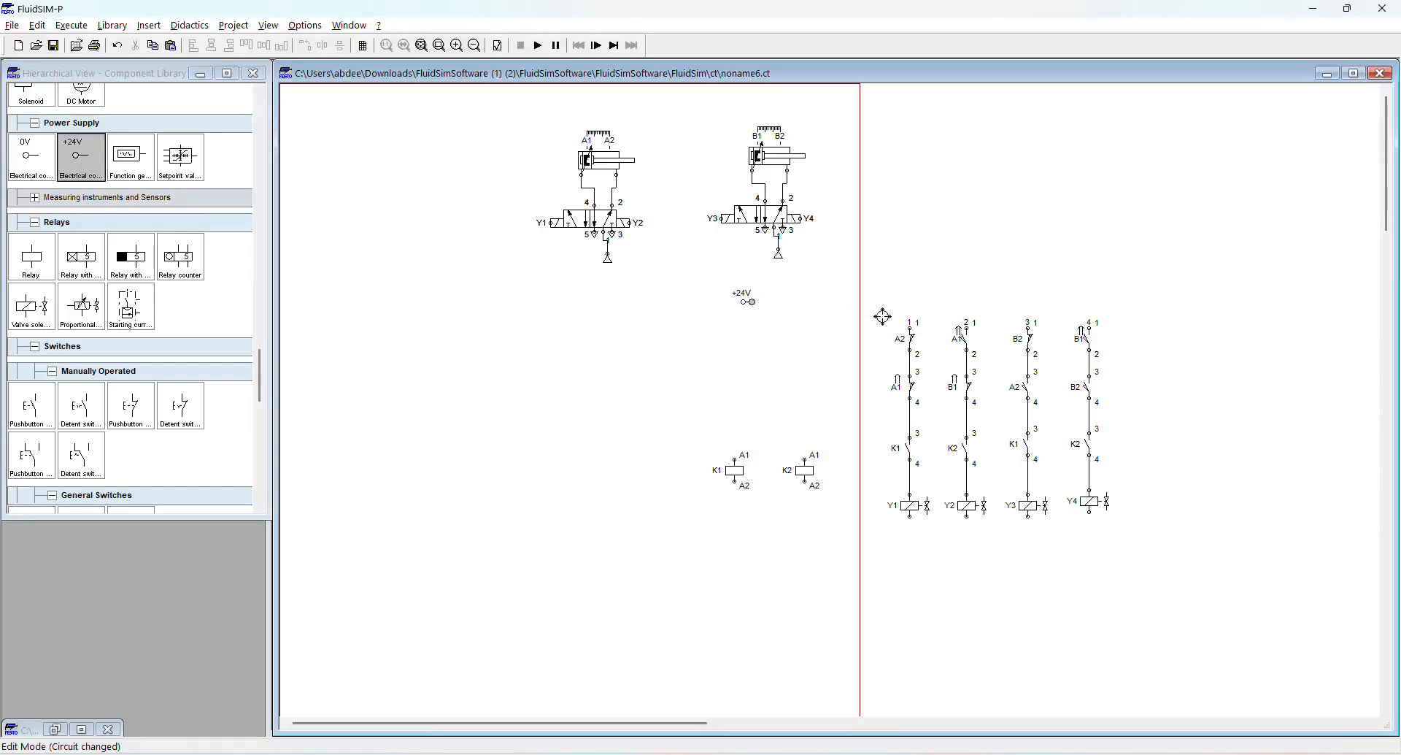
{"action": "mouse_move", "coordinate": [907, 325]}
{"action": "left_mouse_down"}
{"action": "mouse_move", "coordinate": [940, 314]}
{"action": "mouse_move", "coordinate": [910, 302]}
{"action": "left_mouse_up"}
{"action": "left_click_drag", "start_coordinate": [1027, 328], "coordinate": [967, 302]}
{"action": "left_click_drag", "start_coordinate": [1090, 329], "coordinate": [1031, 301]}
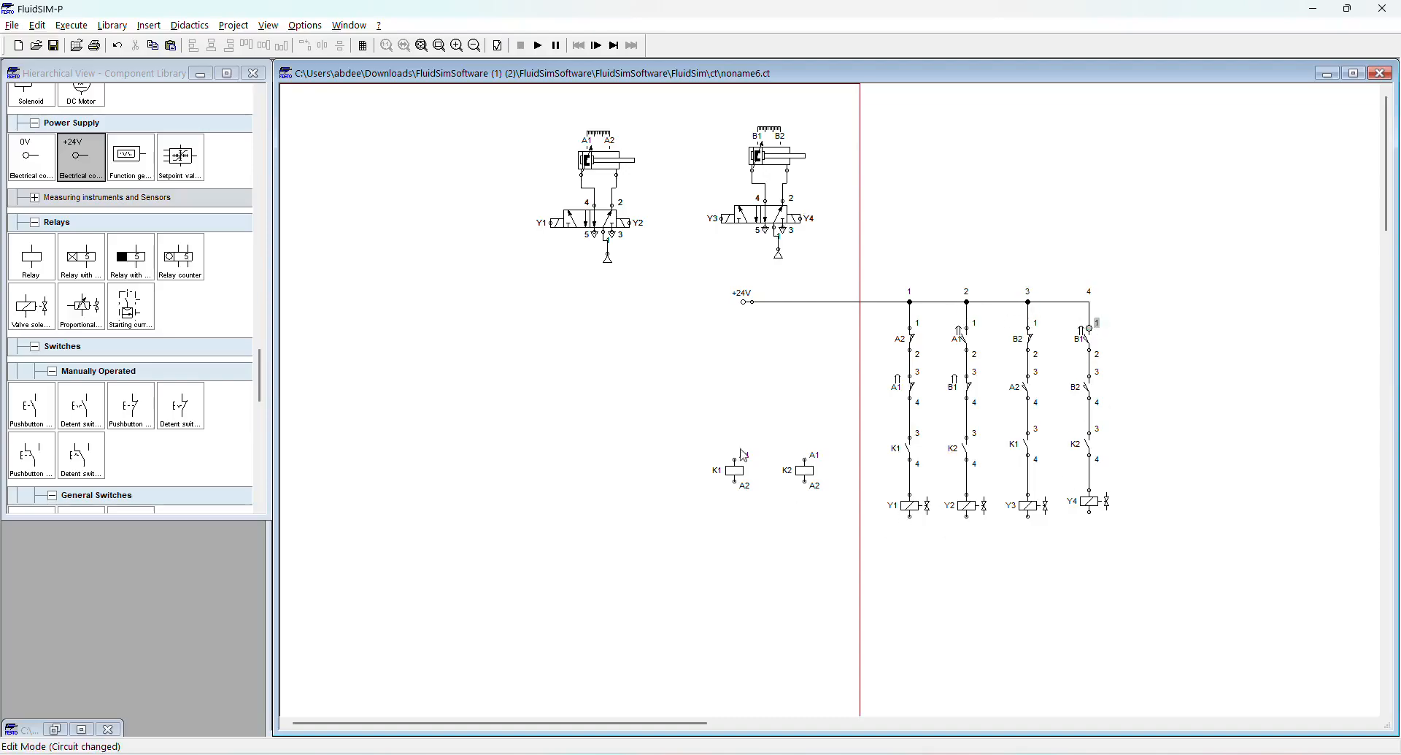
- Place a 0V supply below the relay coils and wire it to the lower terminals of solenoids Y1 to Y4
{"action": "mouse_move", "coordinate": [16, 153]}
{"action": "left_mouse_down"}
{"action": "mouse_move", "coordinate": [554, 595]}
{"action": "mouse_move", "coordinate": [812, 556]}
{"action": "mouse_move", "coordinate": [742, 547]}
{"action": "mouse_move", "coordinate": [911, 518]}
{"action": "mouse_move", "coordinate": [953, 537]}
{"action": "mouse_move", "coordinate": [912, 538]}
{"action": "left_mouse_up"}
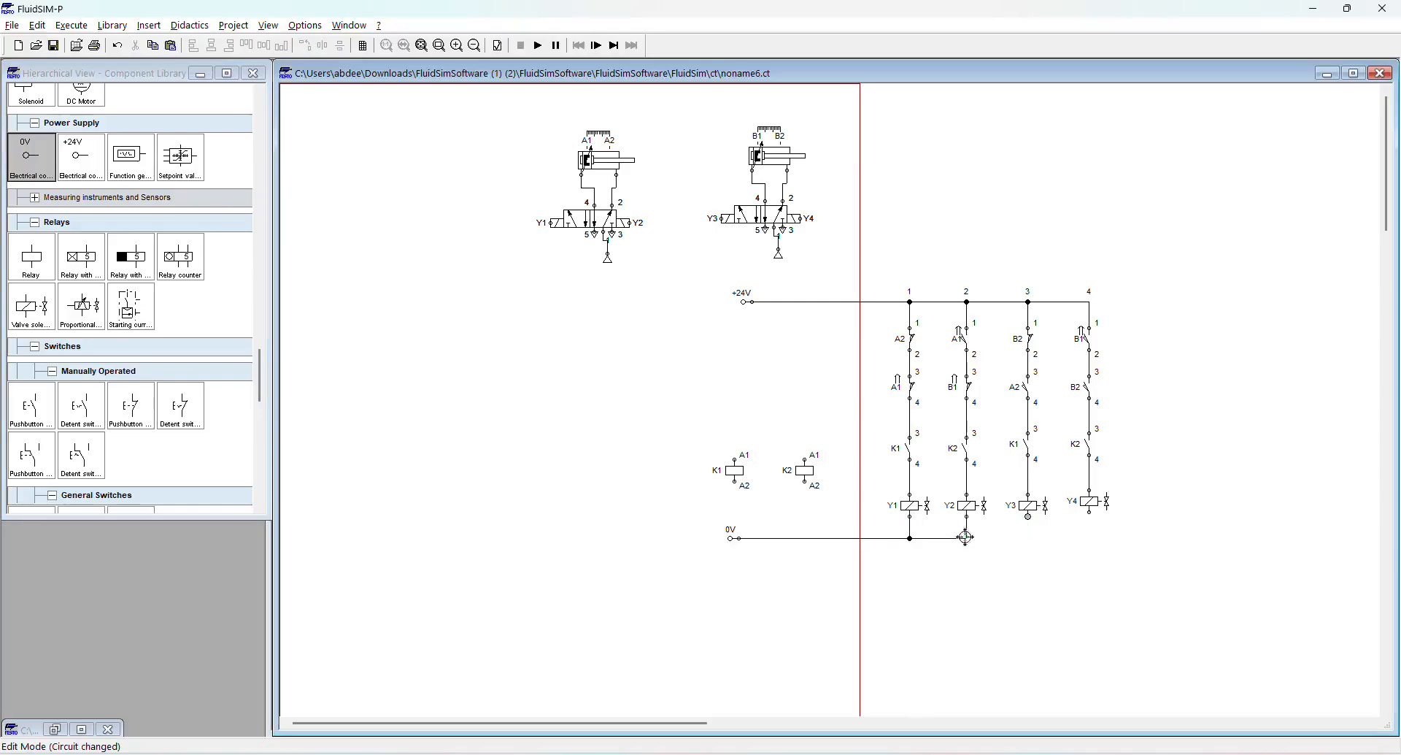
{"action": "left_click_drag", "start_coordinate": [1028, 524], "coordinate": [967, 538]}
{"action": "left_click_drag", "start_coordinate": [1090, 513], "coordinate": [1029, 539]}
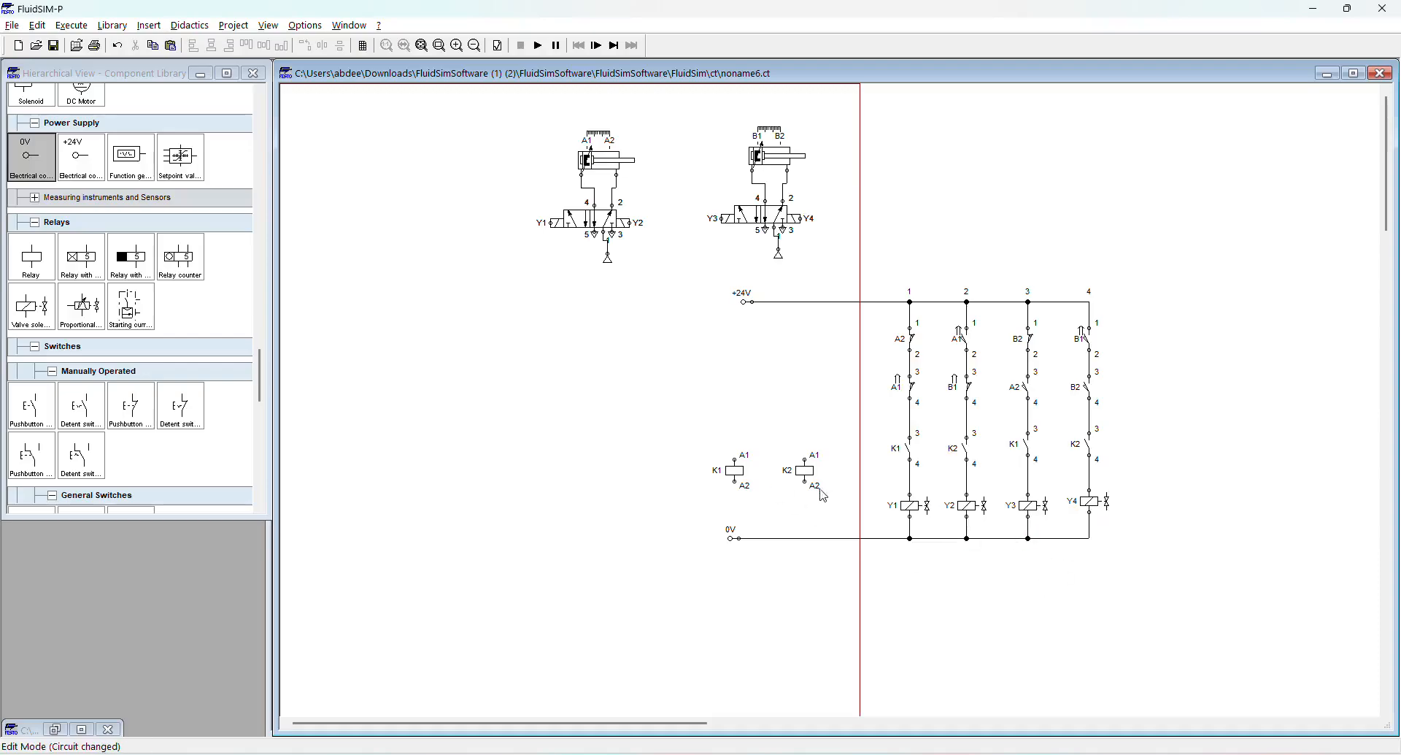
- Move relay coils K1 and K2 closer together just above the 0V line, and shift the +24V supply further left
{"action": "left_click_drag", "start_coordinate": [804, 471], "coordinate": [827, 492]}
{"action": "left_click_drag", "start_coordinate": [733, 473], "coordinate": [776, 495]}
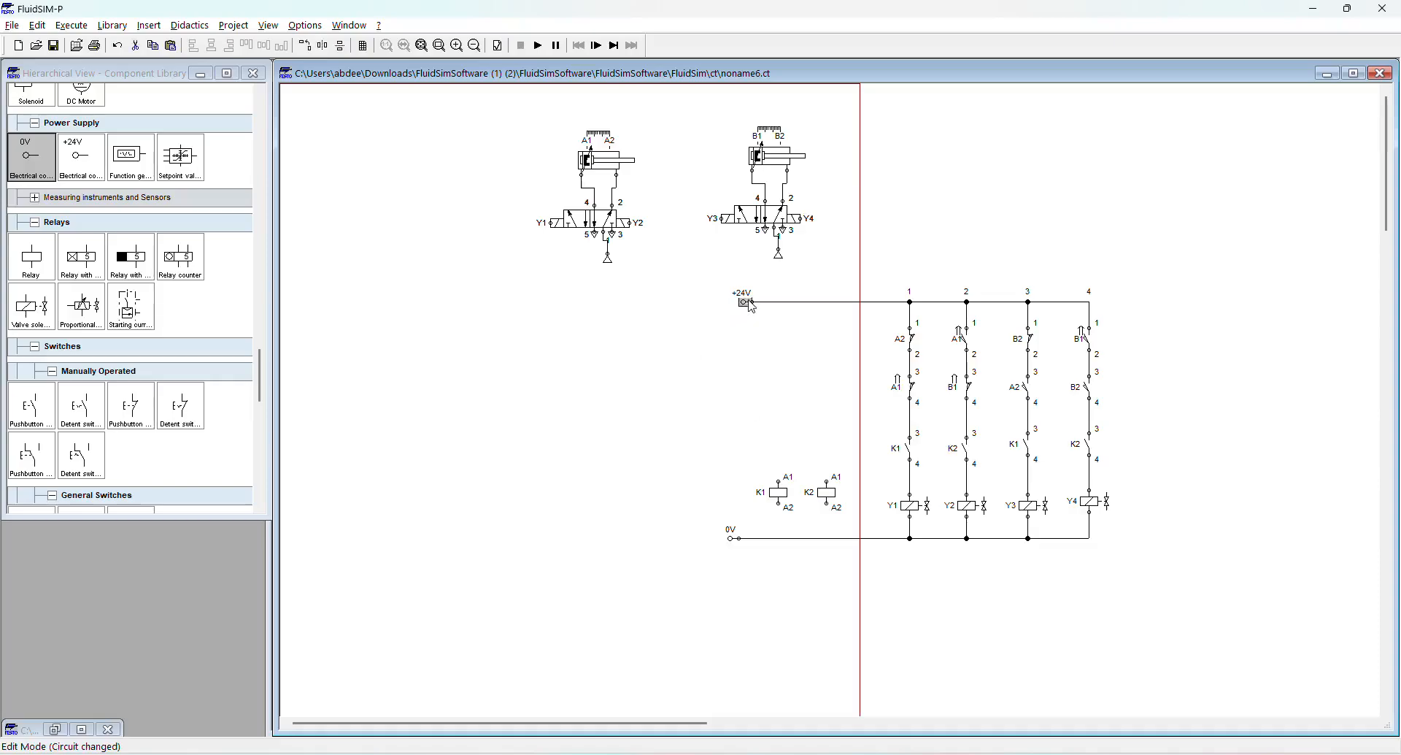
{"action": "left_click_drag", "start_coordinate": [744, 299], "coordinate": [724, 300]}
{"action": "left_click_drag", "start_coordinate": [823, 493], "coordinate": [779, 490]}
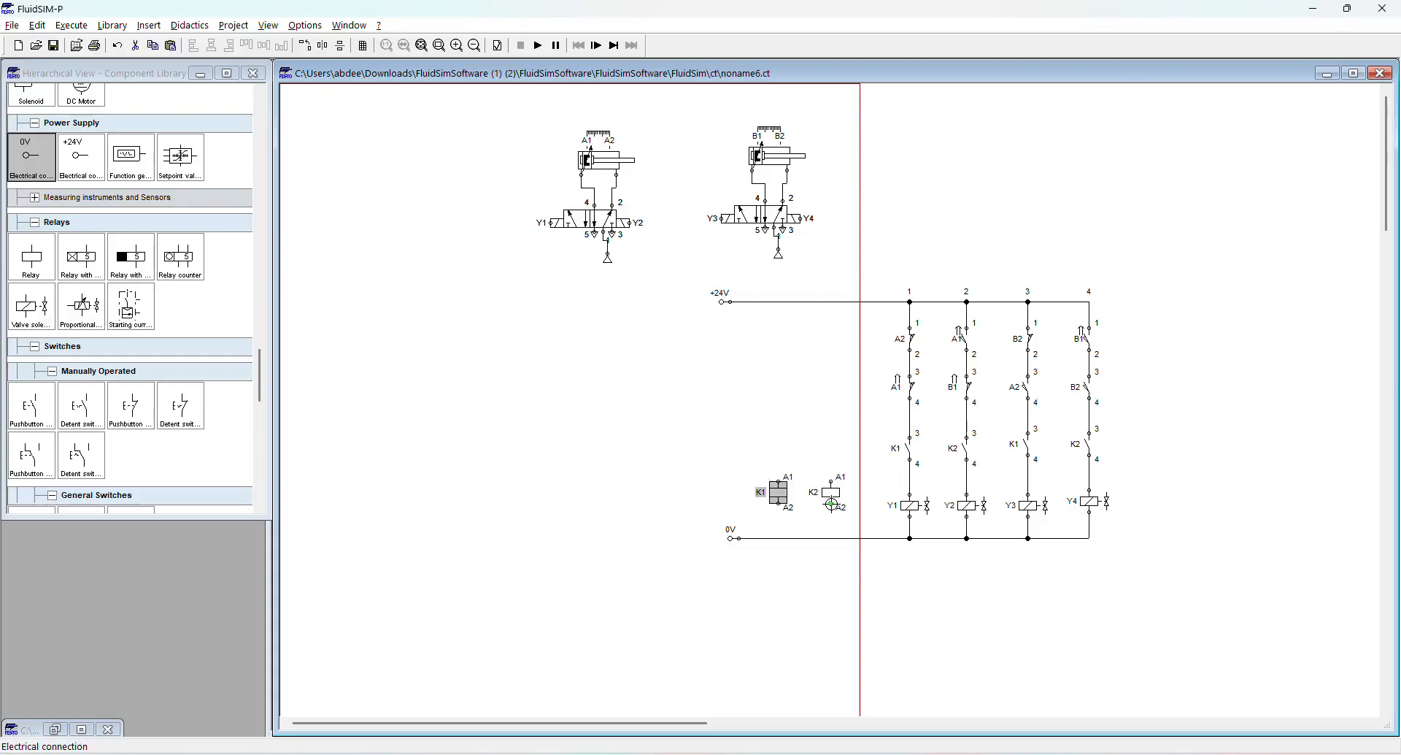
- Connect the A2 terminals of relay coils K1 and K2 to the 0V line
{"action": "left_click_drag", "start_coordinate": [779, 502], "coordinate": [779, 538]}
{"action": "left_click_drag", "start_coordinate": [832, 501], "coordinate": [835, 537]}
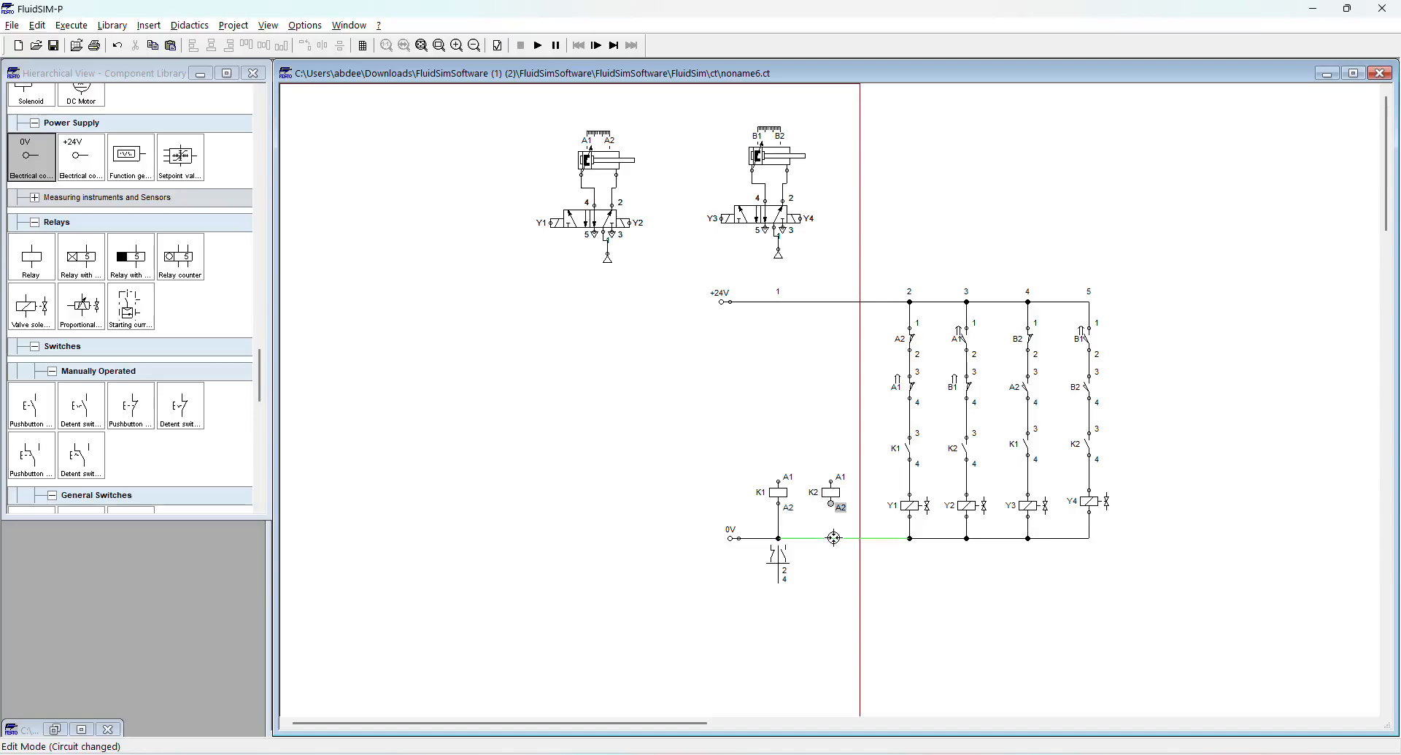
{"action": "left_click_drag", "start_coordinate": [832, 503], "coordinate": [833, 538]}
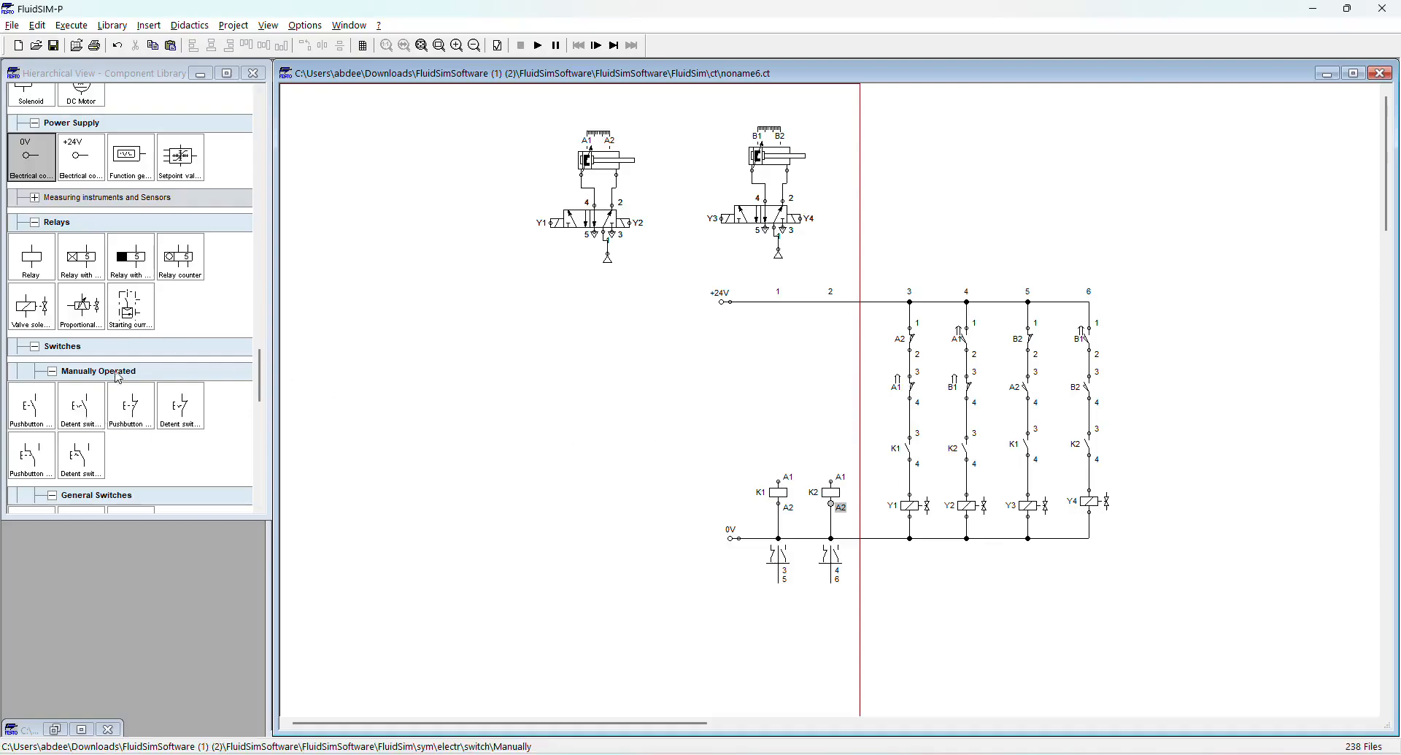
- Place one break switch directly above each relay coil, connected to the A1 terminals of K1 and K2
{"action": "scroll", "coordinate": [105, 429], "scroll_direction": "down", "scroll_amount": 3}
{"action": "left_click", "coordinate": [86, 435]}
{"action": "mouse_move", "coordinate": [86, 436]}
{"action": "left_mouse_down"}
{"action": "mouse_move", "coordinate": [740, 388]}
{"action": "mouse_move", "coordinate": [778, 447]}
{"action": "left_mouse_up"}
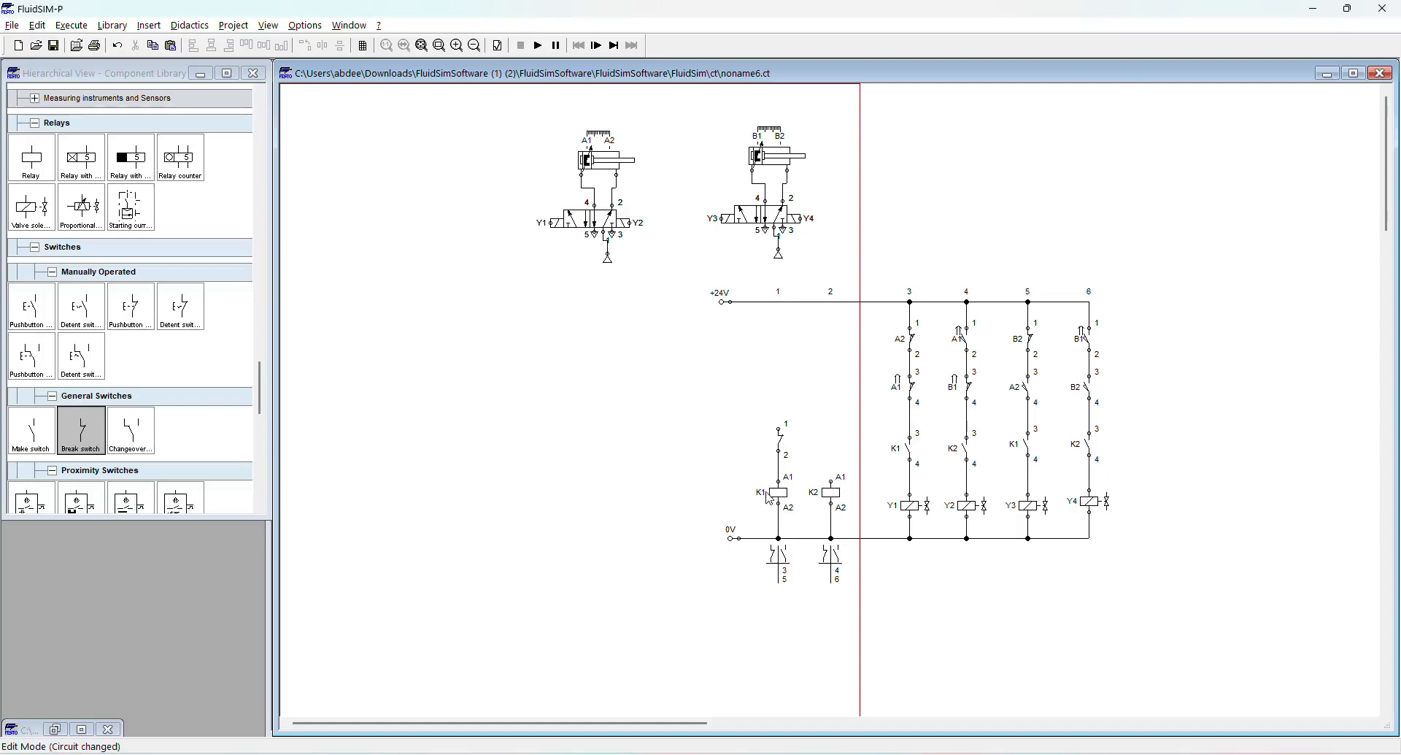
{"action": "mouse_move", "coordinate": [86, 436]}
{"action": "left_mouse_down"}
{"action": "mouse_move", "coordinate": [834, 443]}
{"action": "mouse_move", "coordinate": [830, 482]}
{"action": "left_mouse_up"}
- Label the break switch above coil K1 as K2 and the break switch above coil K2 as K1
{"action": "double_click", "coordinate": [782, 443]}
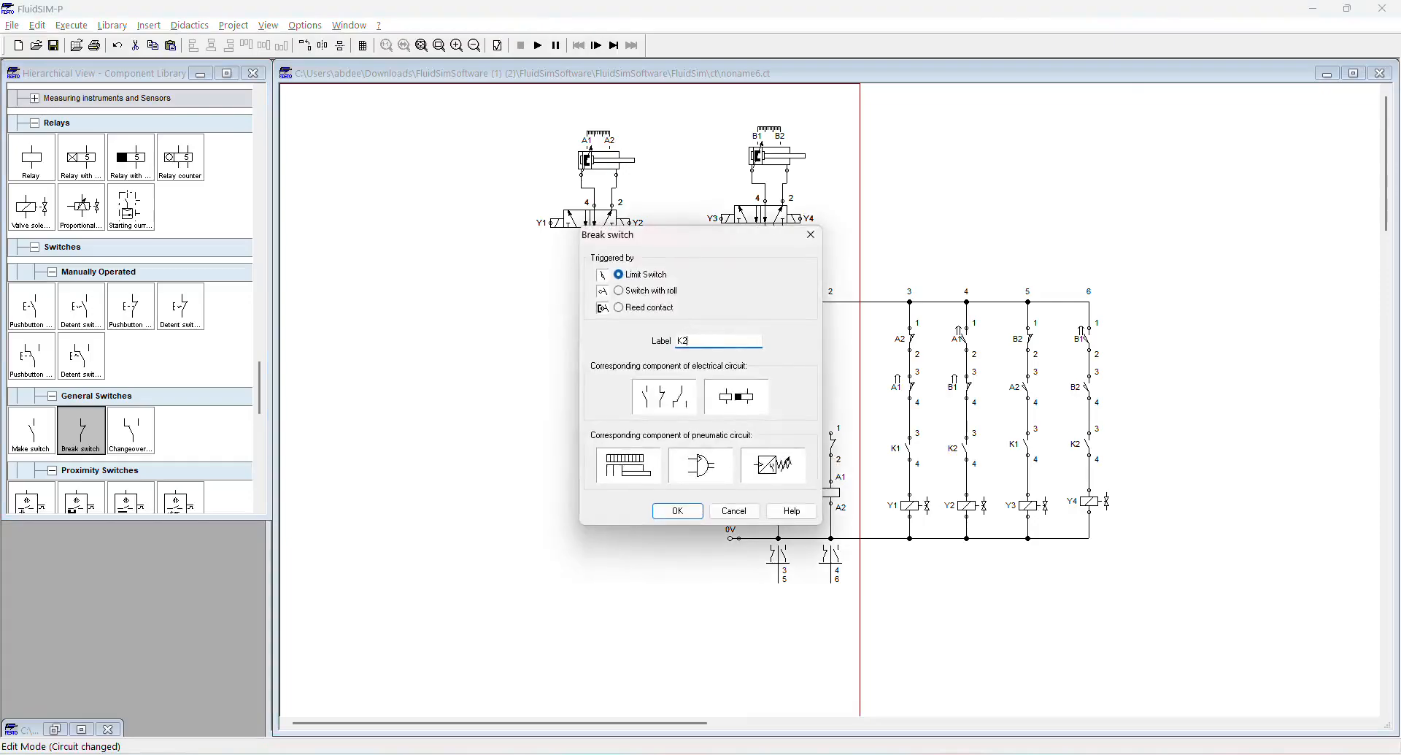
{"action": "key", "text": "Return"}
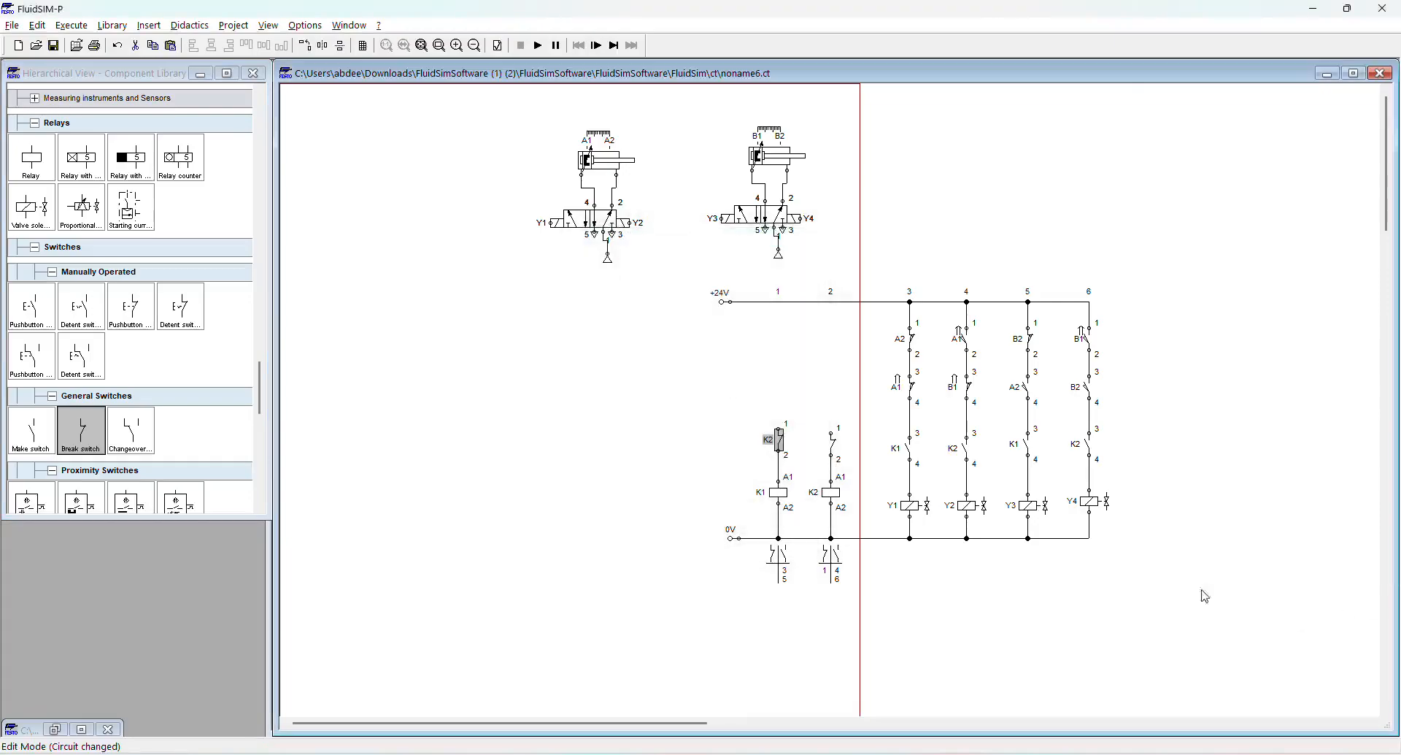
{"action": "double_click", "coordinate": [836, 448]}
{"action": "type", "text": "K1"}
{"action": "key", "text": "Return"}
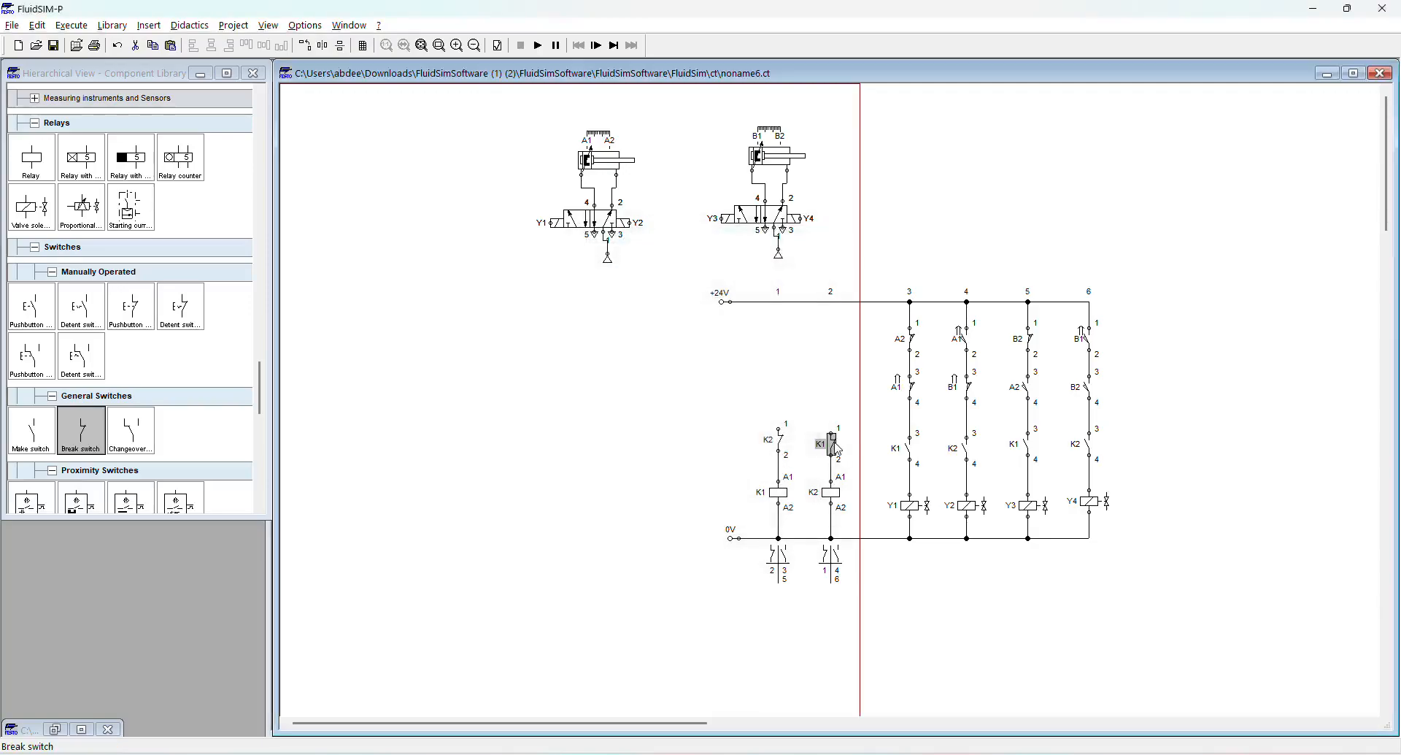
{"action": "left_click_drag", "start_coordinate": [757, 410], "coordinate": [859, 525]}
{"action": "left_click", "coordinate": [858, 525]}
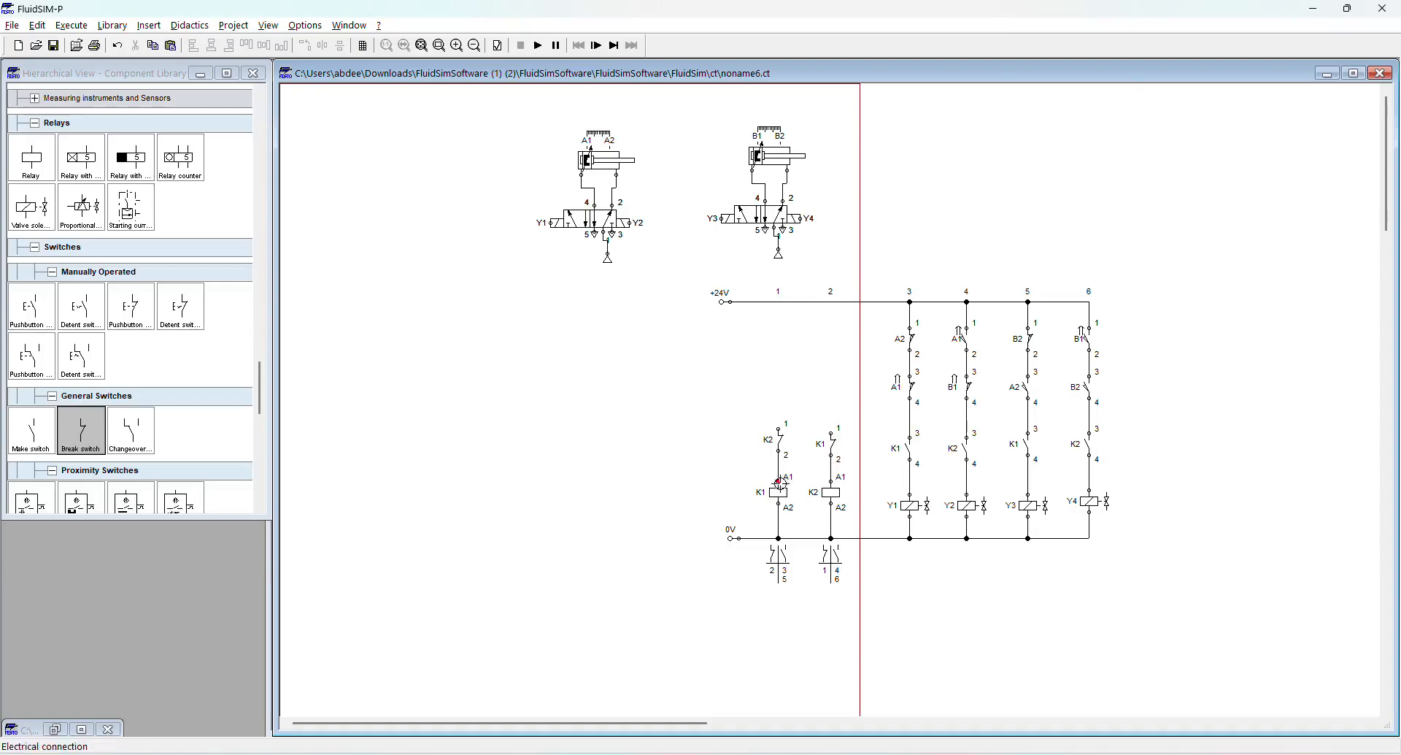
{"action": "left_click_drag", "start_coordinate": [723, 387], "coordinate": [806, 513]}
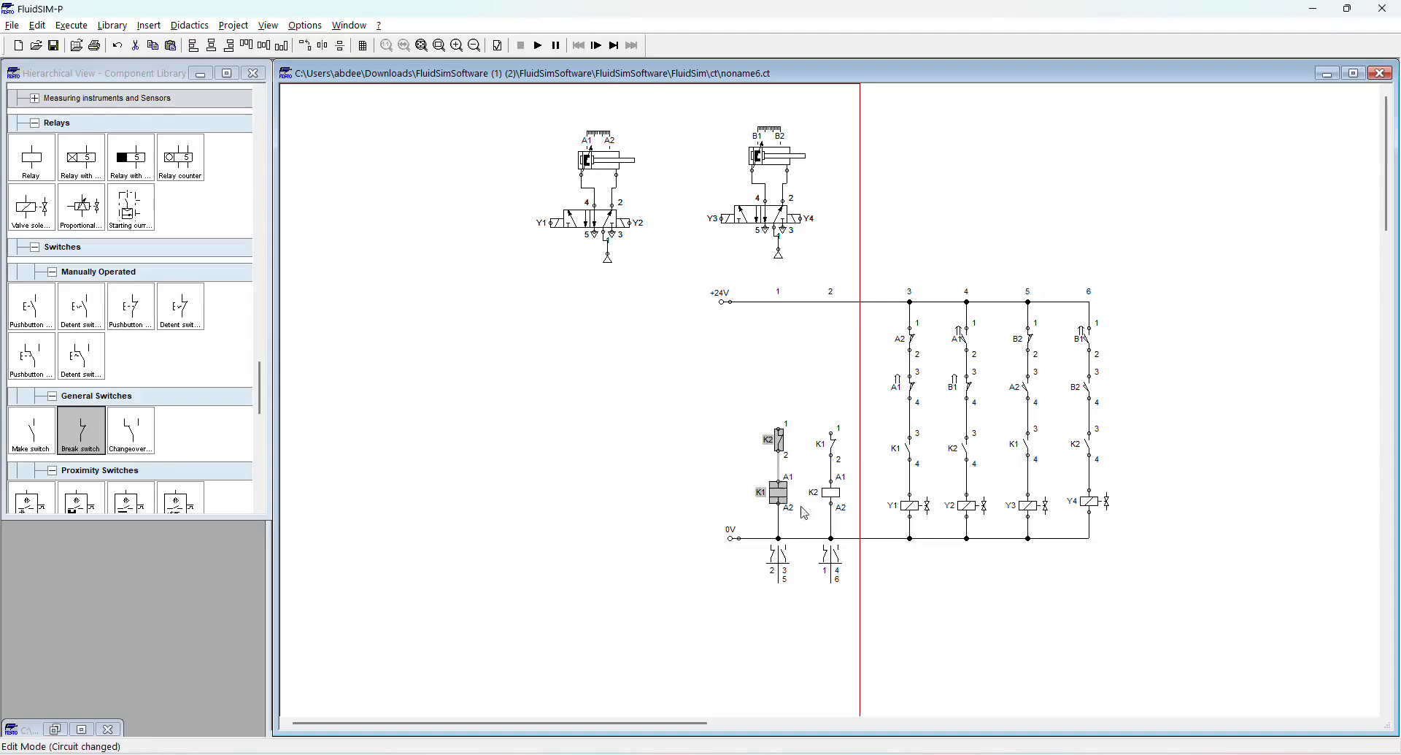
{"action": "left_click", "coordinate": [823, 437]}
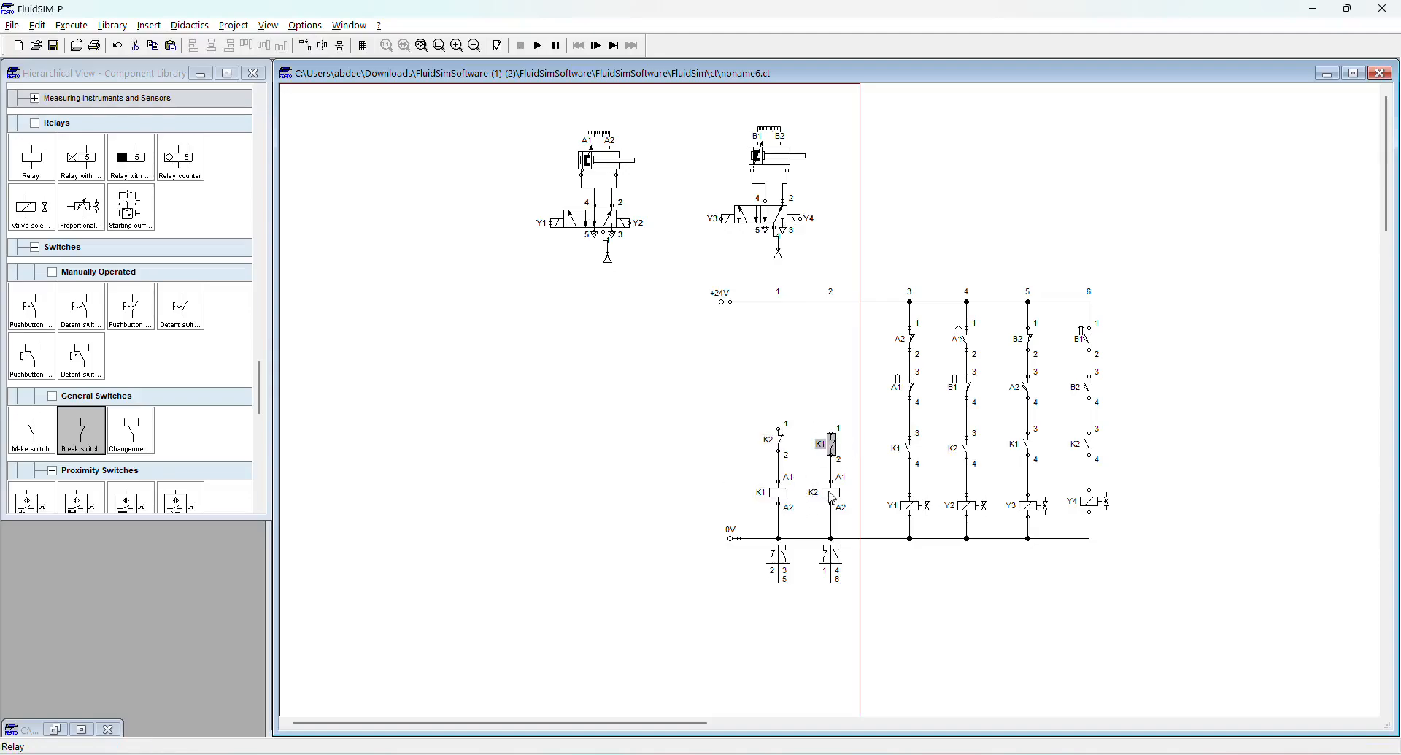
- Lower the K2 break switch above coil K1 until it is level with the K1 break switch
{"action": "left_click", "coordinate": [825, 406]}
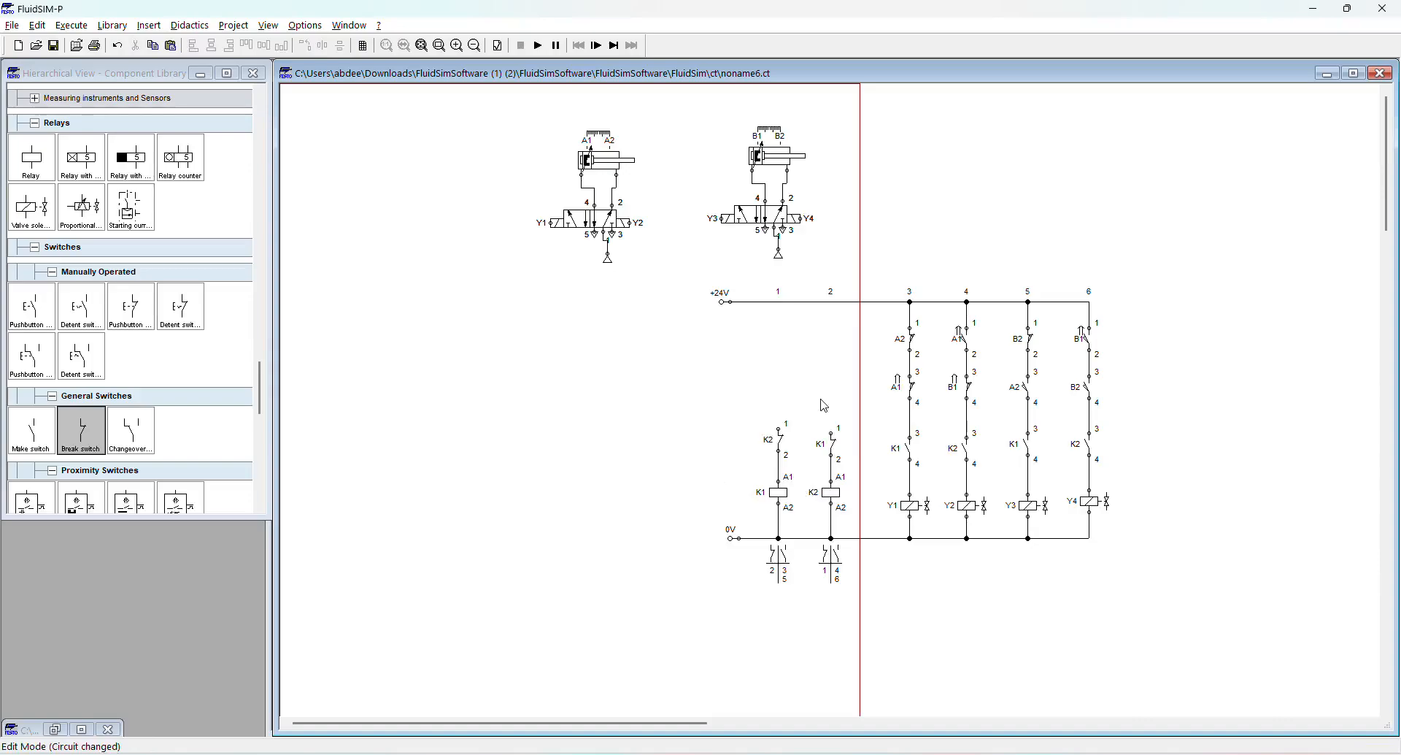
{"action": "left_click_drag", "start_coordinate": [778, 438], "coordinate": [778, 447]}
{"action": "left_click", "coordinate": [783, 400]}
- Place a make switch above the K2 break switch and a copy of it above the K1 break switch
{"action": "left_click_drag", "start_coordinate": [31, 430], "coordinate": [778, 383]}
{"action": "key", "text": "ctrl+c"}
{"action": "key", "text": "ctrl+v"}
{"action": "left_click_drag", "start_coordinate": [854, 414], "coordinate": [830, 376]}
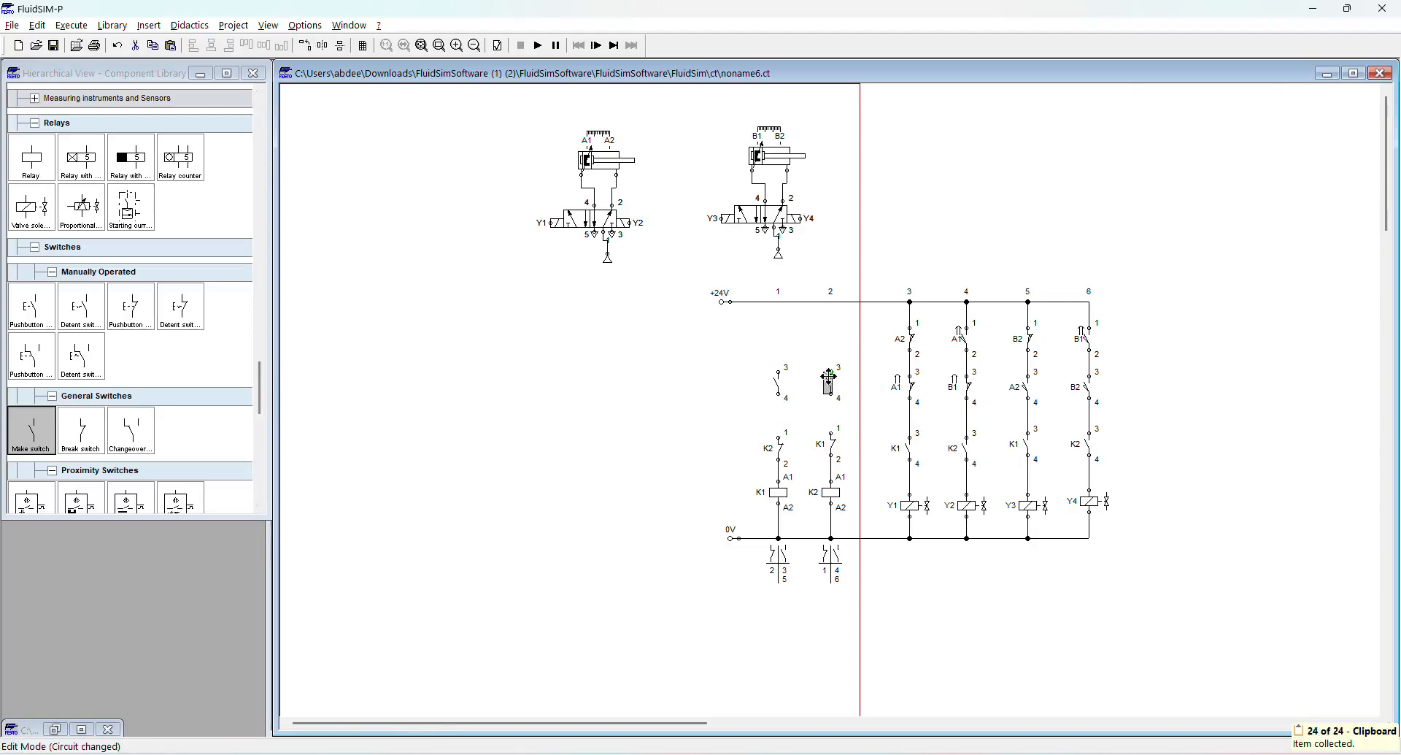
- Move both new make switches slightly down towards the break switches, keeping them level with each other
{"action": "left_click", "coordinate": [781, 387]}
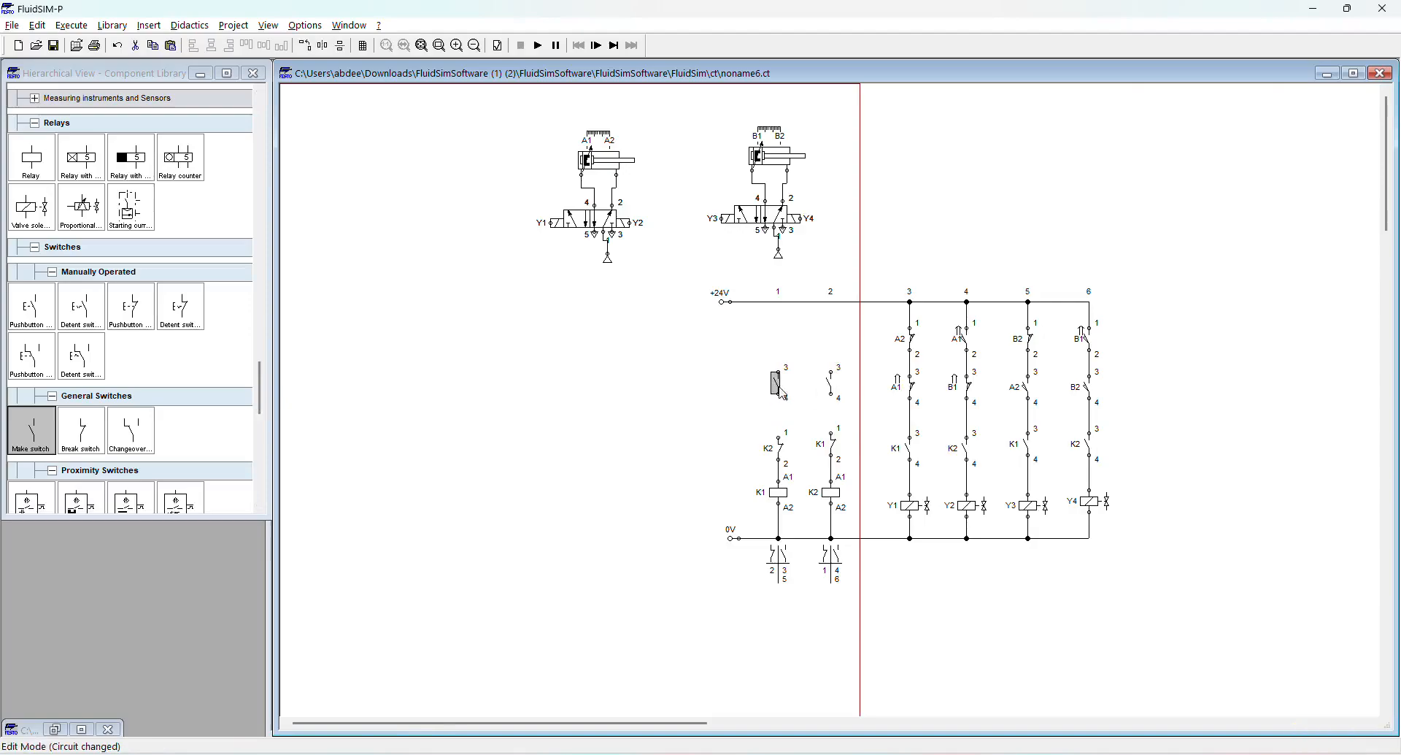
{"action": "left_click", "coordinate": [832, 394]}
{"action": "left_click", "coordinate": [817, 361]}
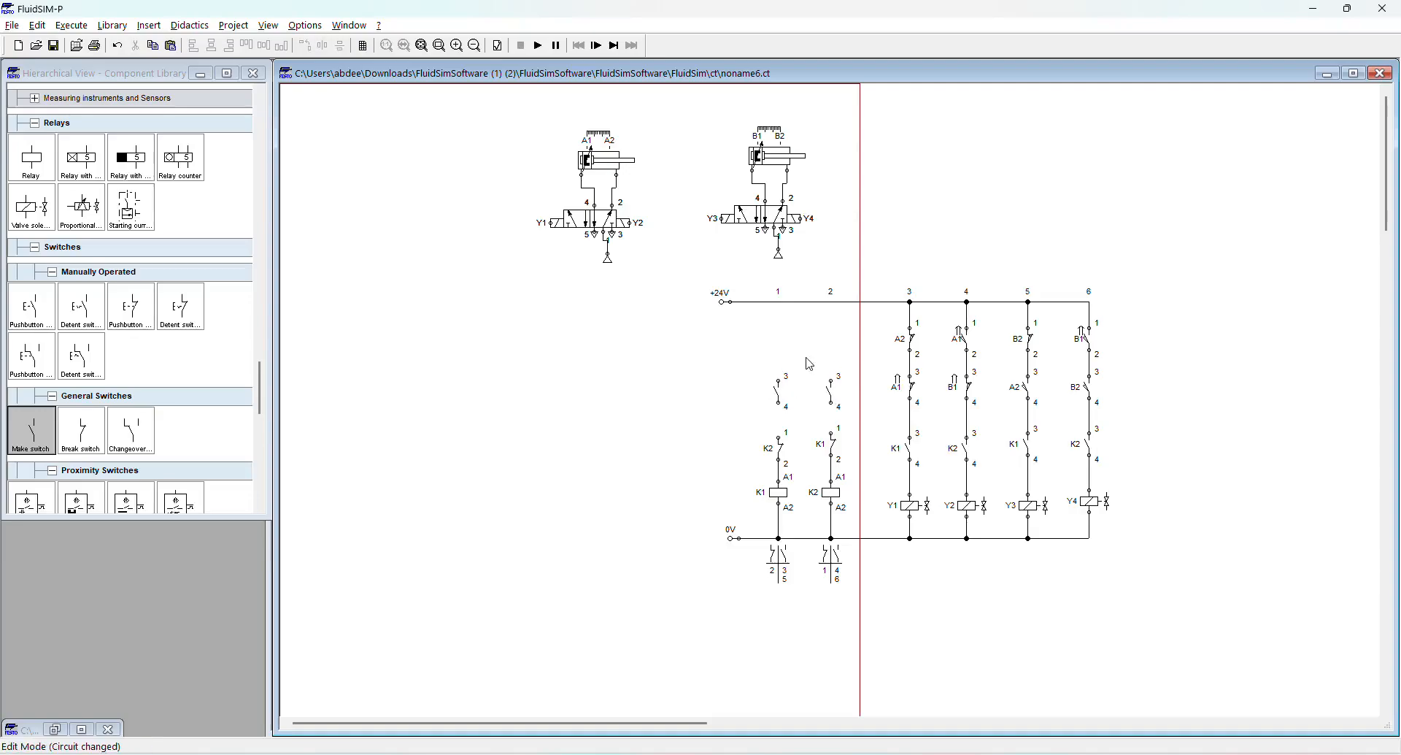
{"action": "mouse_move", "coordinate": [738, 354]}
{"action": "left_mouse_down"}
{"action": "mouse_move", "coordinate": [791, 356]}
{"action": "mouse_move", "coordinate": [867, 411]}
{"action": "left_mouse_up"}
{"action": "left_click", "coordinate": [794, 350]}
- Switch to the PowerPoint presentation and examine slide 6 for the limit switch condition of relay K1 during A+ and B+
{"action": "mouse_move", "coordinate": [611, 159]}
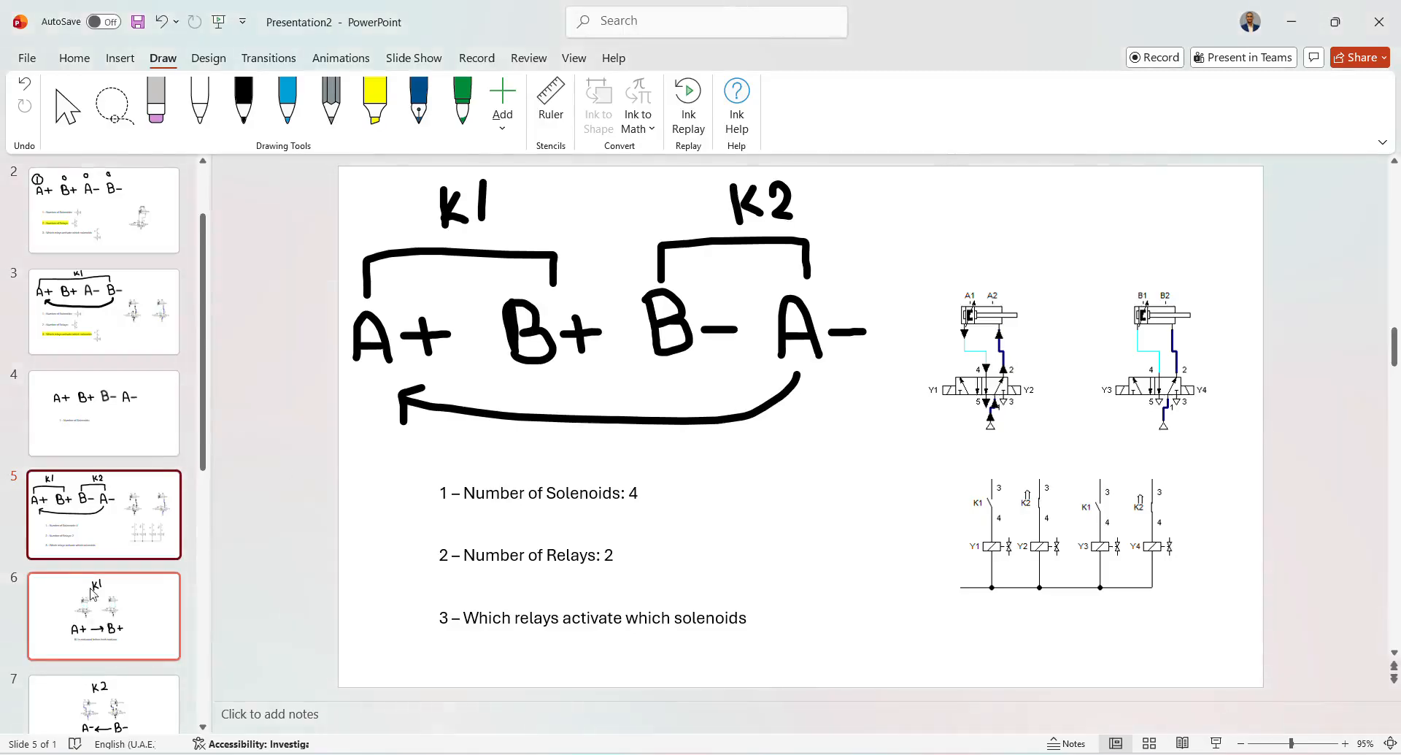
{"action": "left_click", "coordinate": [93, 593]}
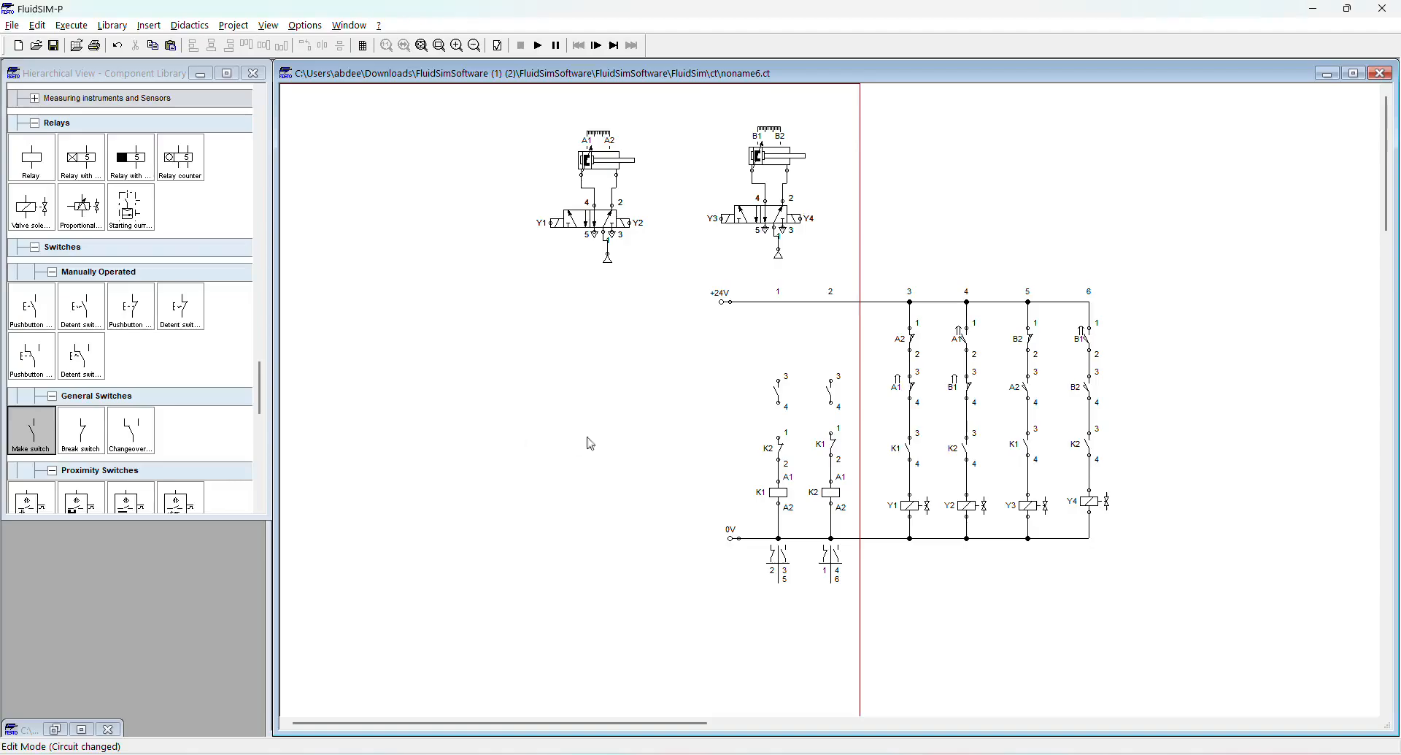
{"action": "left_click", "coordinate": [780, 492]}
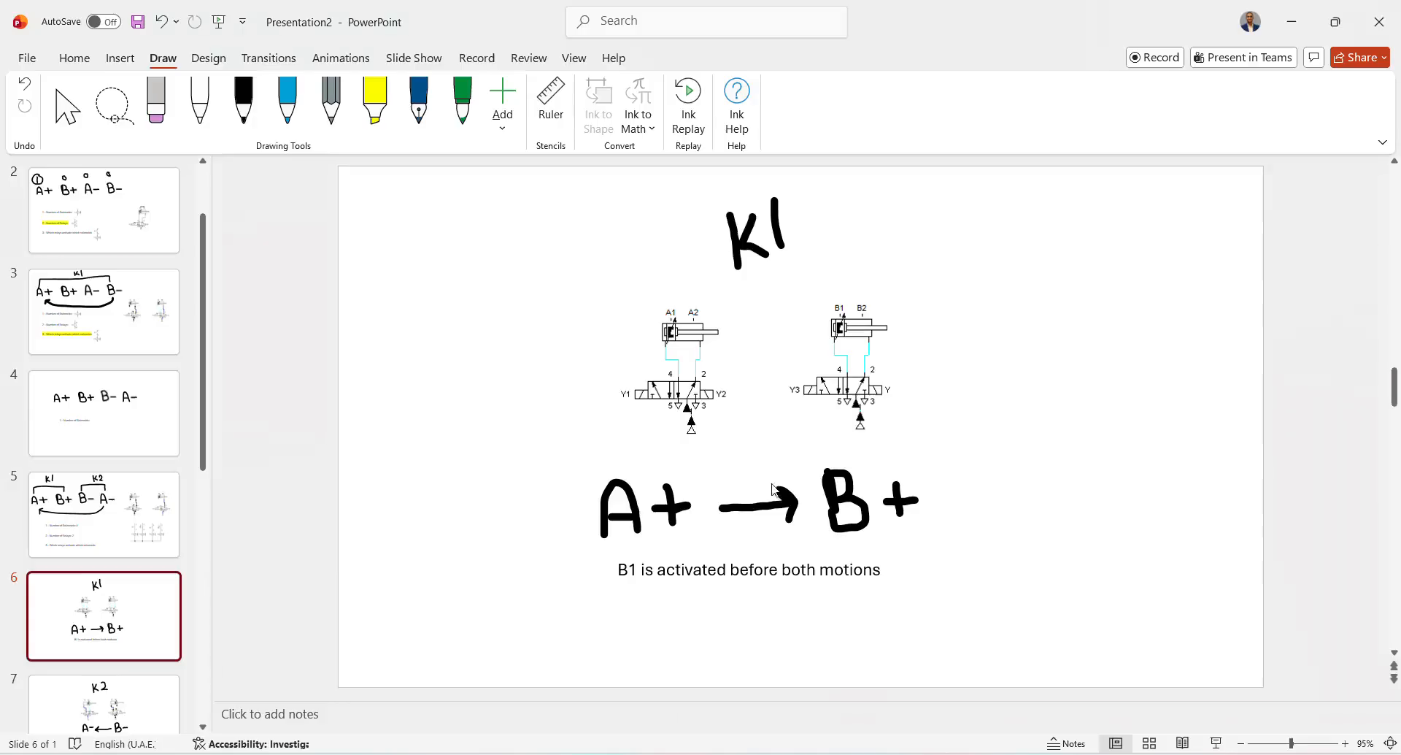